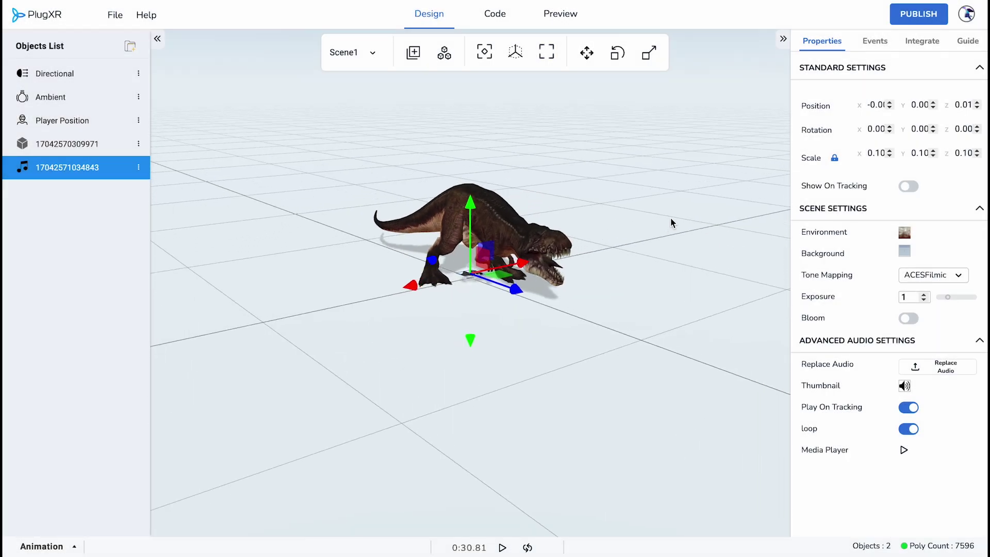
- Inspect the dinosaur in Scene1 from several sides and select the model
{"action": "left_click_drag", "start_coordinate": [660, 219], "coordinate": [576, 237]}
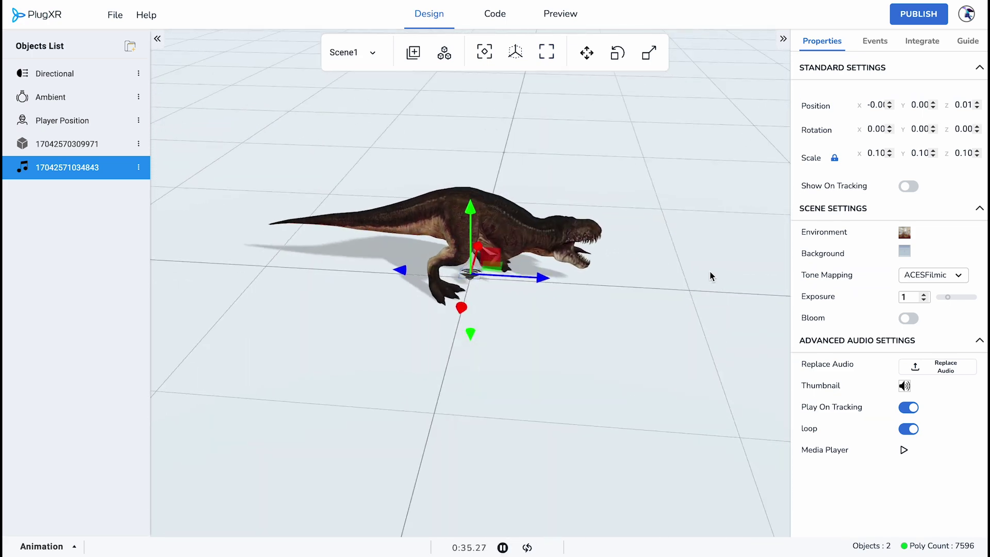
{"action": "left_click_drag", "start_coordinate": [710, 276], "coordinate": [453, 245]}
{"action": "left_click", "coordinate": [451, 245]}
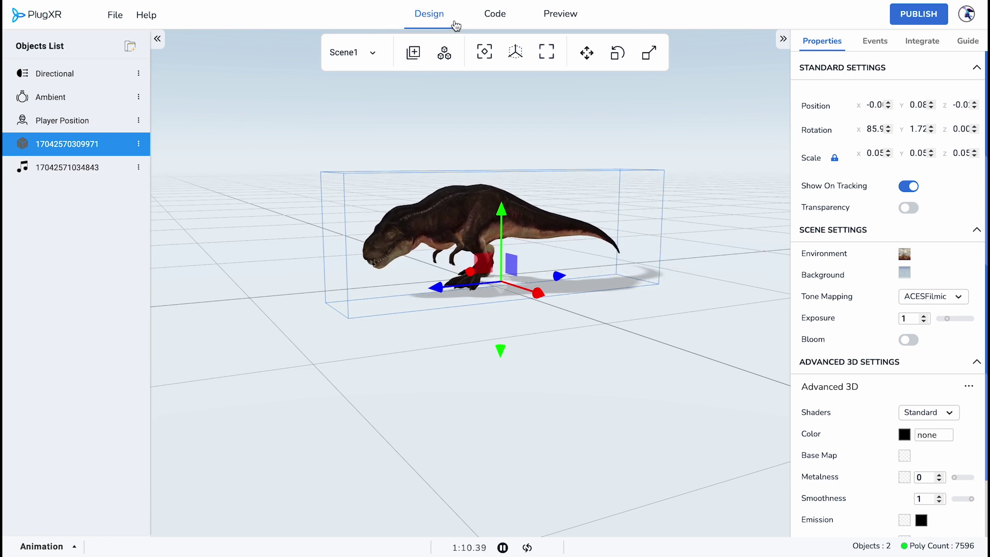
{"action": "left_click", "coordinate": [489, 22]}
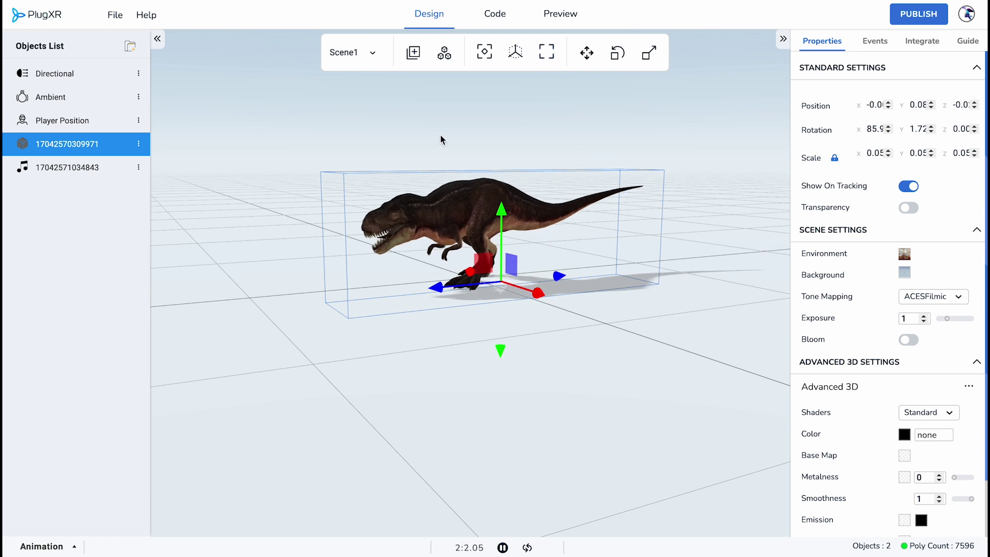
- Switch from Scene1 to Scene2 and view the elephant from another angle
{"action": "left_click", "coordinate": [374, 58]}
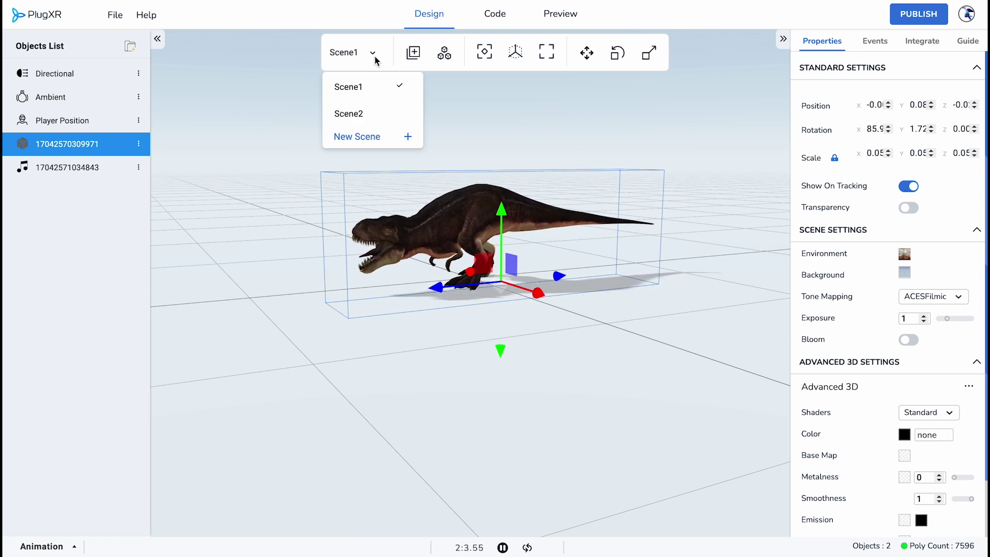
{"action": "right_click", "coordinate": [370, 116]}
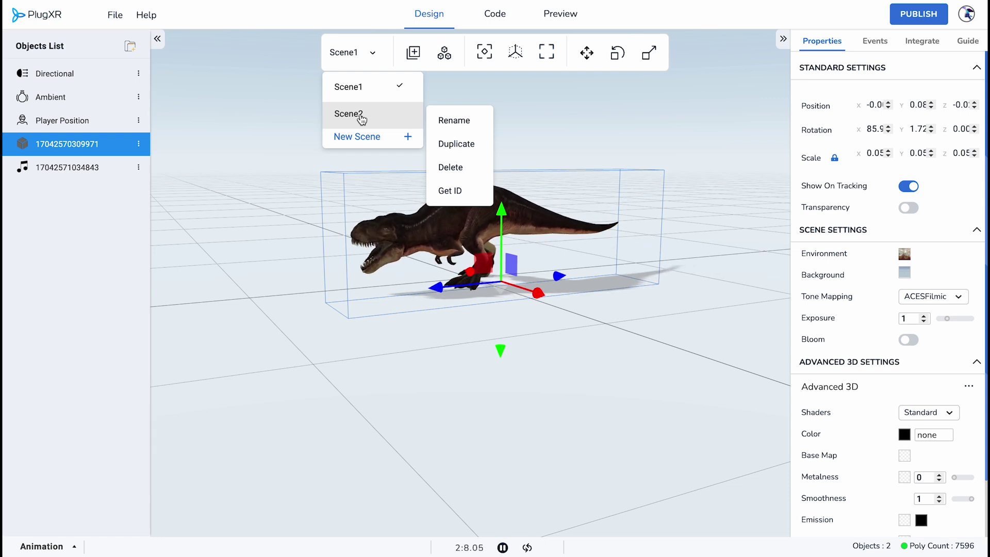
{"action": "left_click", "coordinate": [361, 116]}
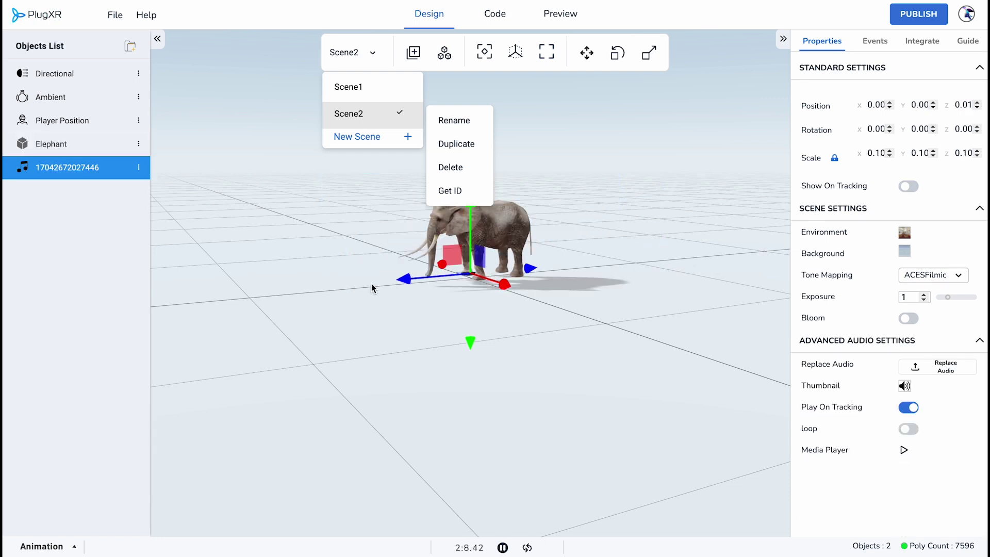
{"action": "mouse_move", "coordinate": [368, 321]}
{"action": "left_mouse_down"}
{"action": "mouse_move", "coordinate": [444, 320]}
{"action": "mouse_move", "coordinate": [385, 322]}
{"action": "left_mouse_up"}
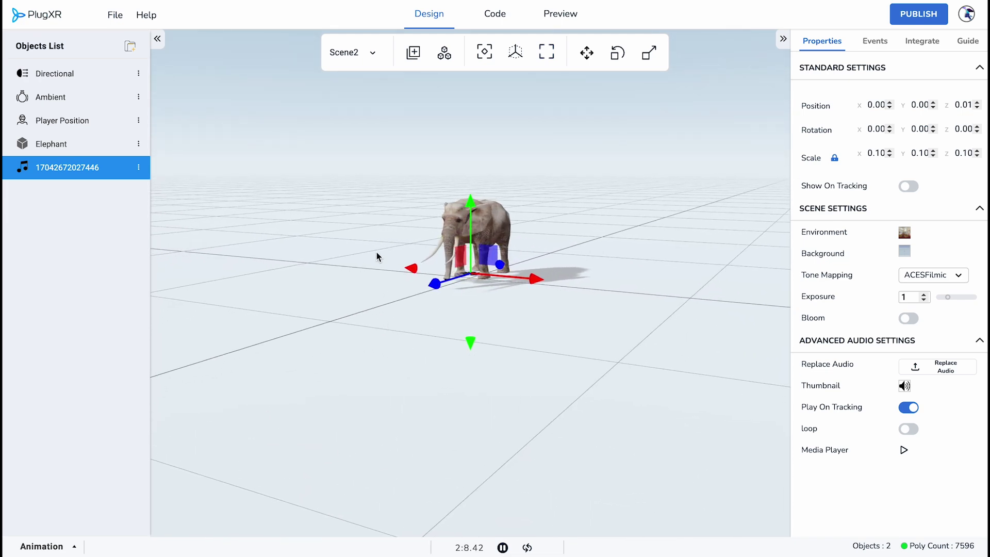
- Copy the ID of Scene2
{"action": "left_click", "coordinate": [368, 54]}
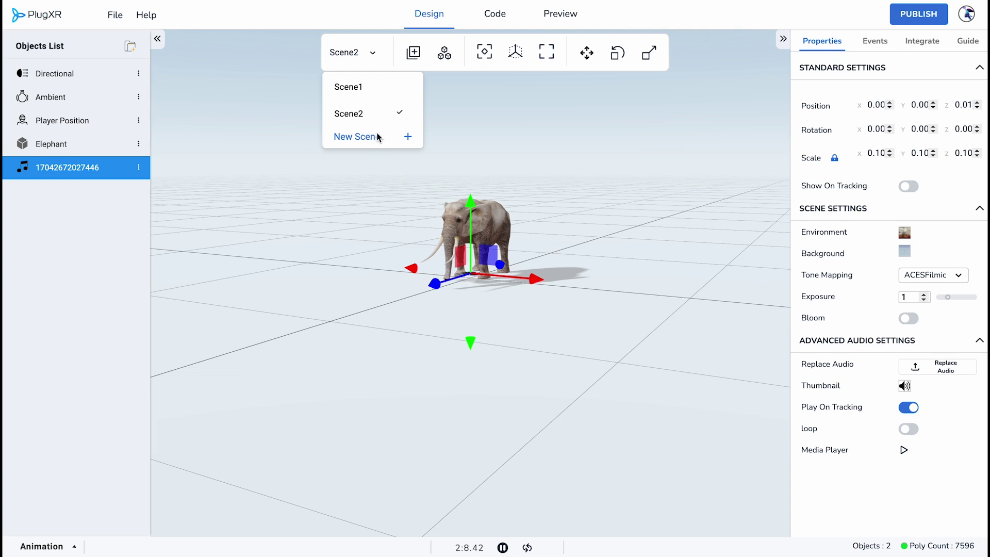
{"action": "right_click", "coordinate": [364, 118]}
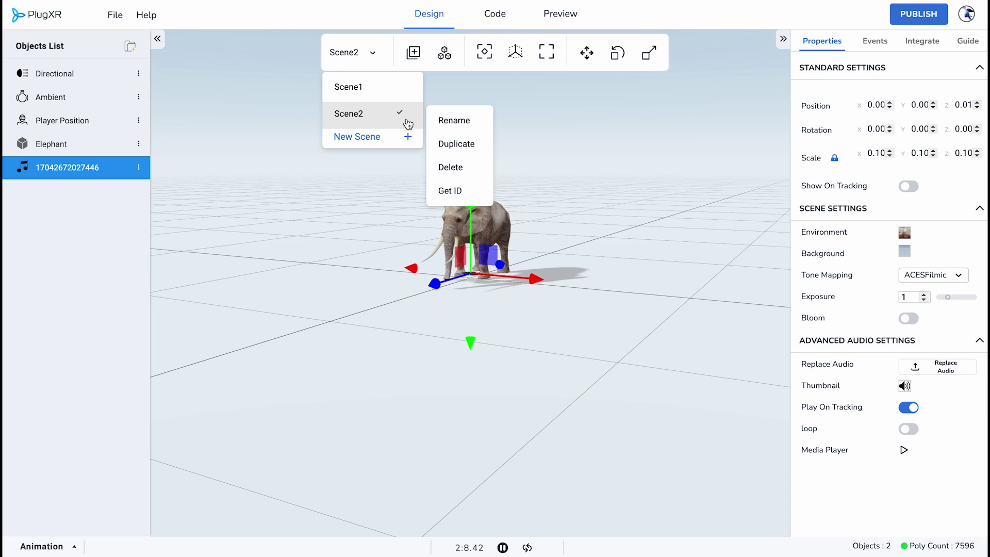
{"action": "left_click", "coordinate": [465, 127]}
{"action": "left_click", "coordinate": [460, 194]}
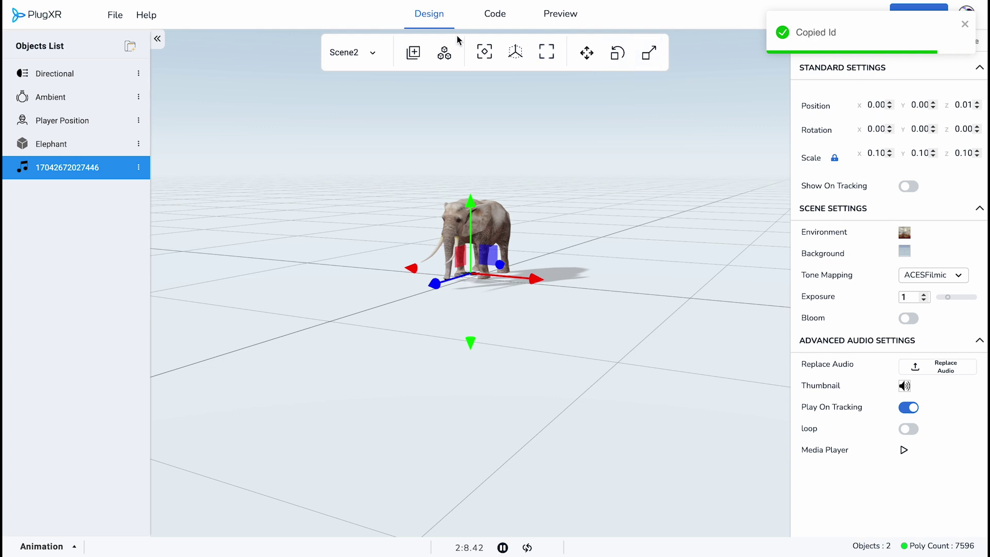
- Paste the copied scene ID ucxrk on line 3 of index.html in the code editor and return to the scene design
{"action": "left_click", "coordinate": [495, 16]}
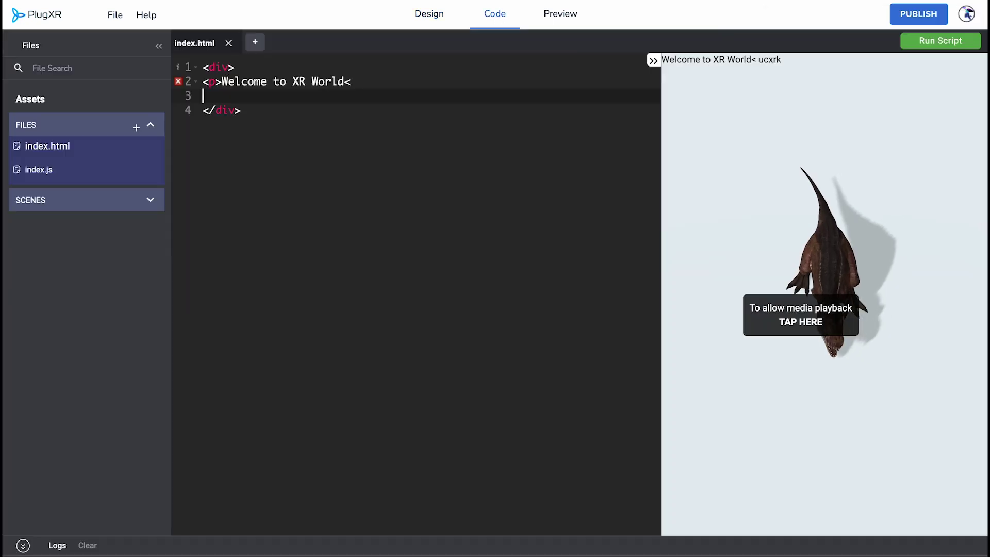
{"action": "type", "text": "ucxrk"}
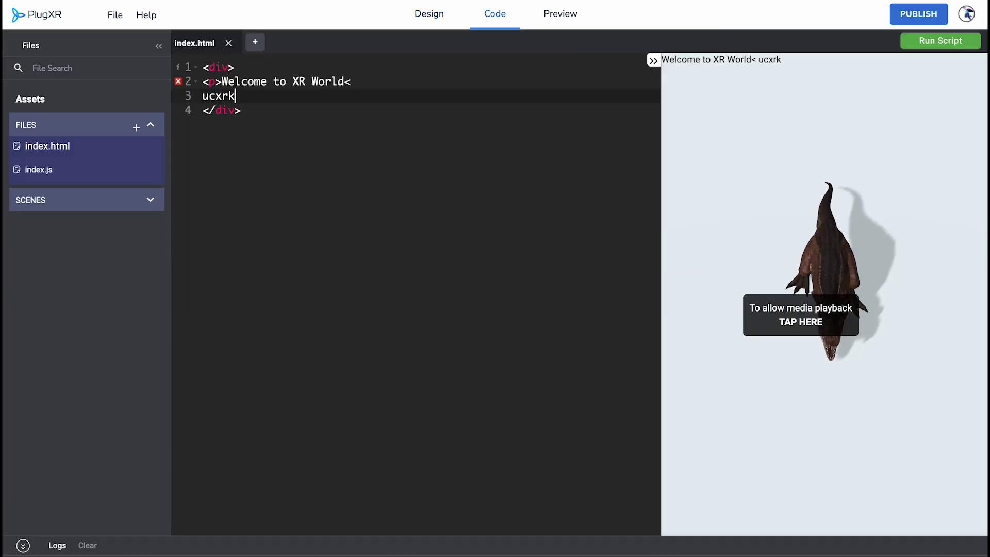
{"action": "left_click", "coordinate": [435, 20]}
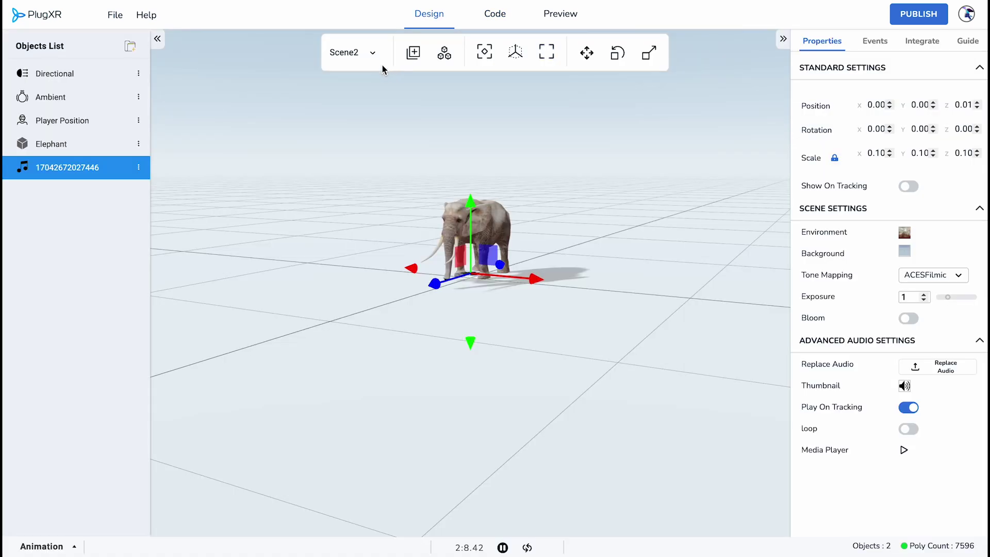
- Review the lights, elements and shapes that can be added, and place a hotspot labelled ELEPHANT on the elephant's body
{"action": "left_click", "coordinate": [415, 53]}
{"action": "mouse_move", "coordinate": [438, 93]}
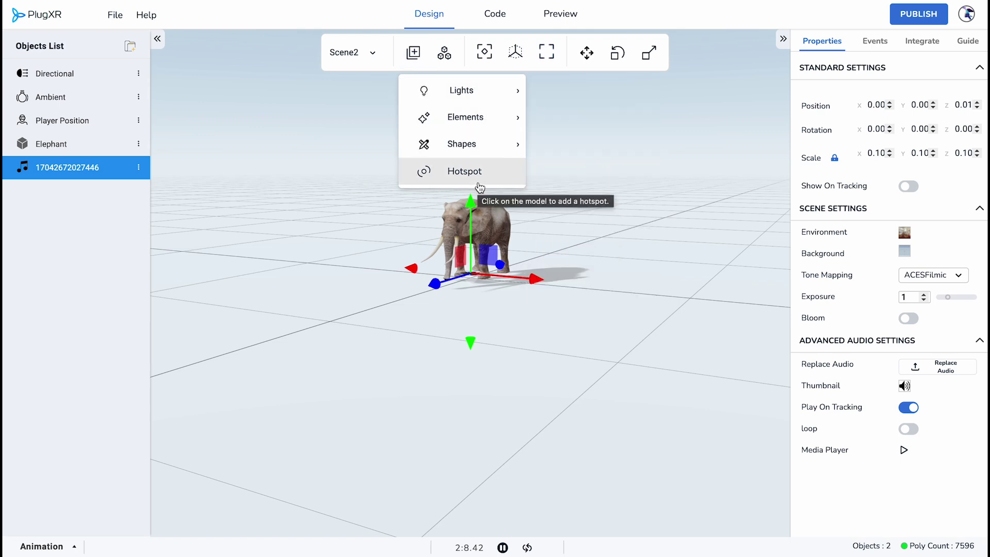
{"action": "mouse_move", "coordinate": [479, 99]}
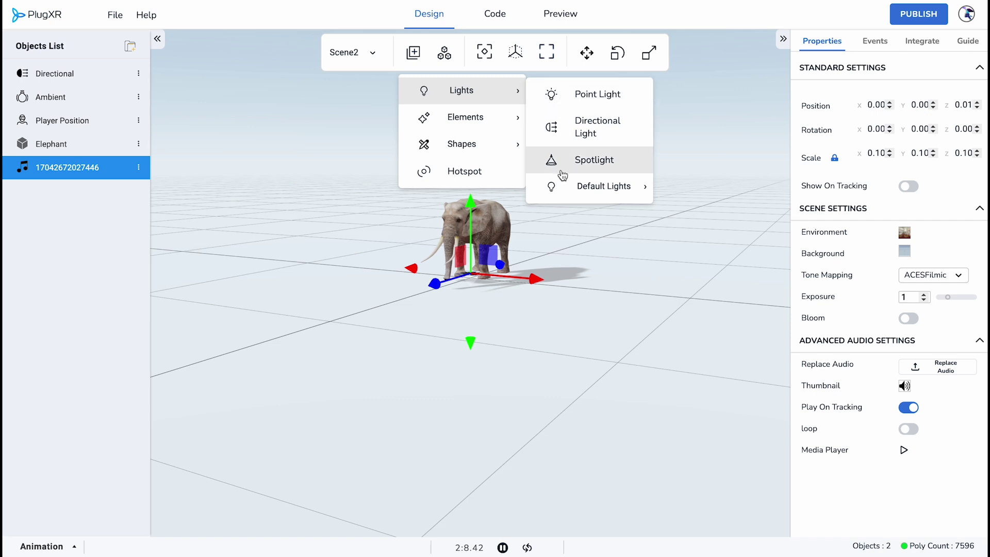
{"action": "mouse_move", "coordinate": [564, 198]}
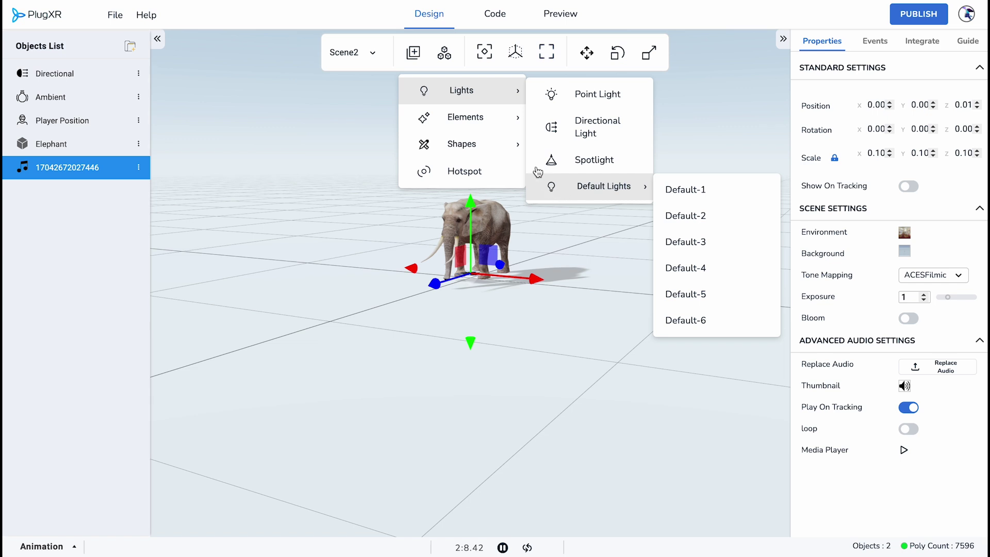
{"action": "mouse_move", "coordinate": [502, 118]}
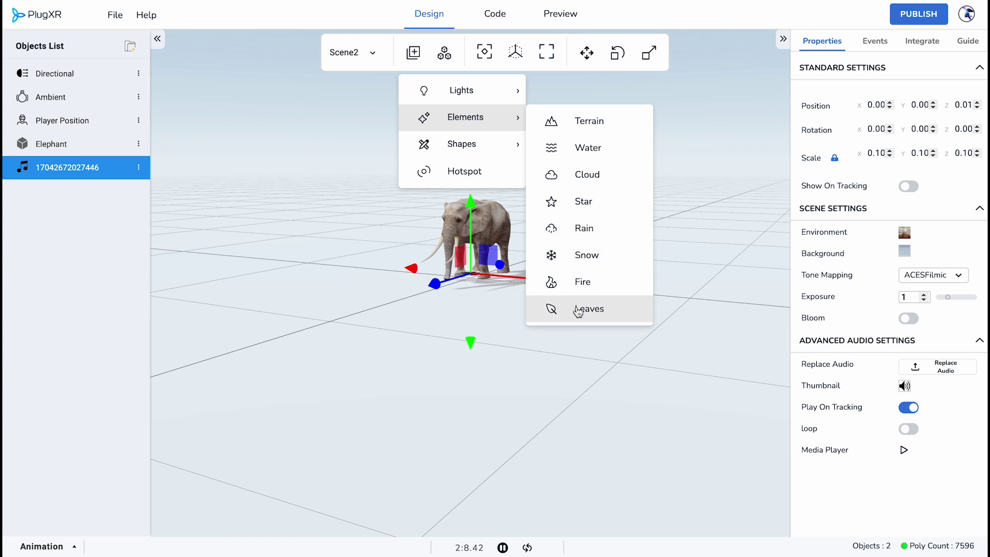
{"action": "mouse_move", "coordinate": [495, 150]}
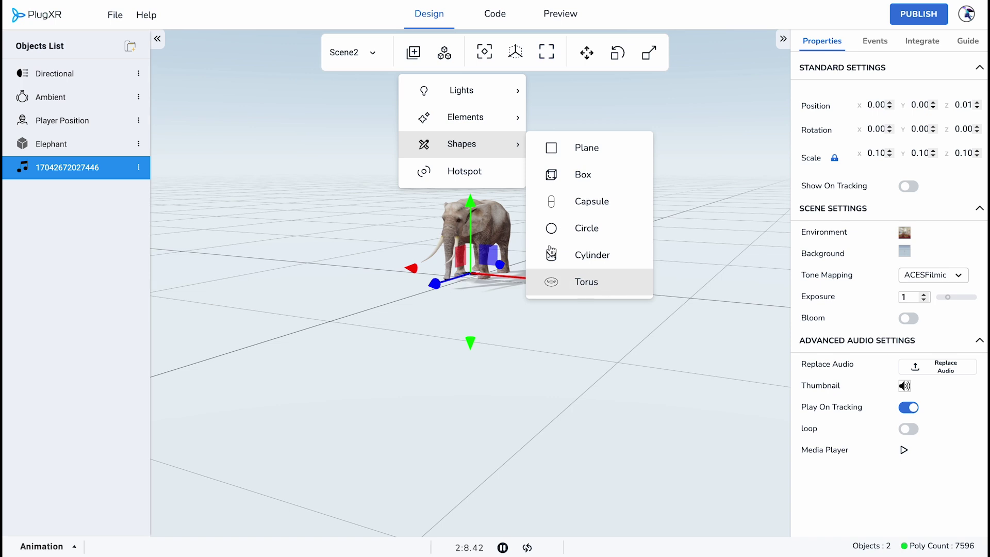
{"action": "left_click", "coordinate": [475, 172]}
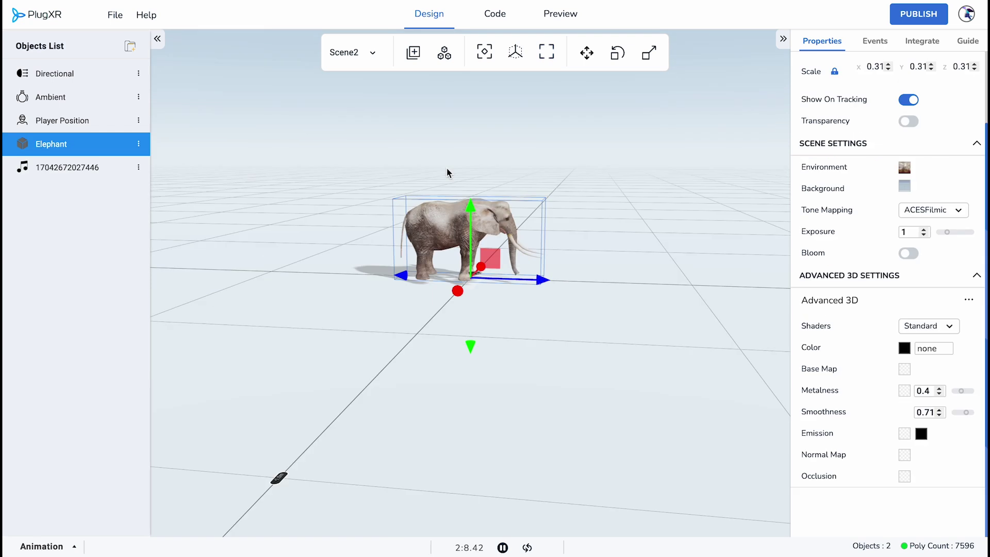
{"action": "left_click", "coordinate": [435, 230]}
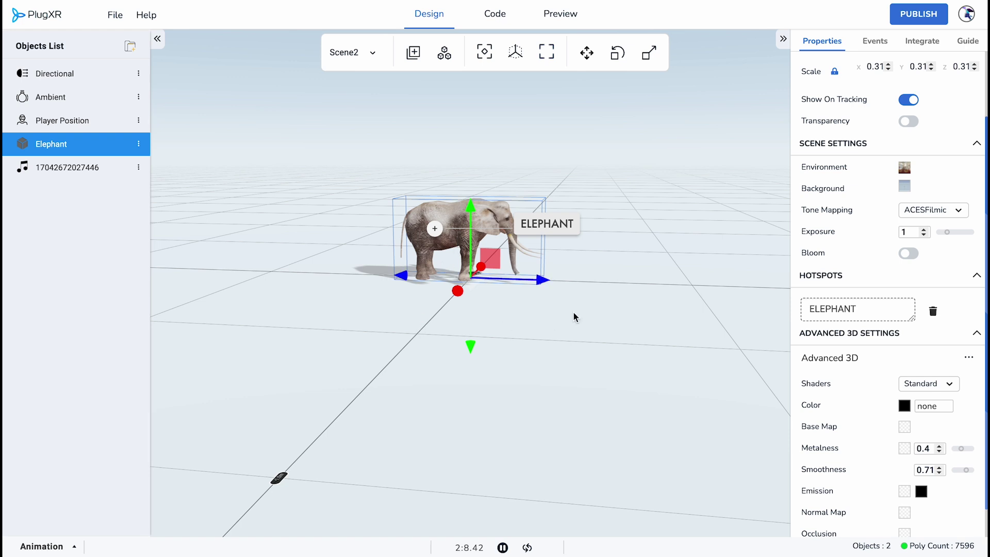
{"action": "left_click_drag", "start_coordinate": [574, 315], "coordinate": [501, 314]}
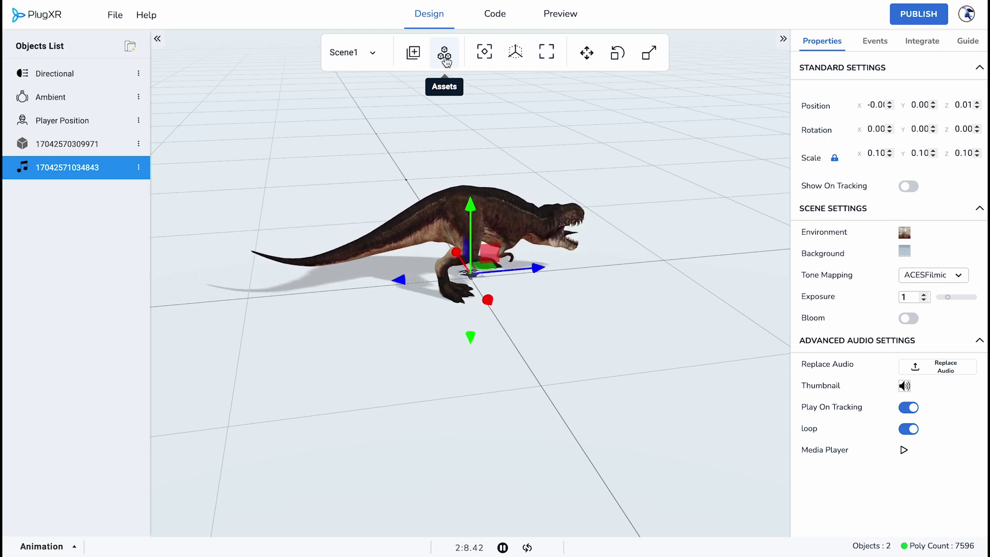
- Search the Plug XR 3D object assets for "cat" and clear the search
{"action": "left_click", "coordinate": [444, 57]}
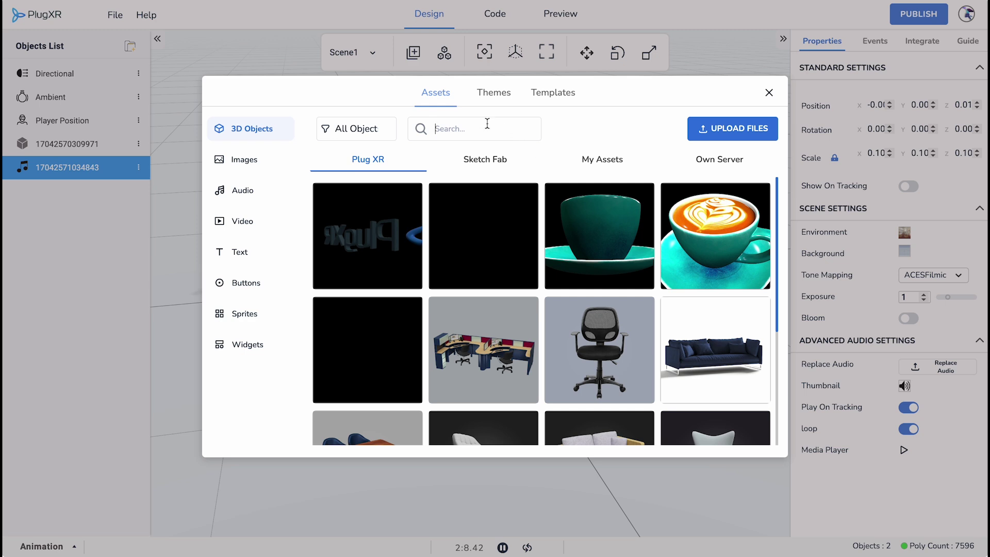
{"action": "type", "text": "cat"}
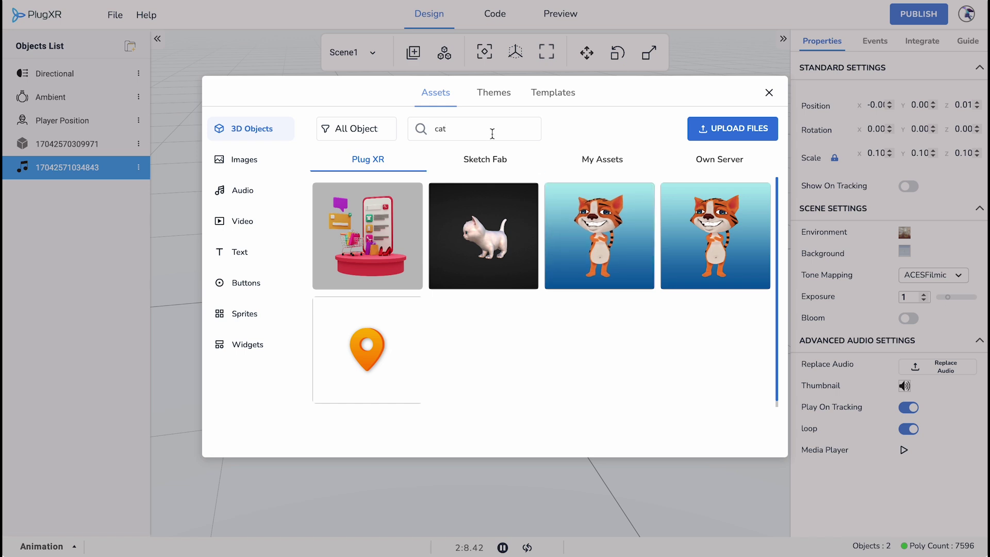
{"action": "key", "text": "BackSpace"}
{"action": "key", "text": "BackSpace"}
{"action": "key", "text": "BackSpace"}
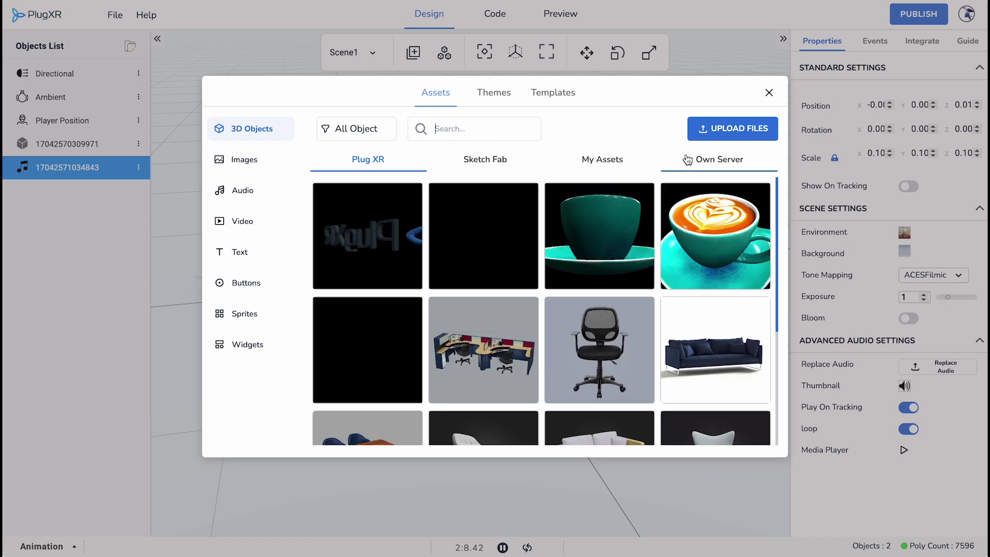
- Check the accepted file types for uploads and browse the Plug XR 3D objects
{"action": "left_click", "coordinate": [711, 138]}
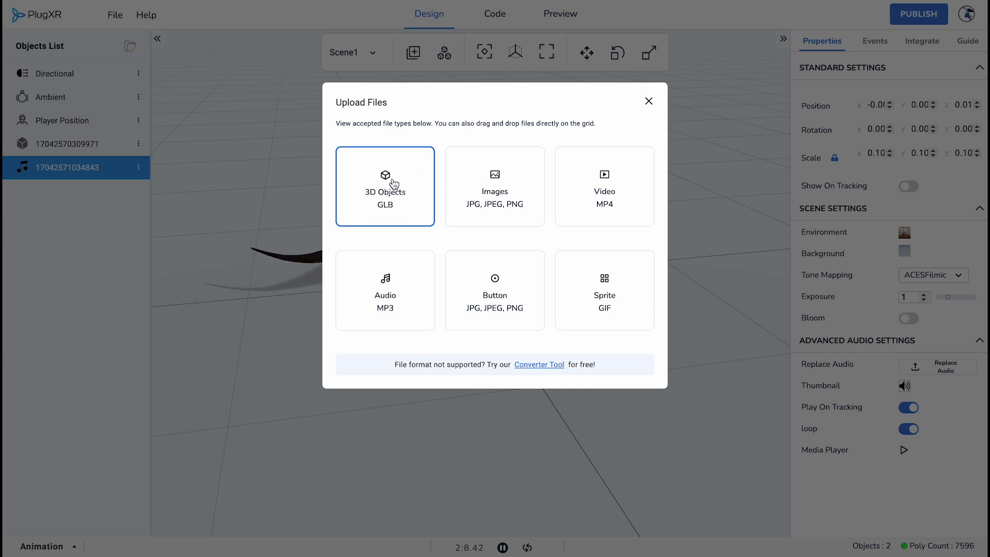
{"action": "left_click", "coordinate": [648, 101]}
{"action": "scroll", "coordinate": [510, 232], "scroll_direction": "down", "scroll_amount": 3}
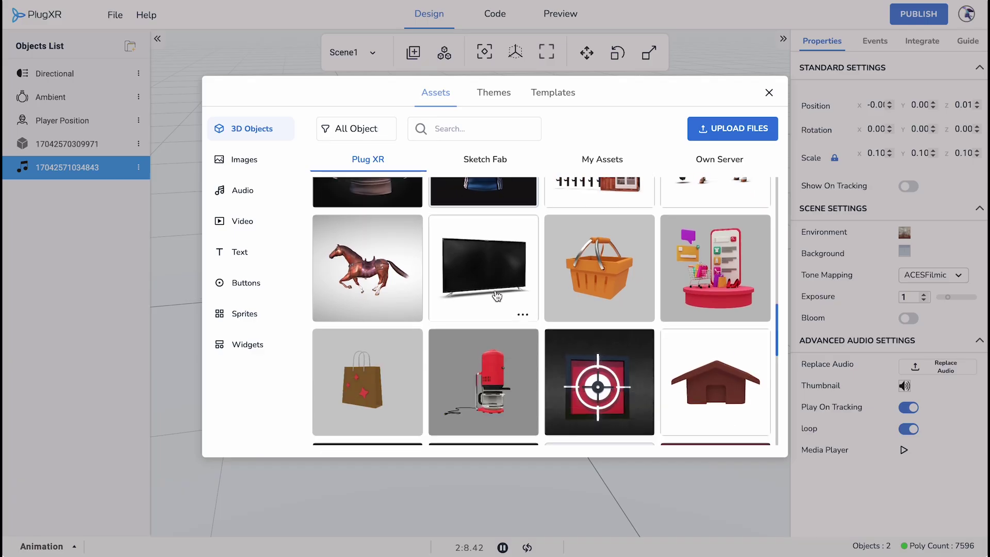
- Browse the Sketchfab 3D models in the asset library and on the Sketchfab site
{"action": "left_click", "coordinate": [472, 159]}
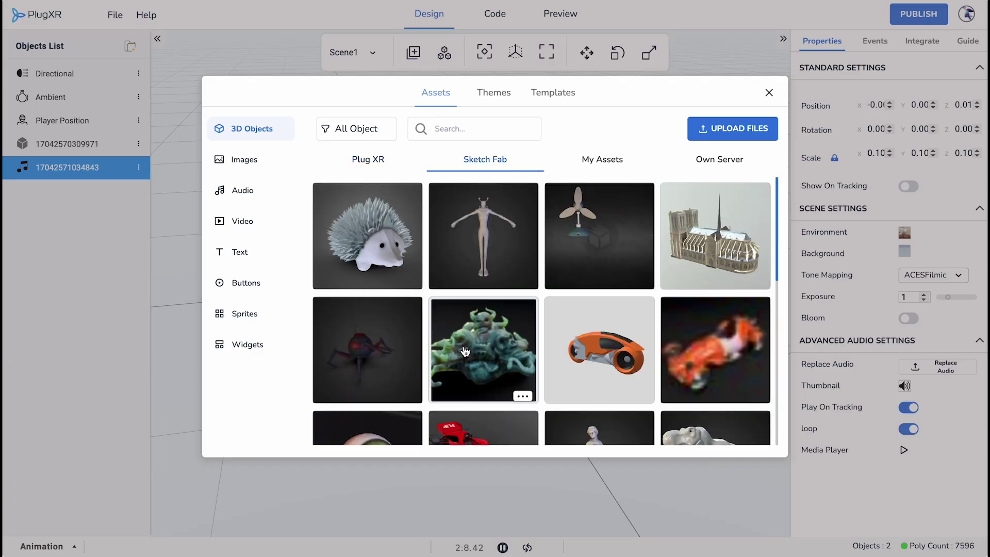
{"action": "scroll", "coordinate": [466, 351], "scroll_direction": "down", "scroll_amount": 2}
{"action": "scroll", "coordinate": [466, 351], "scroll_direction": "down", "scroll_amount": 1}
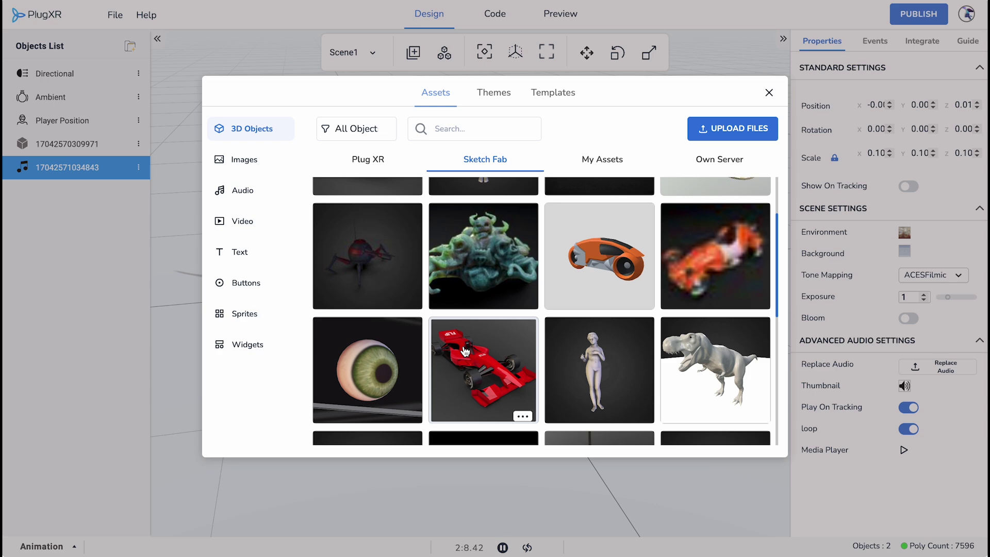
{"action": "scroll", "coordinate": [466, 350], "scroll_direction": "down", "scroll_amount": 5}
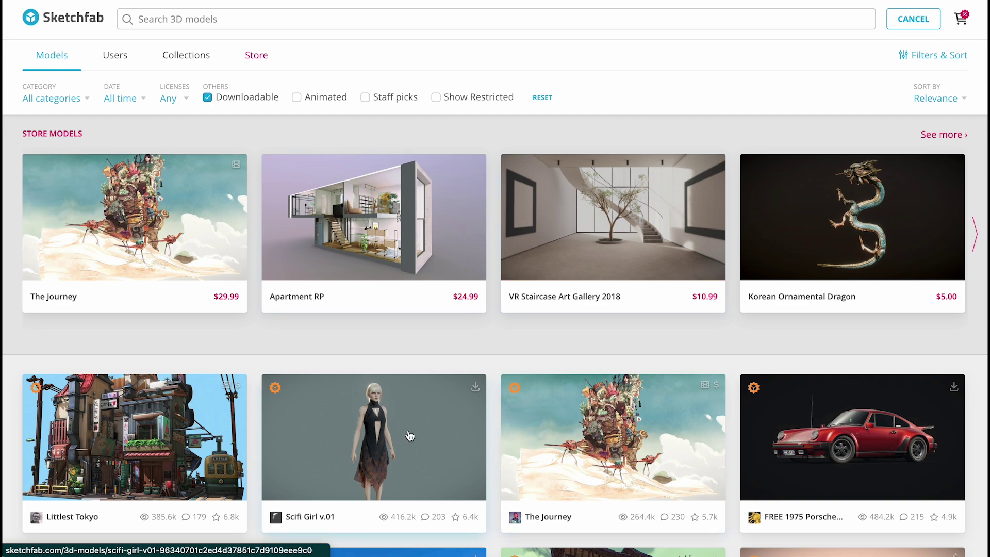
{"action": "scroll", "coordinate": [409, 431], "scroll_direction": "down", "scroll_amount": 5}
{"action": "scroll", "coordinate": [409, 436], "scroll_direction": "down", "scroll_amount": 9}
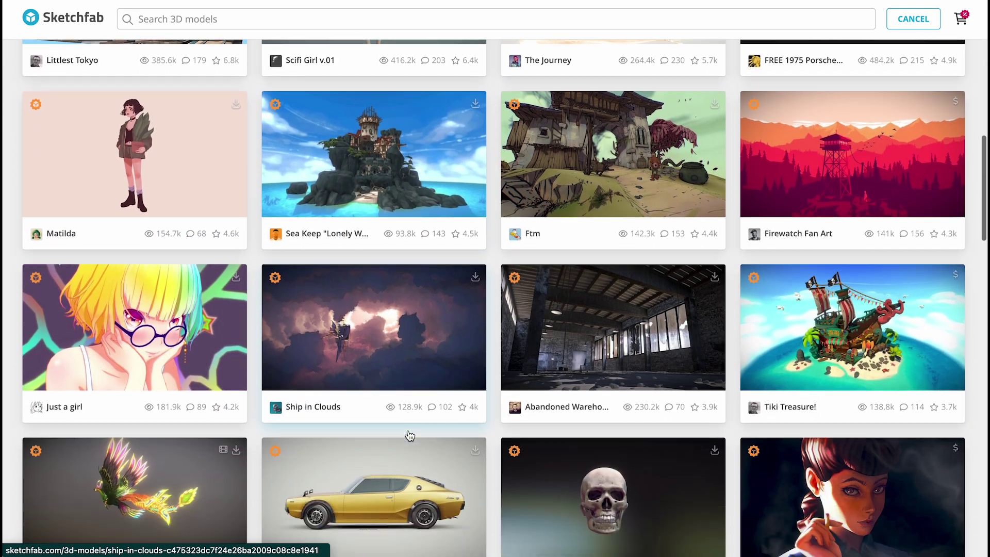
{"action": "scroll", "coordinate": [410, 436], "scroll_direction": "down", "scroll_amount": 9}
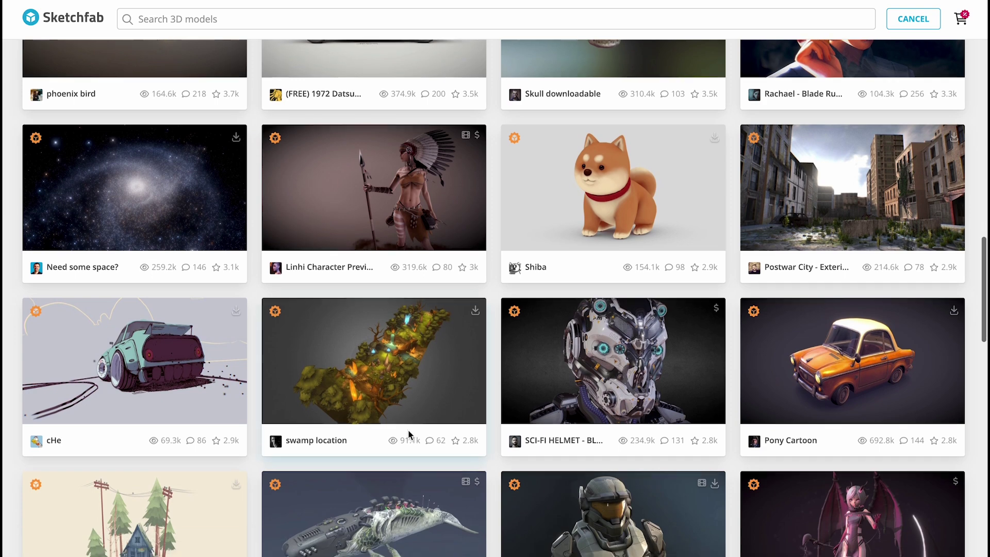
{"action": "scroll", "coordinate": [410, 436], "scroll_direction": "down", "scroll_amount": 7}
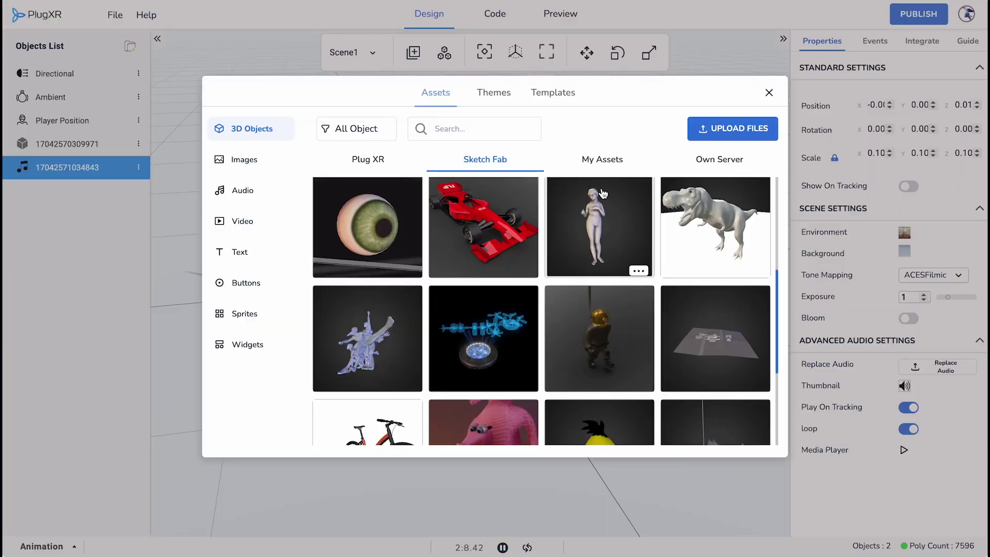
- Check the 3D objects under My Assets and Own Server, and view the Plug XR image assets
{"action": "left_click", "coordinate": [604, 159]}
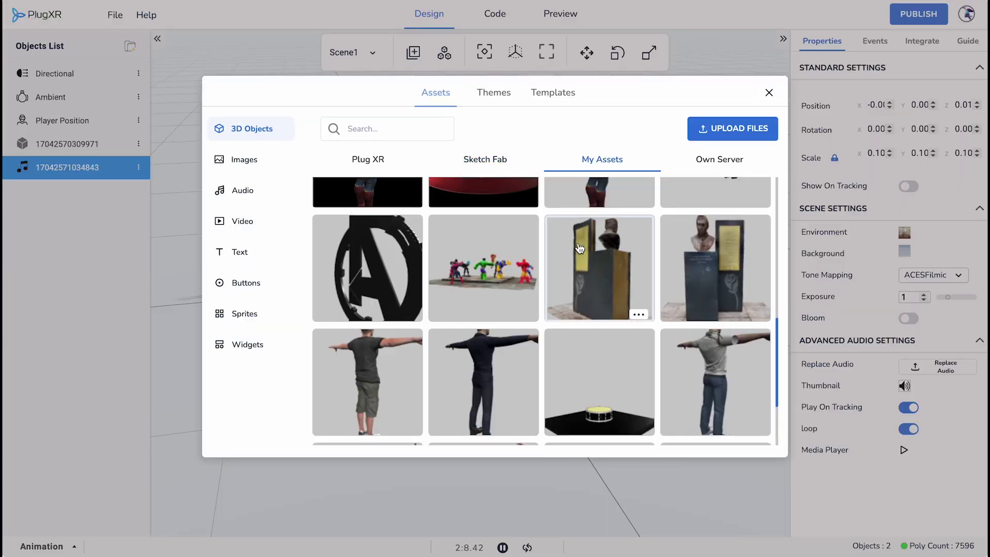
{"action": "left_click", "coordinate": [718, 159]}
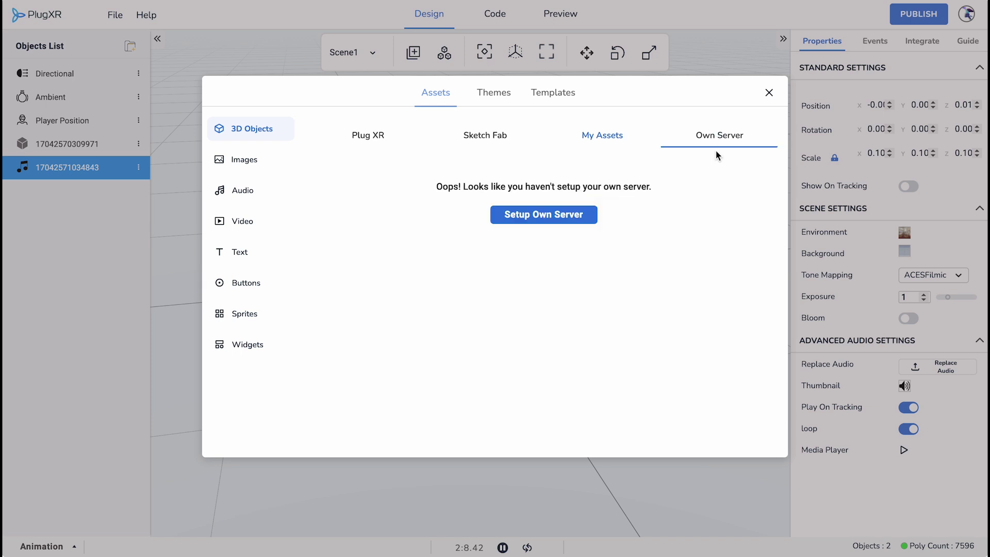
{"action": "left_click", "coordinate": [368, 135]}
{"action": "left_click", "coordinate": [262, 159]}
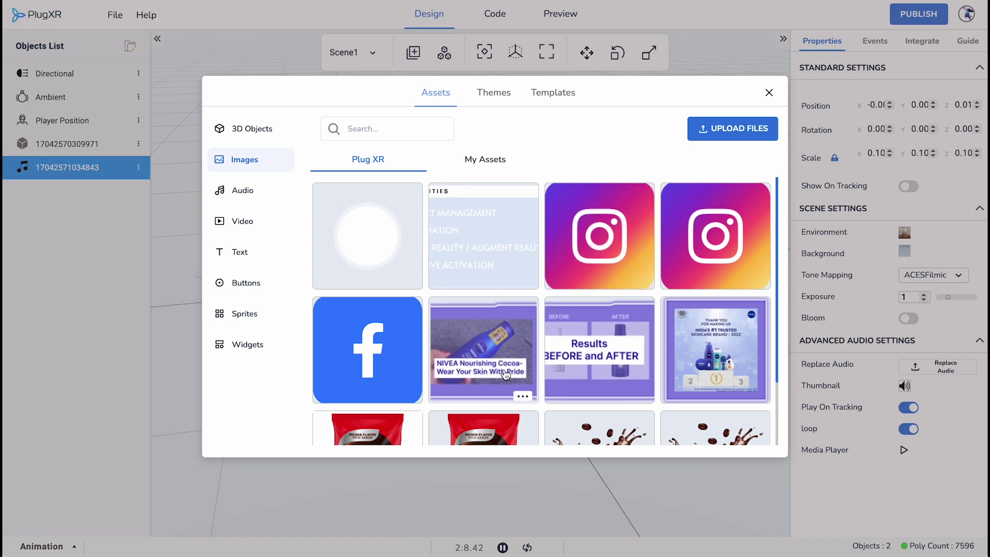
- Browse the Plug XR images and the images under My Assets, and view the audio assets
{"action": "scroll", "coordinate": [506, 375], "scroll_direction": "down", "scroll_amount": 3}
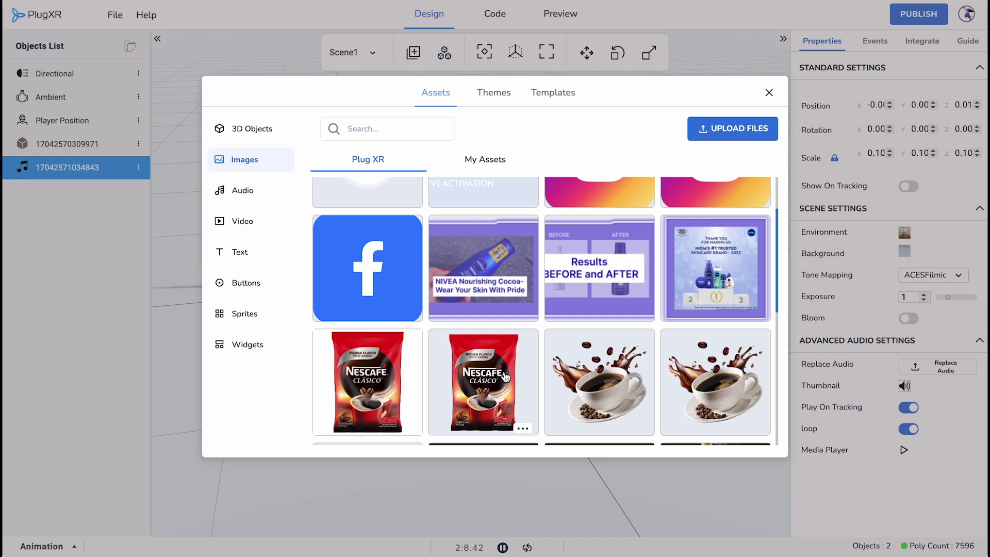
{"action": "left_click", "coordinate": [498, 162]}
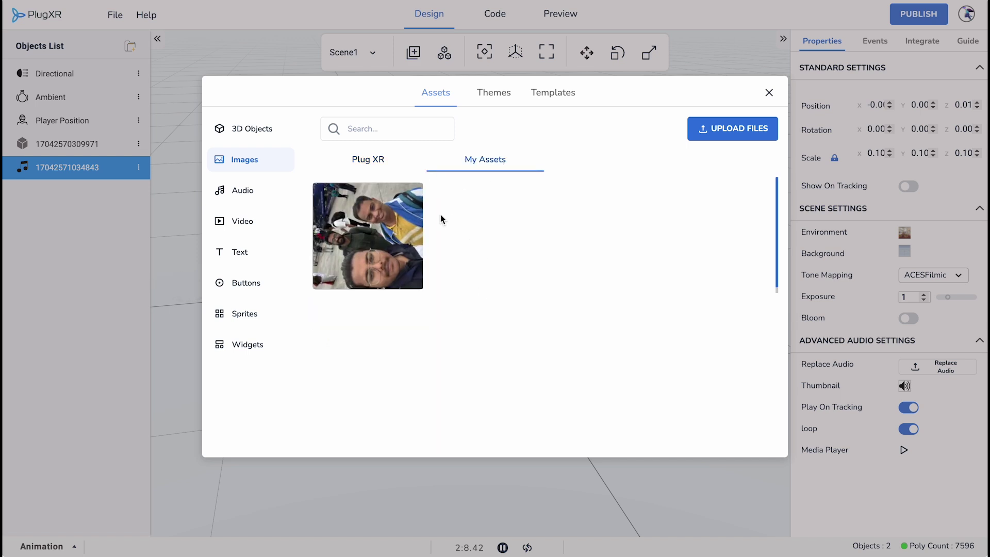
{"action": "left_click", "coordinate": [248, 200]}
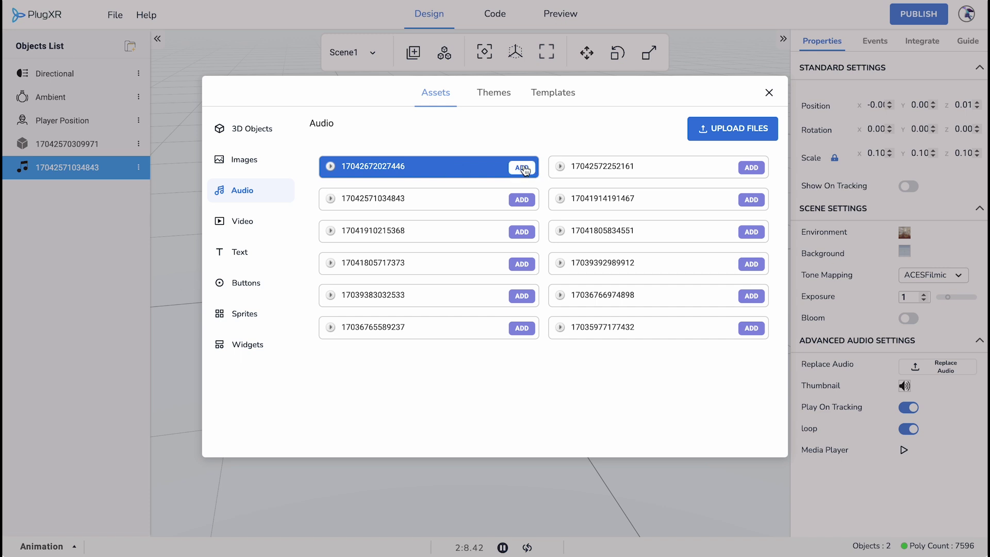
- Browse the Plug XR video assets and the videos under My Assets
{"action": "left_click", "coordinate": [257, 221]}
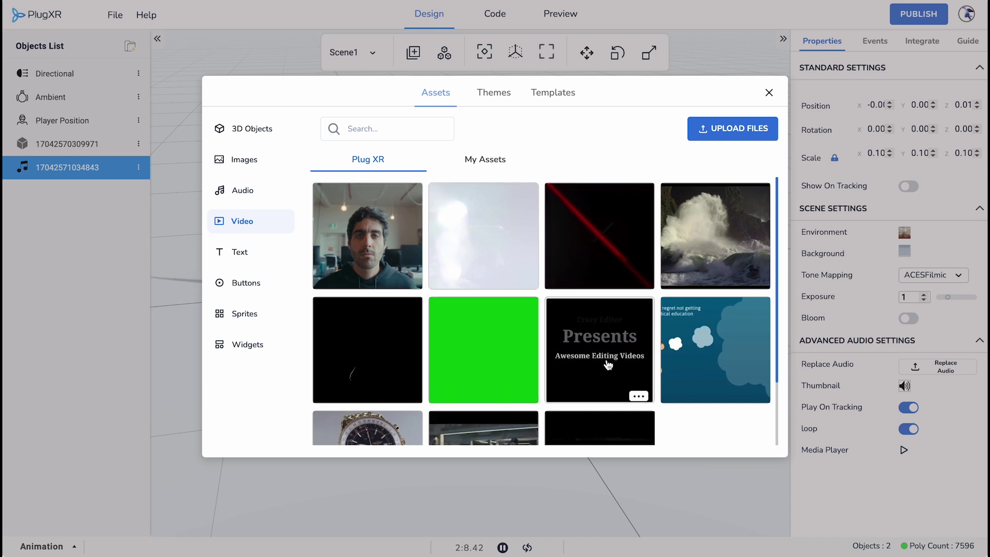
{"action": "scroll", "coordinate": [593, 307], "scroll_direction": "down", "scroll_amount": 1}
{"action": "left_click", "coordinate": [480, 159]}
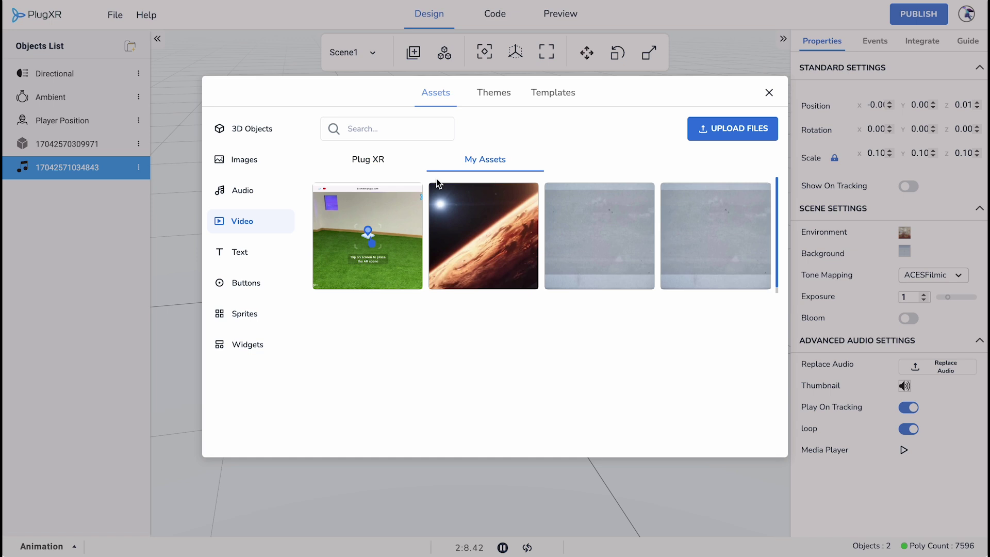
- Browse the fonts offered for text objects in the asset library
{"action": "left_click", "coordinate": [242, 260]}
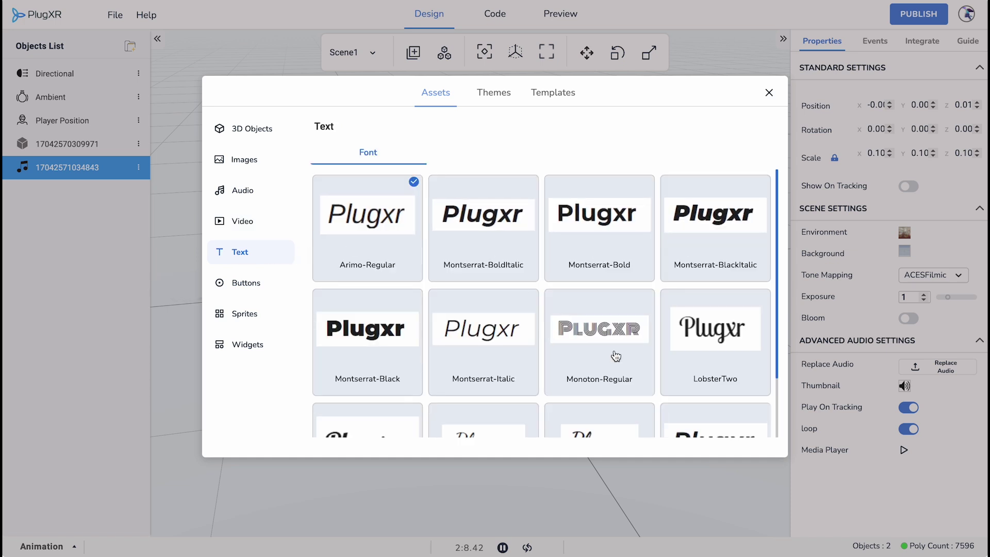
{"action": "scroll", "coordinate": [615, 354], "scroll_direction": "down", "scroll_amount": 2}
{"action": "scroll", "coordinate": [615, 356], "scroll_direction": "down", "scroll_amount": 3}
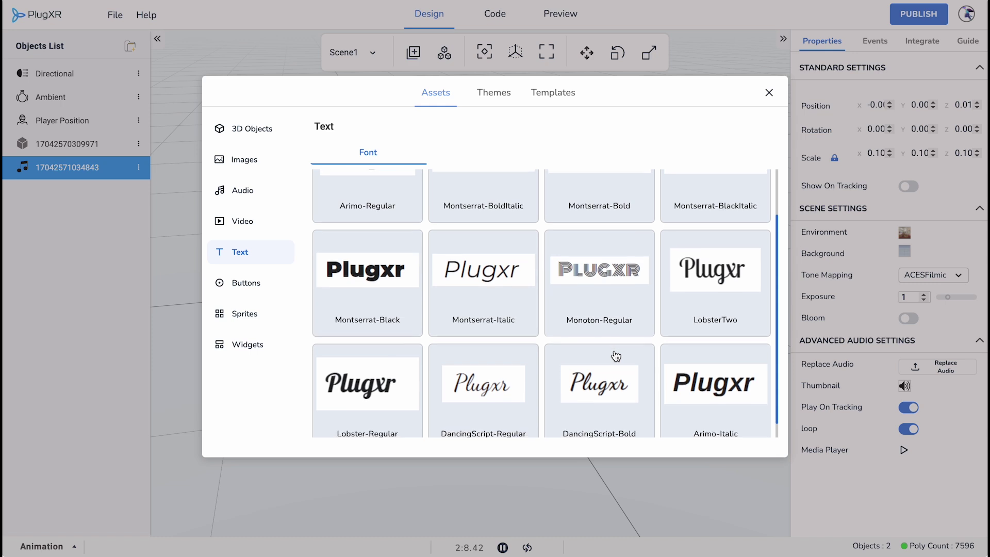
{"action": "scroll", "coordinate": [615, 355], "scroll_direction": "down", "scroll_amount": 2}
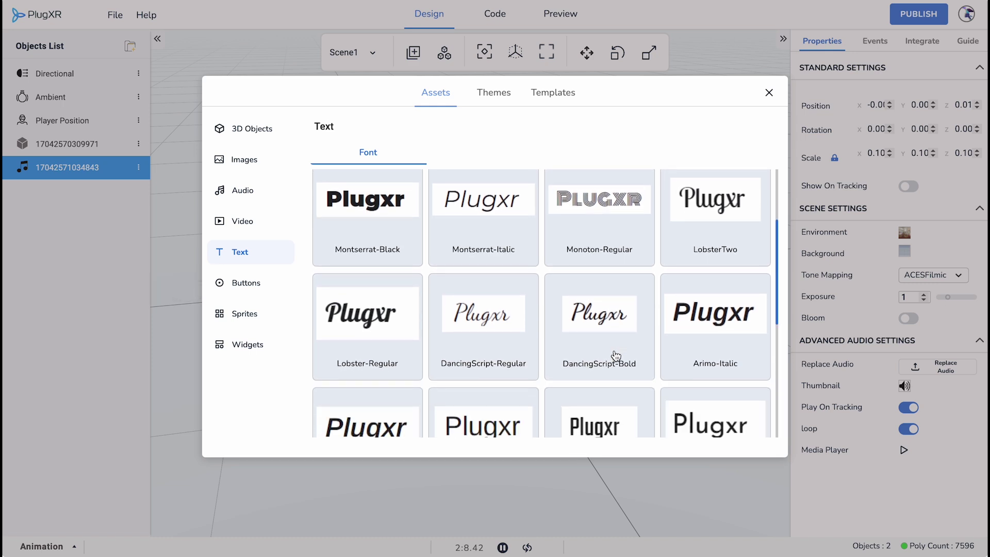
{"action": "scroll", "coordinate": [615, 355], "scroll_direction": "down", "scroll_amount": 7}
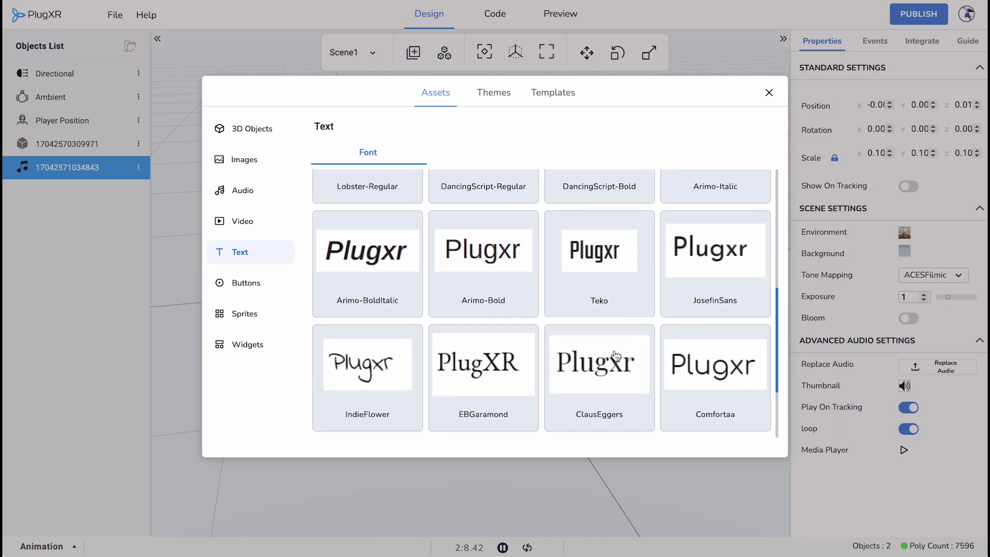
{"action": "scroll", "coordinate": [616, 354], "scroll_direction": "up", "scroll_amount": 6}
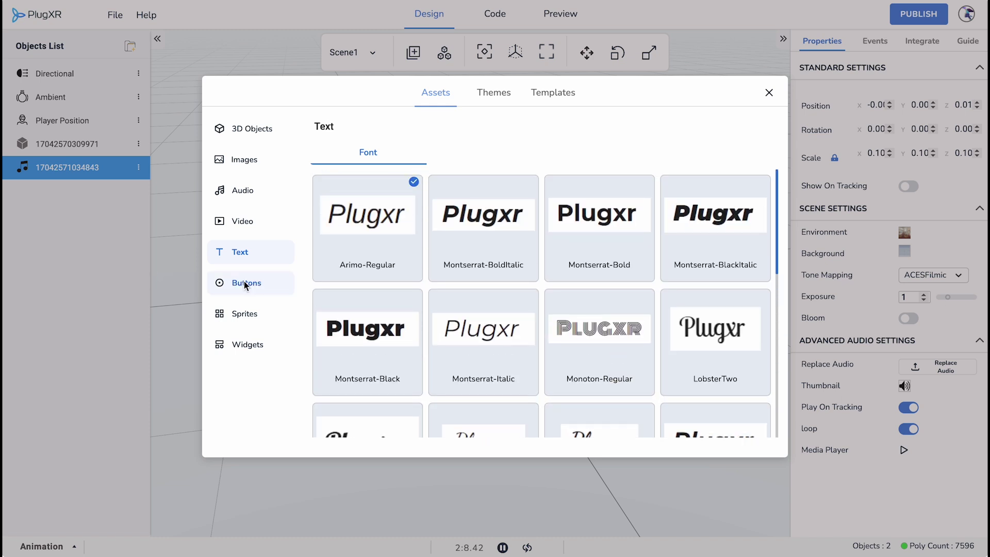
- View the Plug XR button assets and check the accepted file types for uploading a button
{"action": "left_click", "coordinate": [246, 283]}
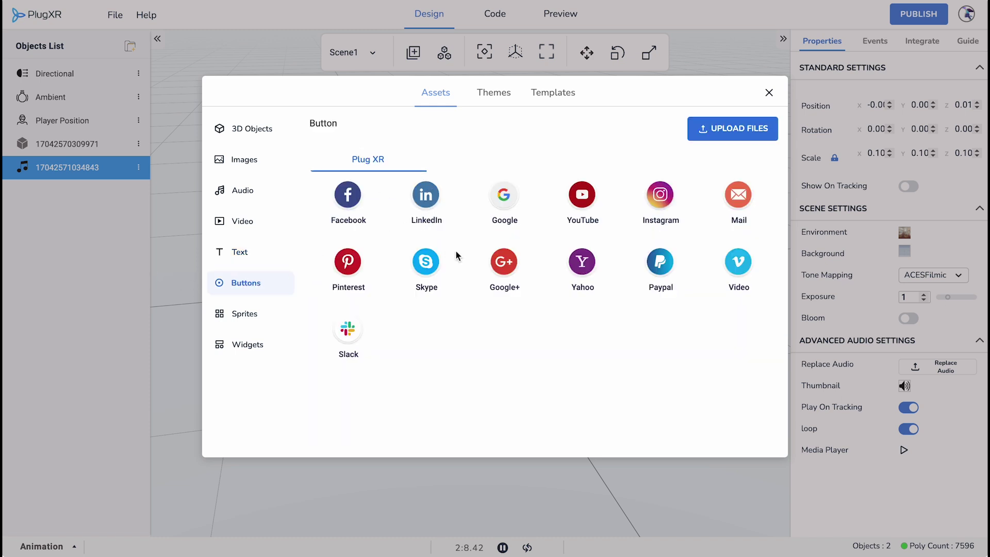
{"action": "left_click", "coordinate": [748, 135]}
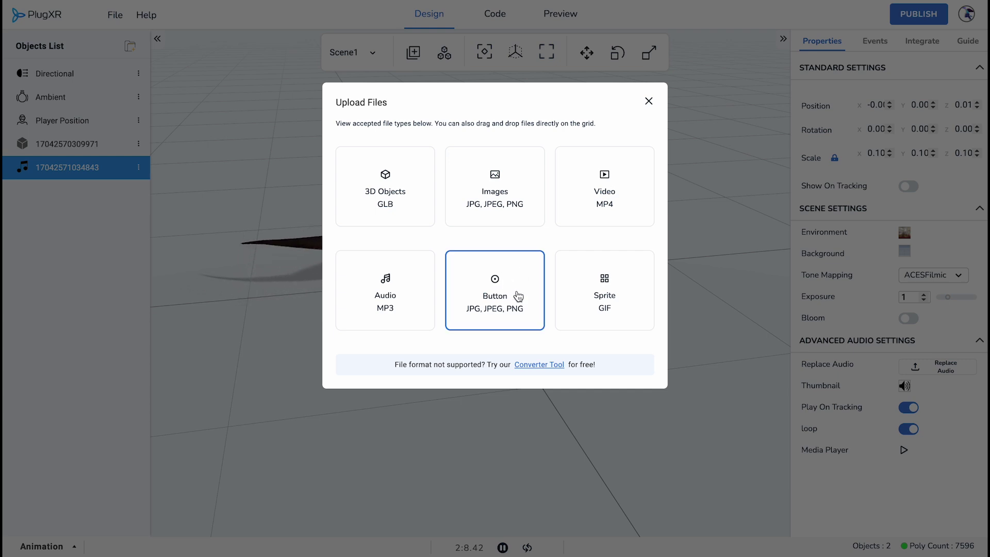
{"action": "left_click", "coordinate": [649, 102]}
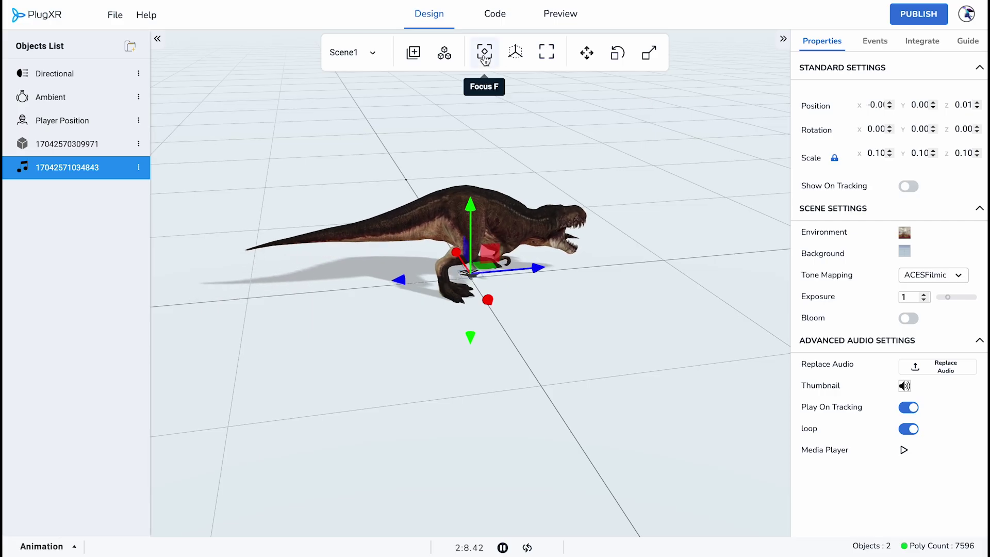
- Reopen the asset library and view the Plug XR sprite images and the available widgets
{"action": "left_click", "coordinate": [445, 53]}
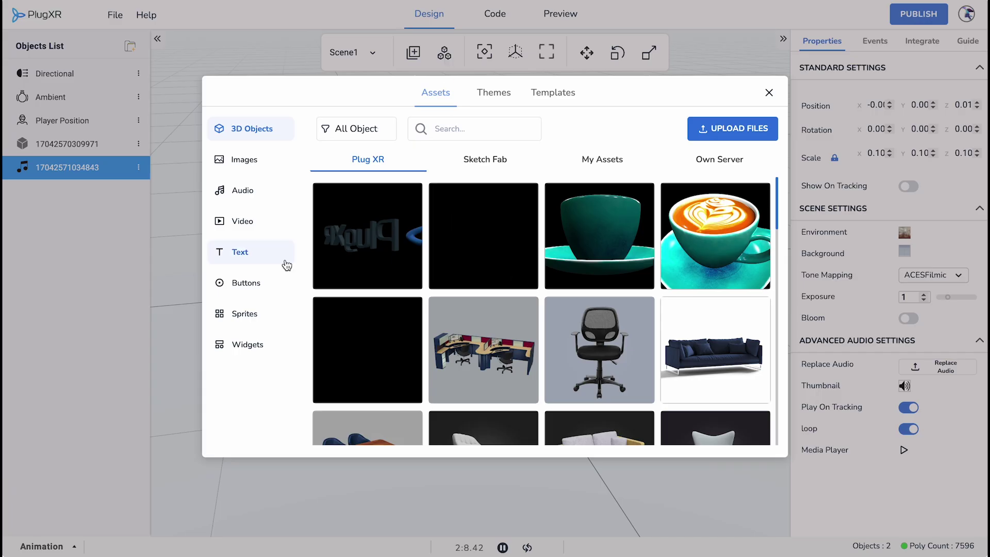
{"action": "left_click", "coordinate": [245, 314]}
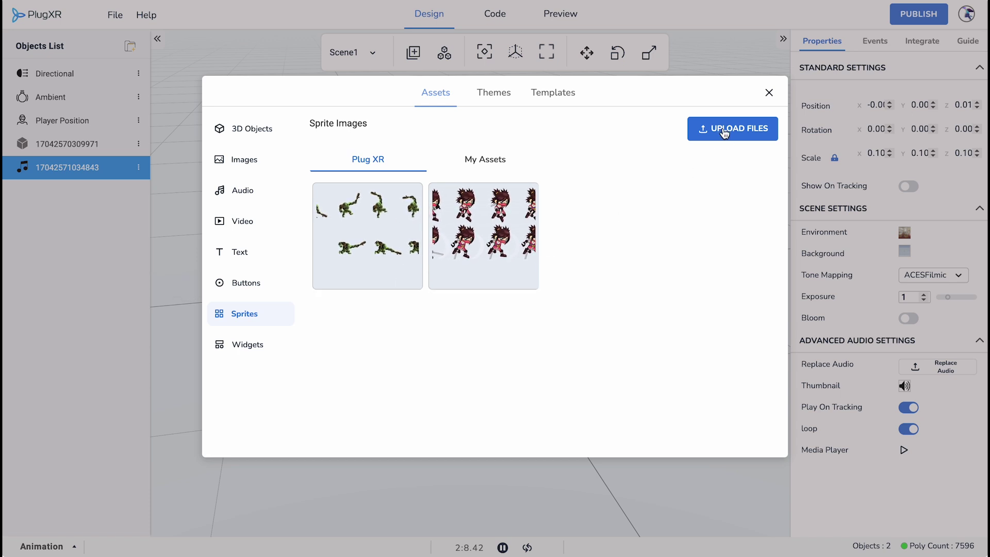
{"action": "left_click", "coordinate": [248, 346]}
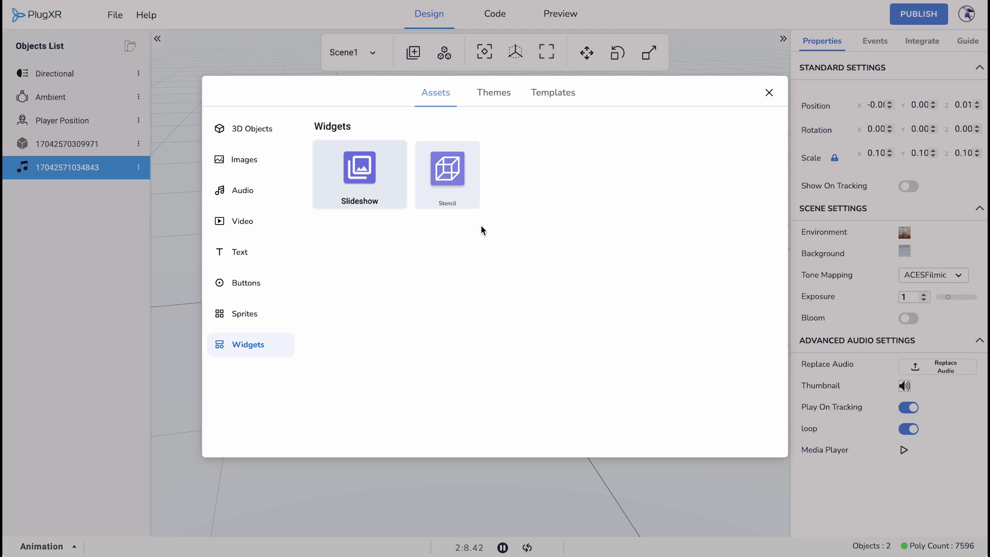
- View the saved themes under My Themes and check the file options for saving a scene as a theme
{"action": "left_click", "coordinate": [495, 96]}
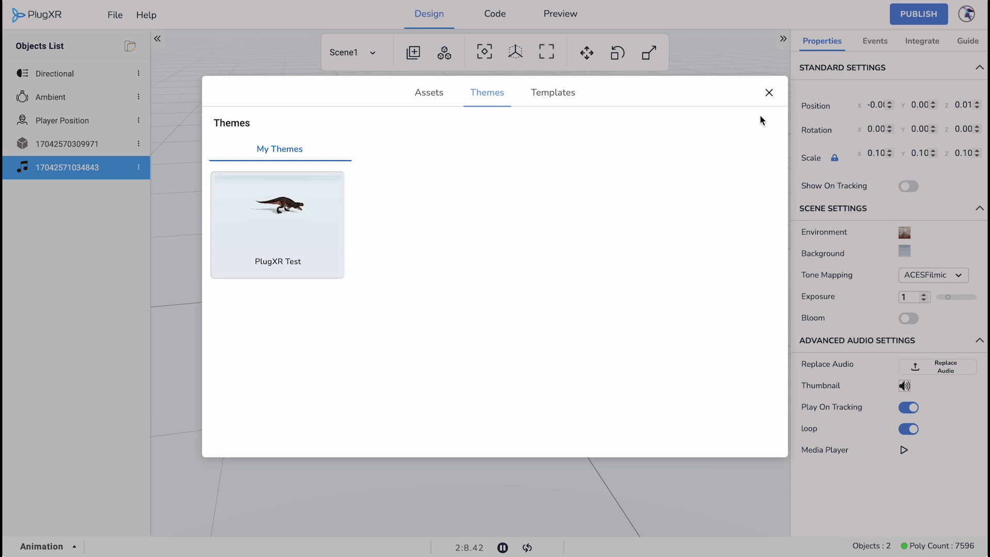
{"action": "left_click", "coordinate": [769, 94]}
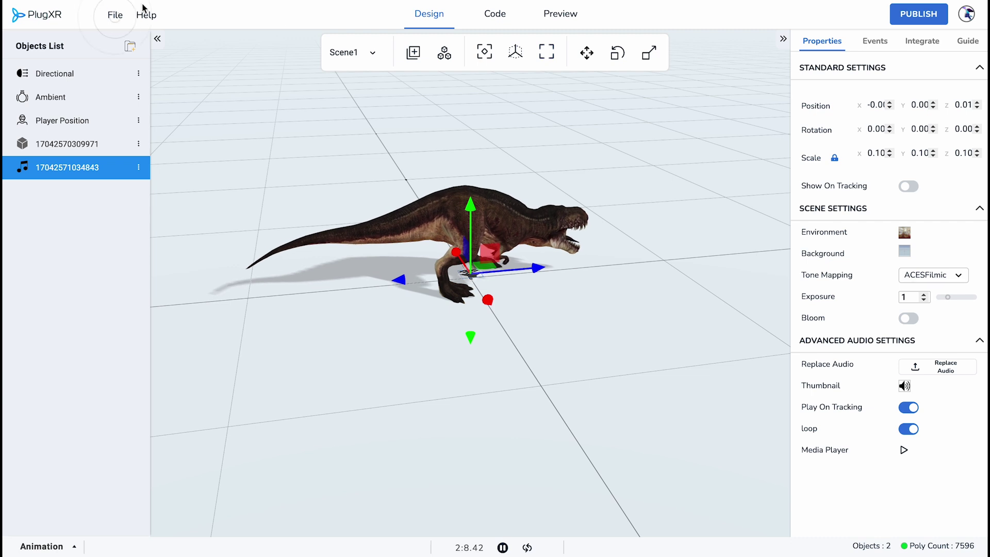
{"action": "left_click", "coordinate": [115, 17]}
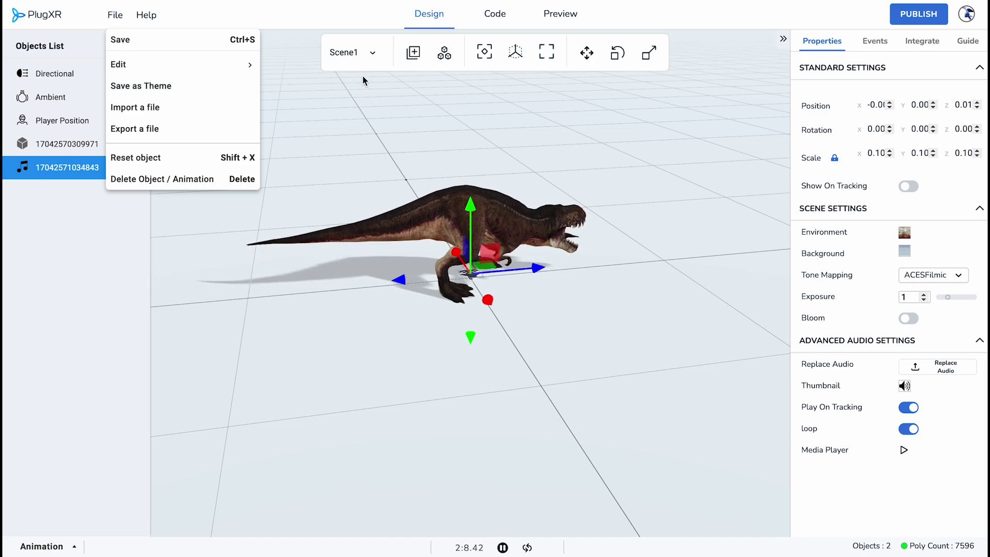
{"action": "left_click", "coordinate": [446, 58]}
{"action": "left_click", "coordinate": [487, 93]}
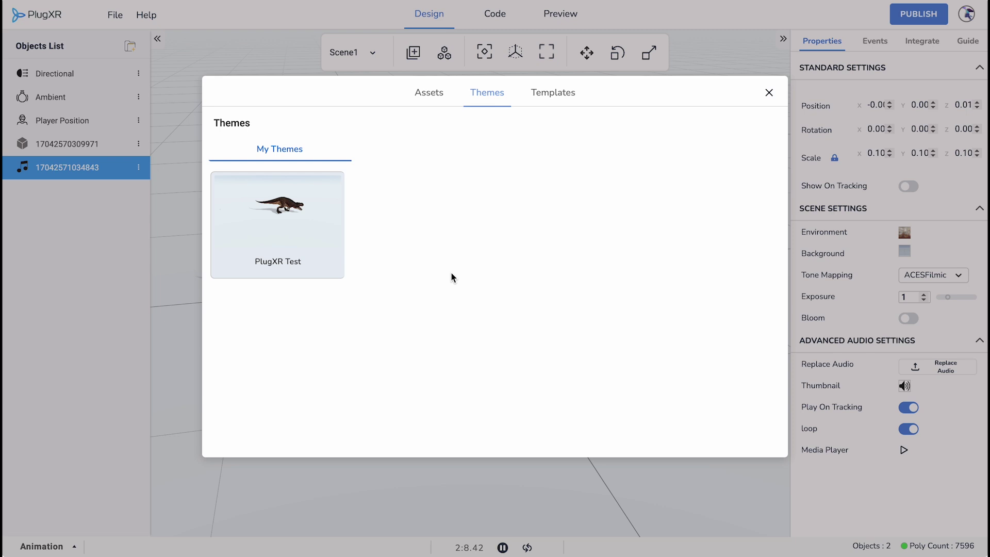
- Compare My Templates with the Store templates, inspect the Furniture template's options, and close the asset library
{"action": "left_click", "coordinate": [555, 101]}
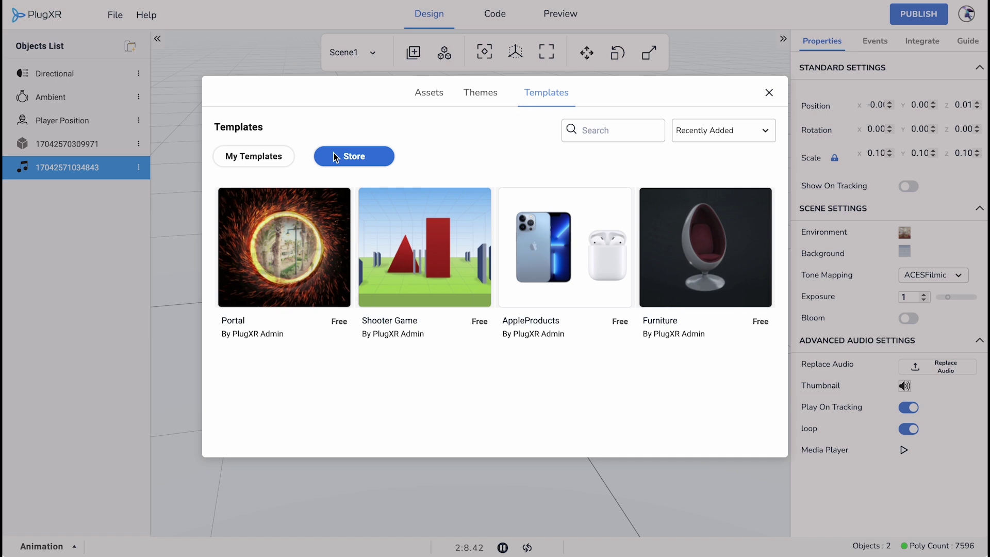
{"action": "left_click", "coordinate": [274, 160]}
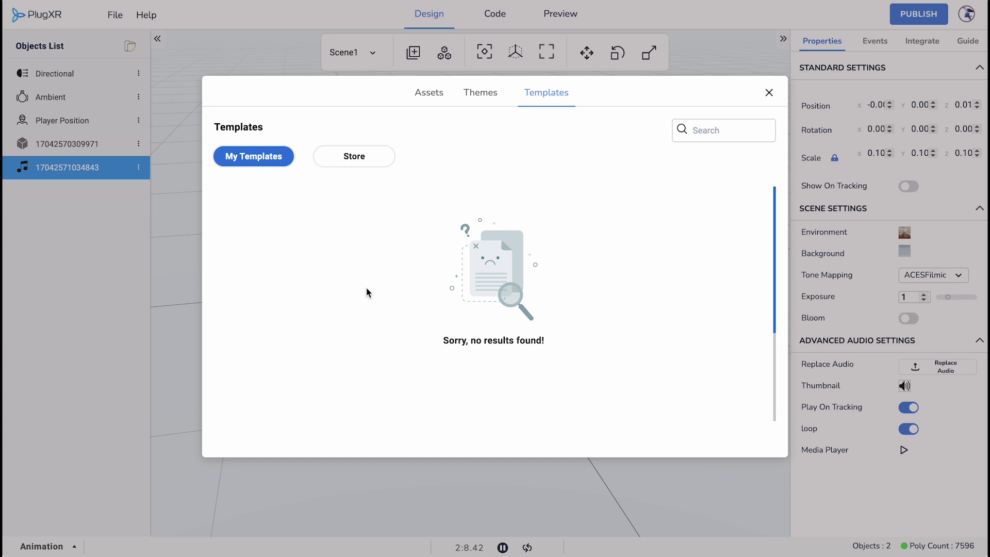
{"action": "left_click", "coordinate": [366, 158]}
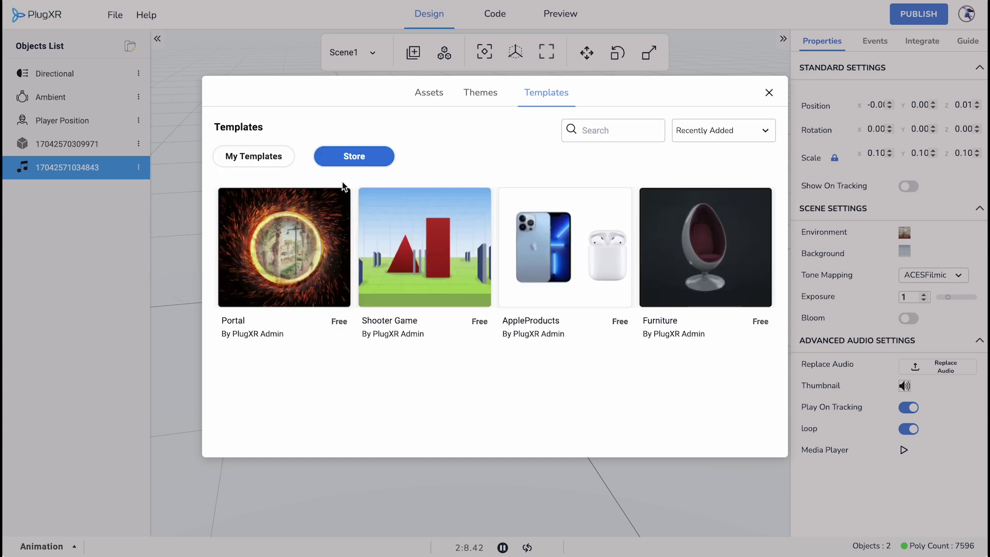
{"action": "mouse_move", "coordinate": [400, 275]}
{"action": "mouse_move", "coordinate": [681, 260]}
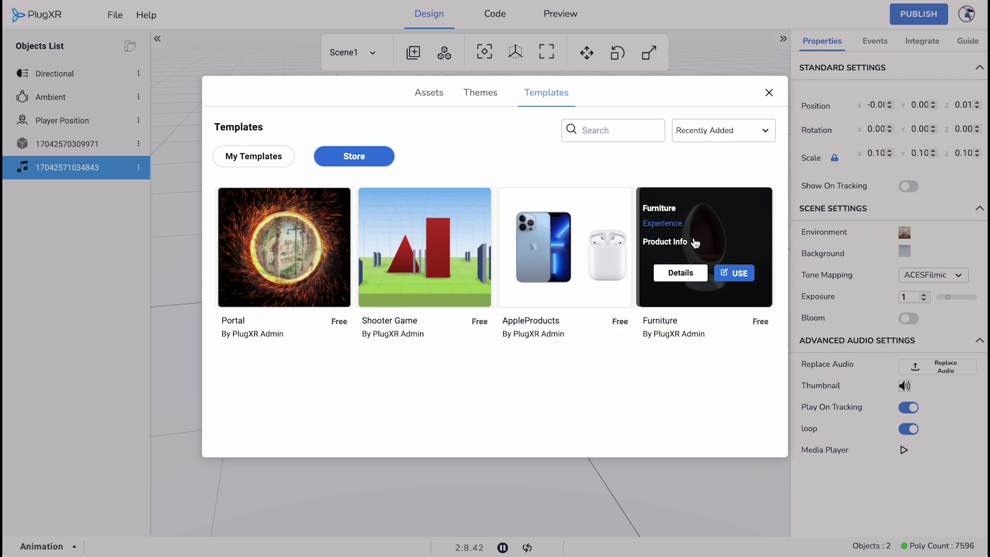
{"action": "left_click", "coordinate": [770, 96]}
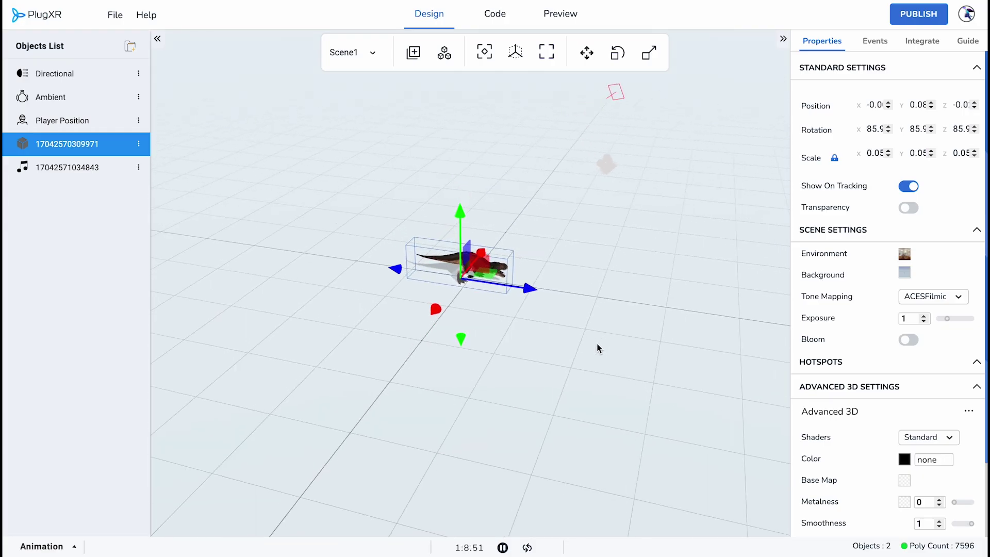
- Focus the view on the dinosaur model and try the 2D view toggle
{"action": "left_click", "coordinate": [484, 52]}
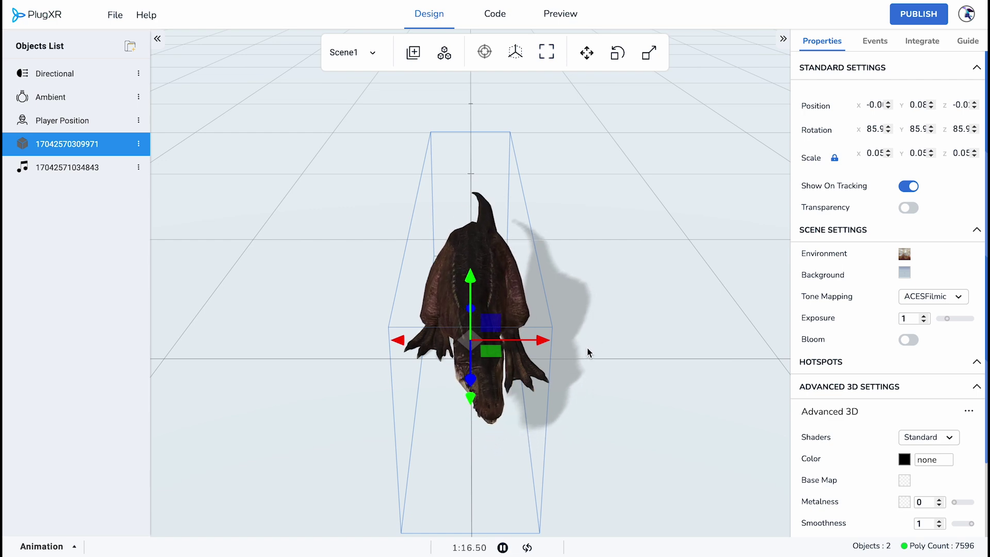
{"action": "mouse_move", "coordinate": [592, 347]}
{"action": "left_mouse_down"}
{"action": "mouse_move", "coordinate": [602, 348]}
{"action": "mouse_move", "coordinate": [559, 343]}
{"action": "mouse_move", "coordinate": [590, 345]}
{"action": "left_mouse_up"}
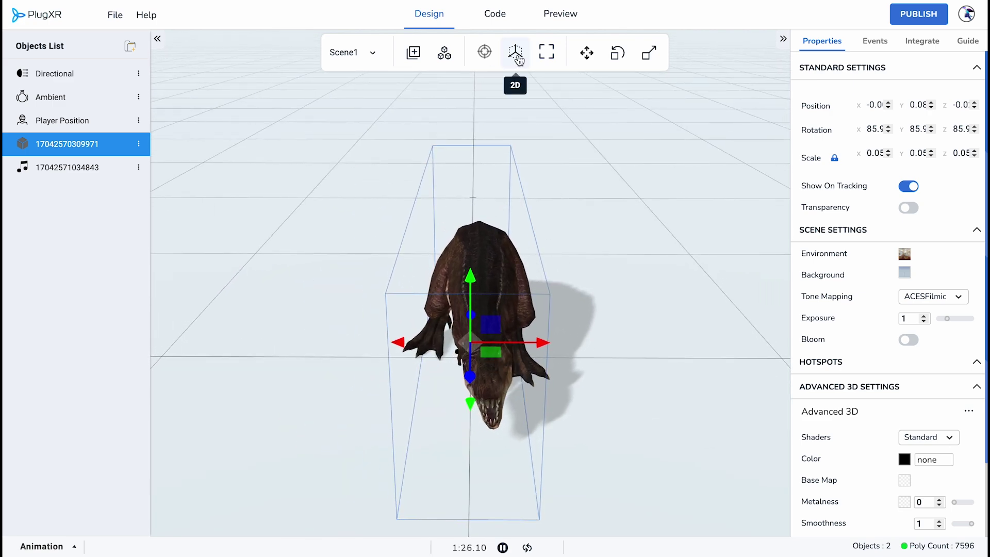
{"action": "left_click", "coordinate": [517, 57]}
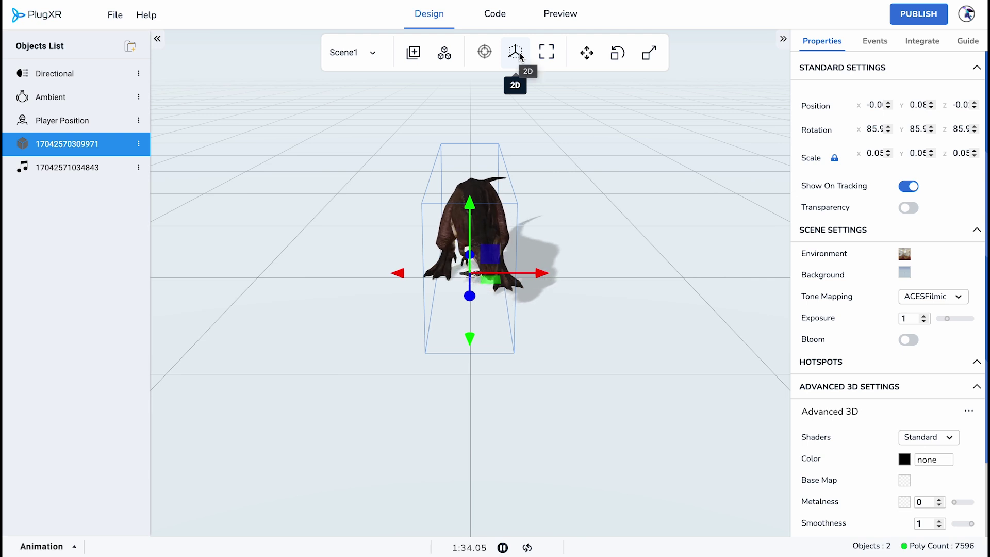
- Switch the editor to fullscreen and move the dinosaur slightly upward and along its red axis
{"action": "left_click", "coordinate": [548, 58]}
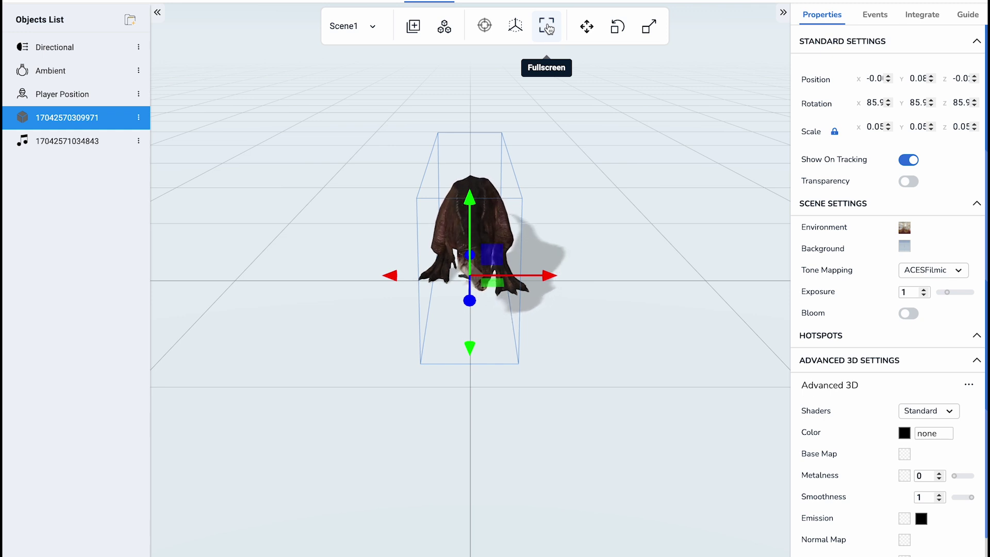
{"action": "left_click_drag", "start_coordinate": [584, 150], "coordinate": [614, 148]}
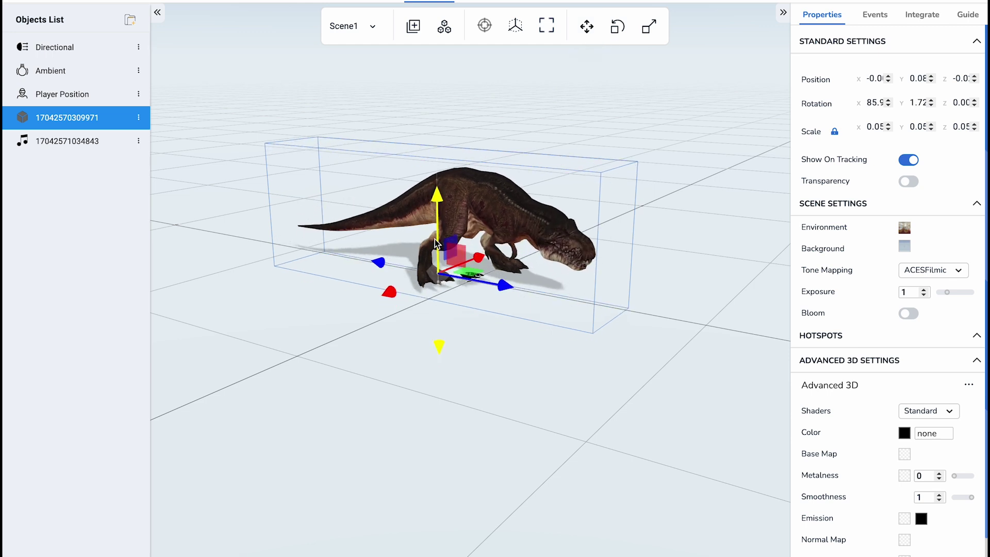
{"action": "mouse_move", "coordinate": [435, 243]}
{"action": "left_mouse_down"}
{"action": "mouse_move", "coordinate": [435, 185]}
{"action": "mouse_move", "coordinate": [435, 232]}
{"action": "left_mouse_up"}
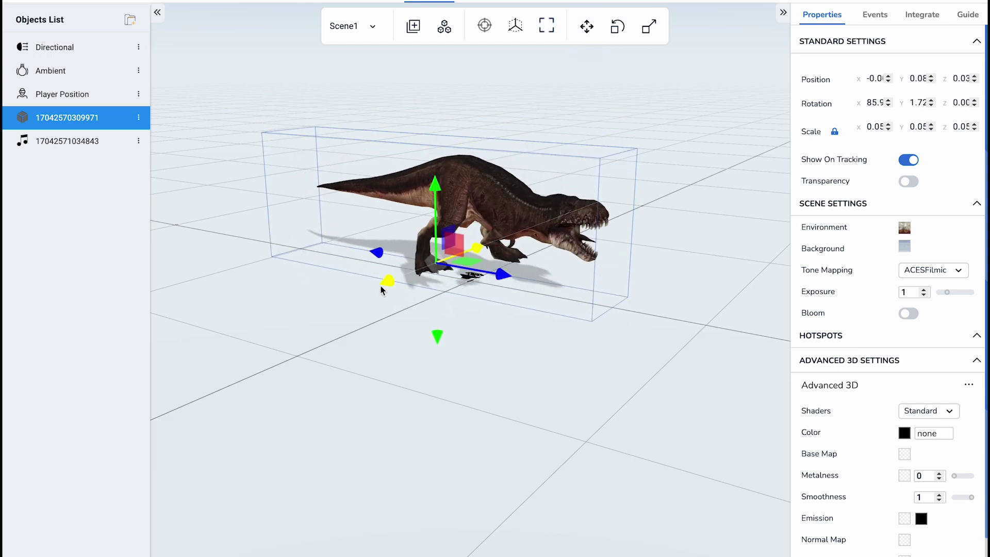
{"action": "left_click_drag", "start_coordinate": [382, 285], "coordinate": [406, 281]}
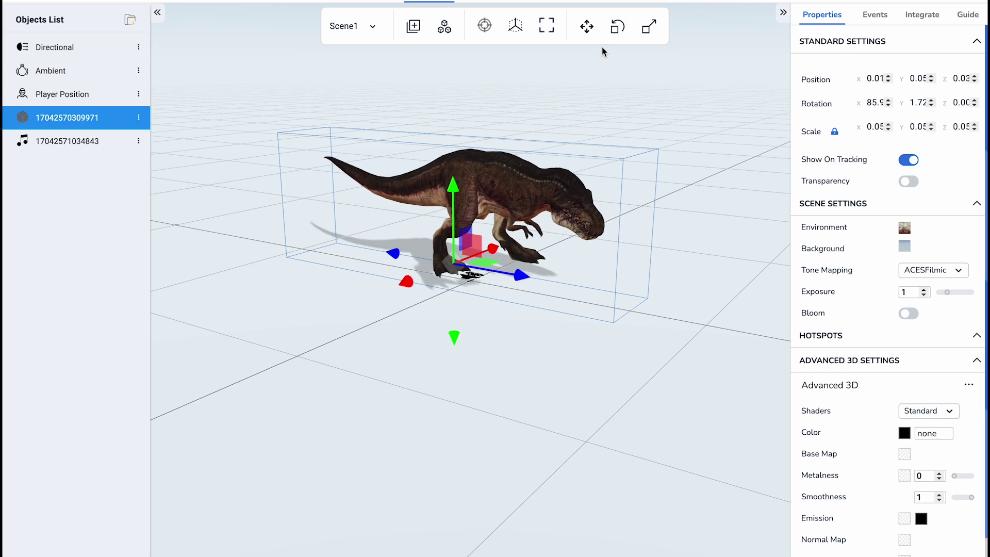
- Rotate the dinosaur slightly about its vertical axis and scale it up uniformly to about 0.06
{"action": "left_click", "coordinate": [618, 26]}
{"action": "left_click_drag", "start_coordinate": [521, 278], "coordinate": [499, 264]}
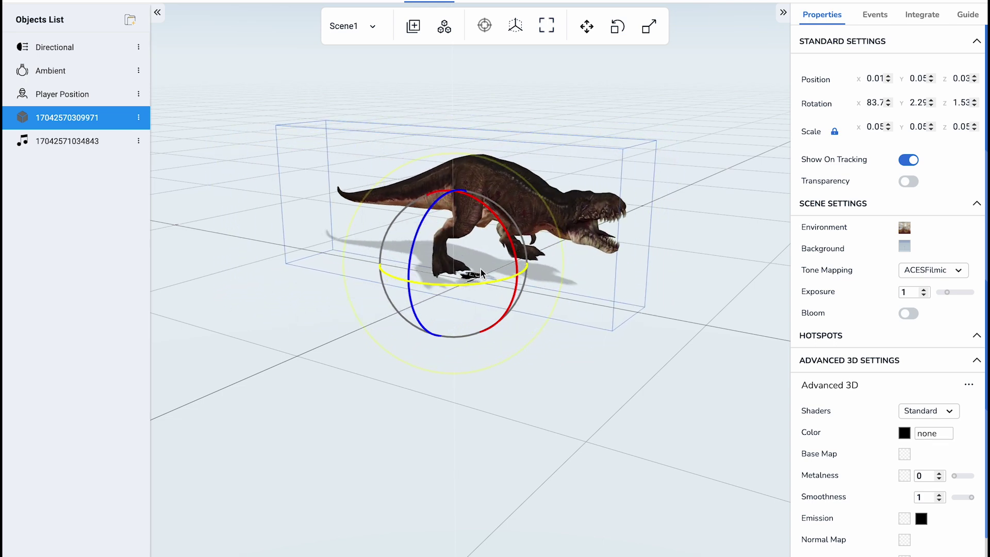
{"action": "left_click", "coordinate": [649, 26]}
{"action": "left_click_drag", "start_coordinate": [453, 265], "coordinate": [460, 276]}
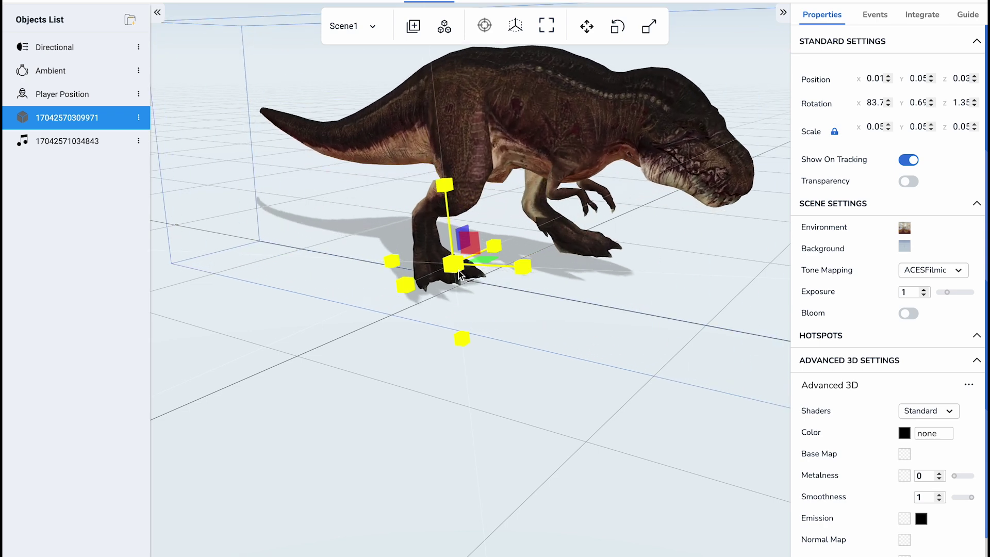
{"action": "left_click_drag", "start_coordinate": [461, 276], "coordinate": [464, 281]}
{"action": "key", "text": "w"}
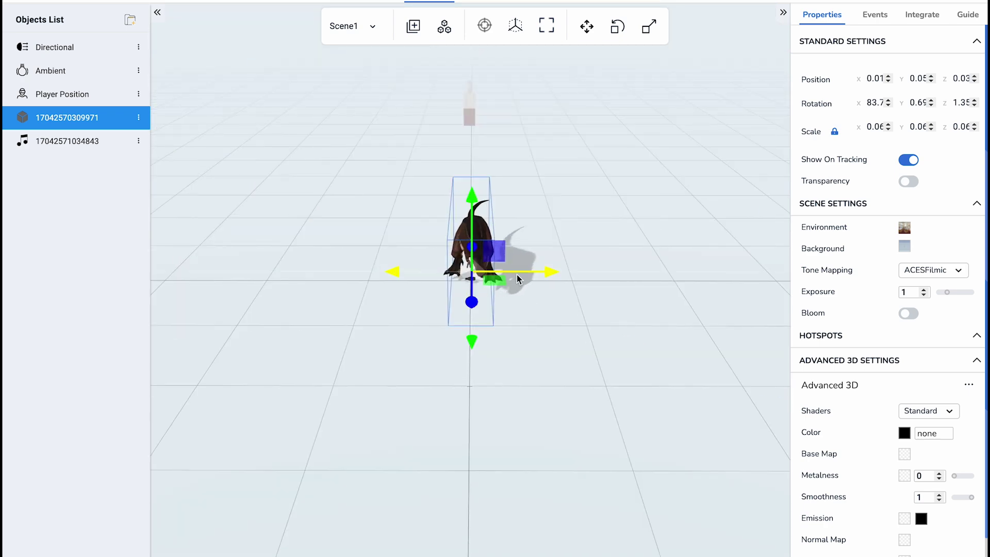
- Move the dinosaur slightly within its movement planes, to about X 0.02, Y 0.06 and Z 0.02
{"action": "left_click_drag", "start_coordinate": [516, 312], "coordinate": [559, 303]}
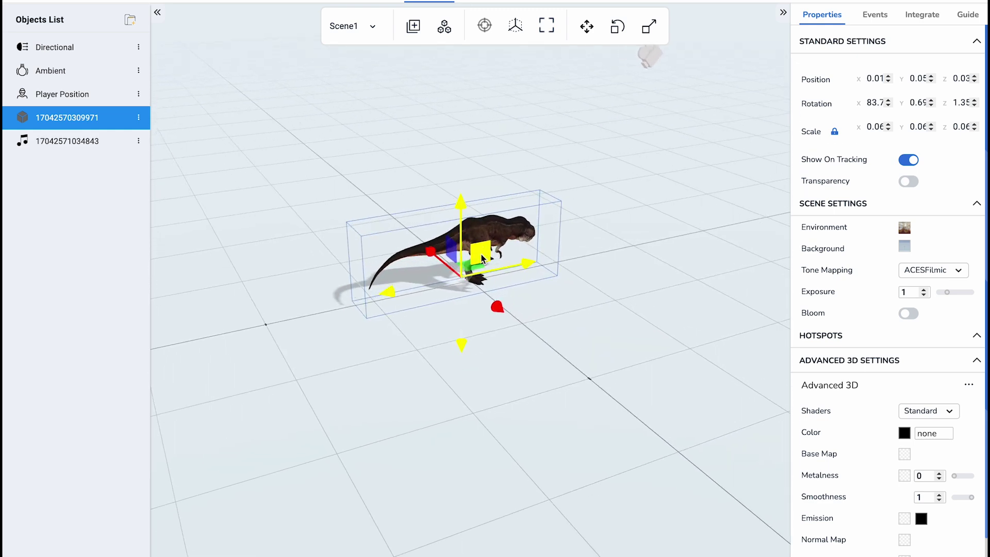
{"action": "left_click_drag", "start_coordinate": [511, 299], "coordinate": [444, 280]}
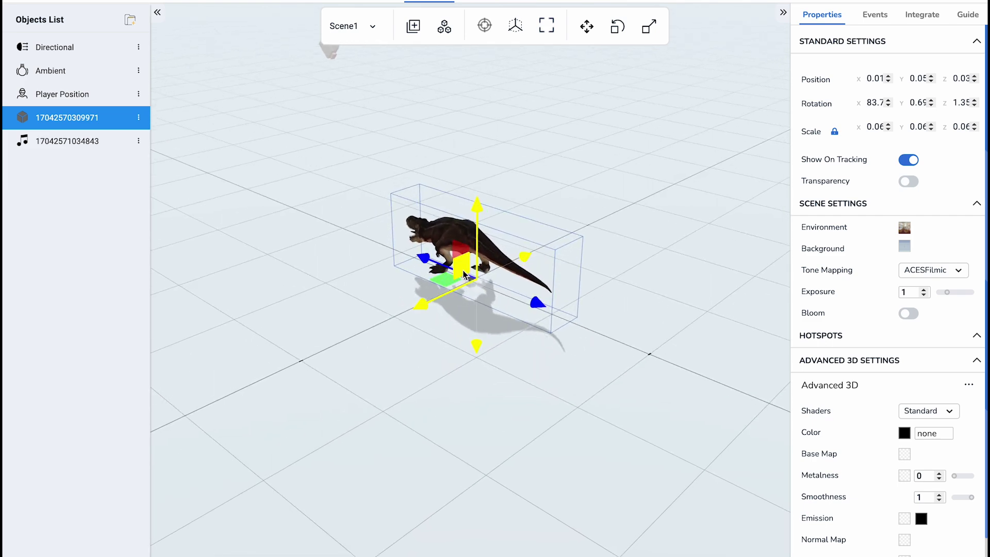
{"action": "left_click_drag", "start_coordinate": [550, 349], "coordinate": [590, 348]}
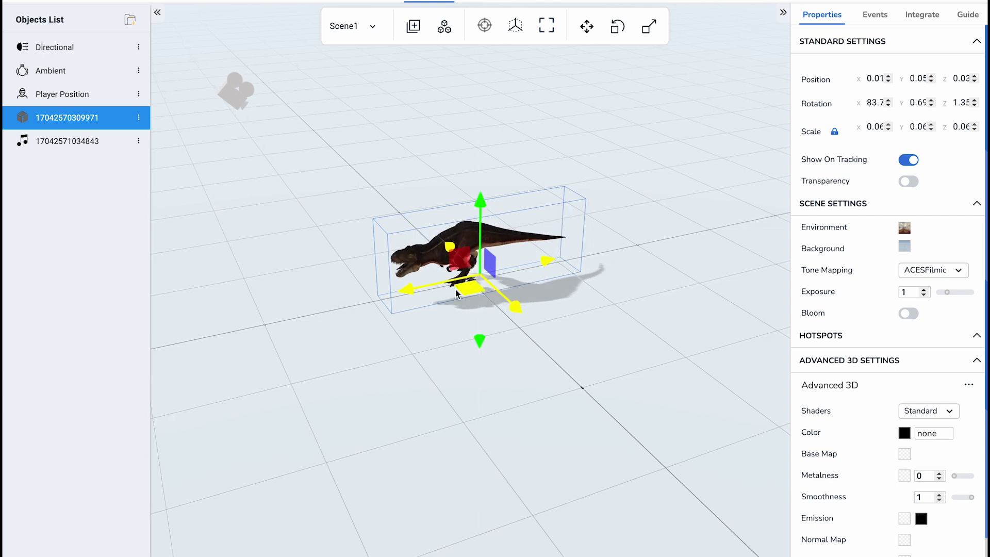
{"action": "mouse_move", "coordinate": [482, 278]}
{"action": "left_mouse_down"}
{"action": "mouse_move", "coordinate": [477, 261]}
{"action": "mouse_move", "coordinate": [502, 193]}
{"action": "mouse_move", "coordinate": [493, 252]}
{"action": "mouse_move", "coordinate": [454, 268]}
{"action": "mouse_move", "coordinate": [506, 230]}
{"action": "mouse_move", "coordinate": [483, 276]}
{"action": "left_mouse_up"}
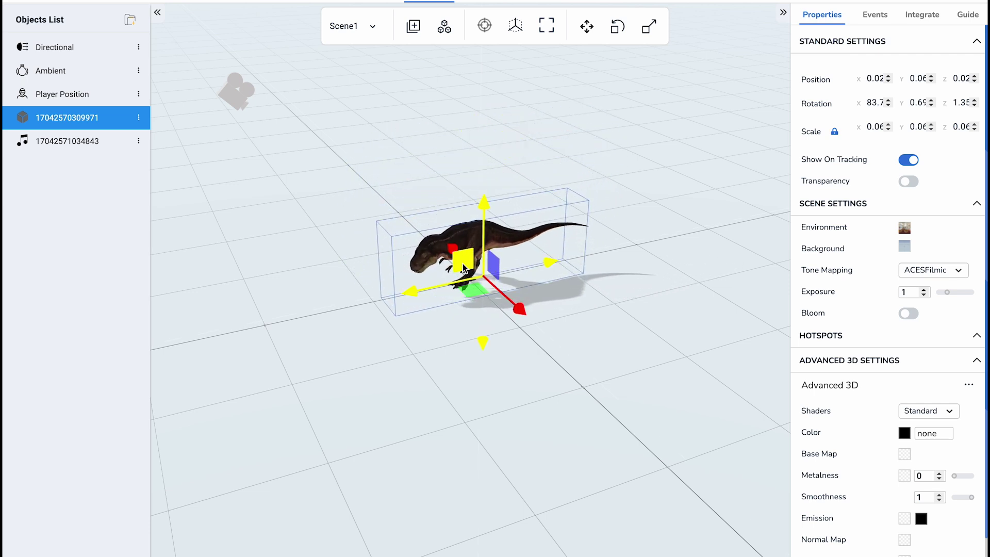
{"action": "mouse_move", "coordinate": [497, 269]}
{"action": "left_mouse_down"}
{"action": "mouse_move", "coordinate": [534, 266]}
{"action": "mouse_move", "coordinate": [456, 204]}
{"action": "mouse_move", "coordinate": [476, 252]}
{"action": "mouse_move", "coordinate": [492, 258]}
{"action": "left_mouse_up"}
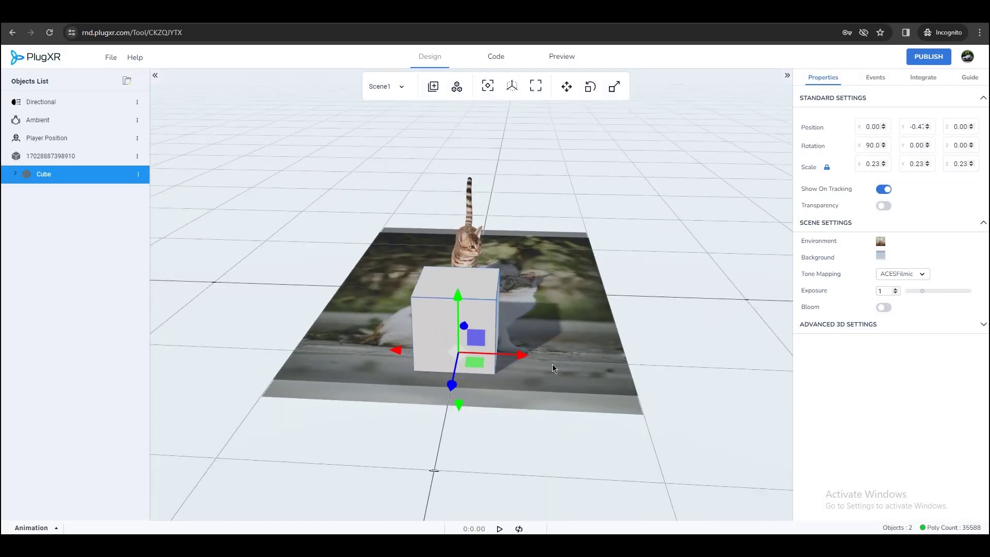
- Move the cube along its red axis to X 0.33 and scale it uniformly to 0.11
{"action": "left_click_drag", "start_coordinate": [524, 356], "coordinate": [600, 372]}
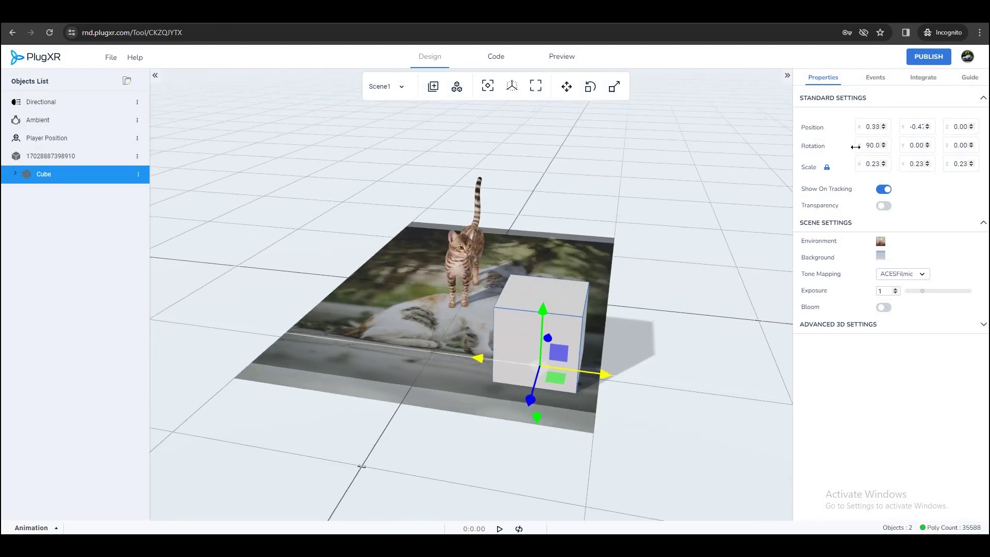
{"action": "left_click_drag", "start_coordinate": [847, 171], "coordinate": [836, 169]}
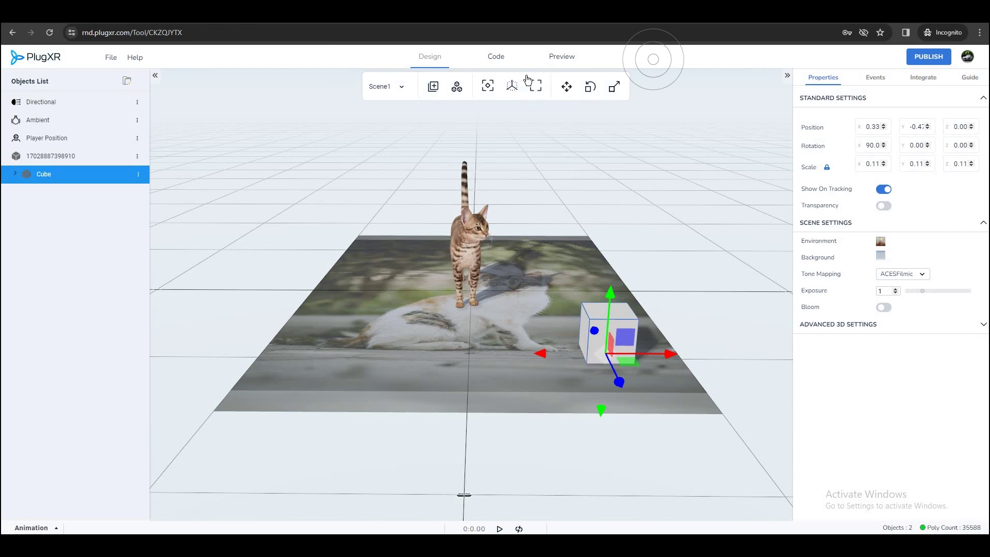
- Open the code editor, consult the Notepad snippets, and delete the empty paragraph line from index.html
{"action": "left_click", "coordinate": [497, 57]}
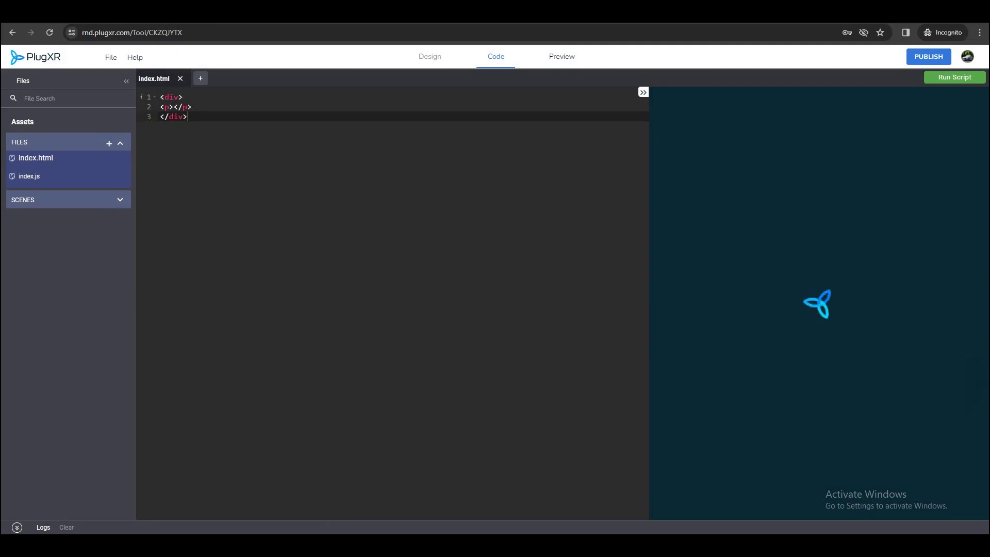
{"action": "key", "text": "alt+Tab"}
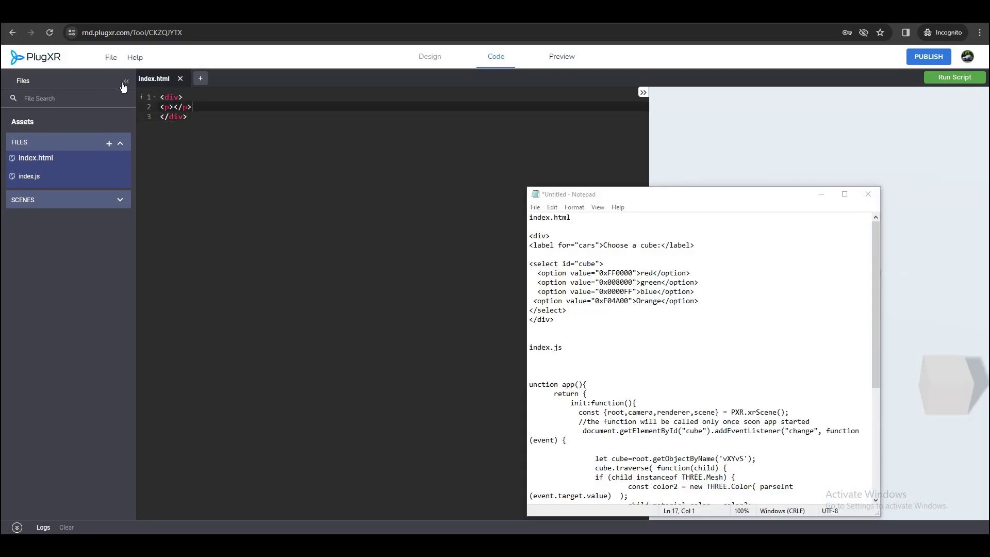
{"action": "key", "text": "alt+Tab"}
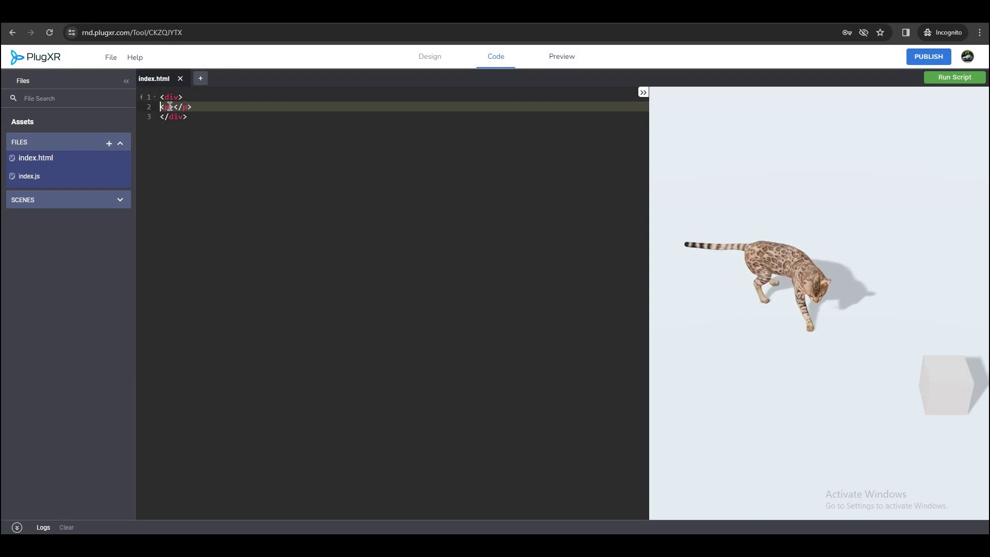
{"action": "key", "text": "ctrl+d"}
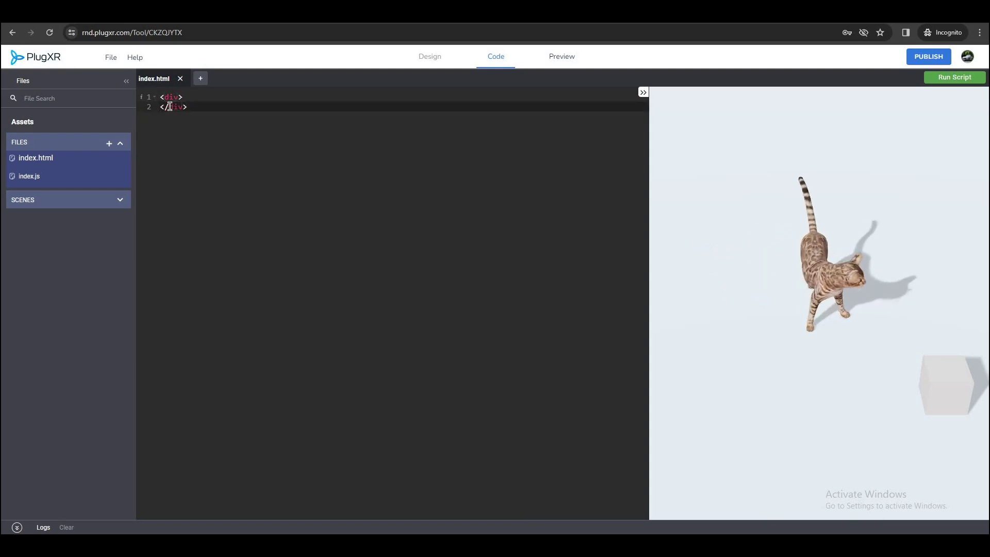
- Inside the div, add a "Choose a cube:" label and a select with id "cube" offering red, green, blue and Orange with their hex values
{"action": "left_click", "coordinate": [190, 101]}
{"action": "key", "text": "Return"}
{"action": "key", "text": "Return"}
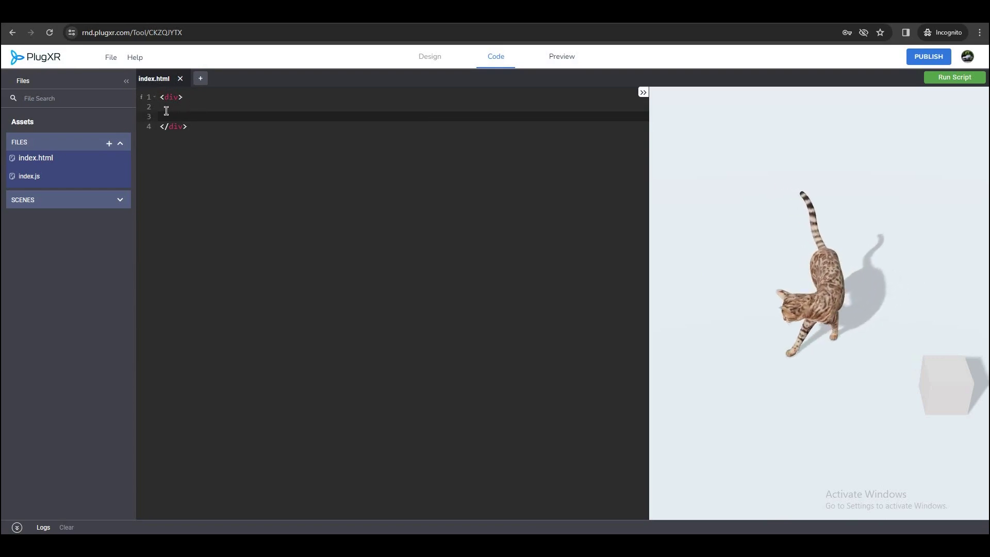
{"action": "left_click", "coordinate": [166, 110]}
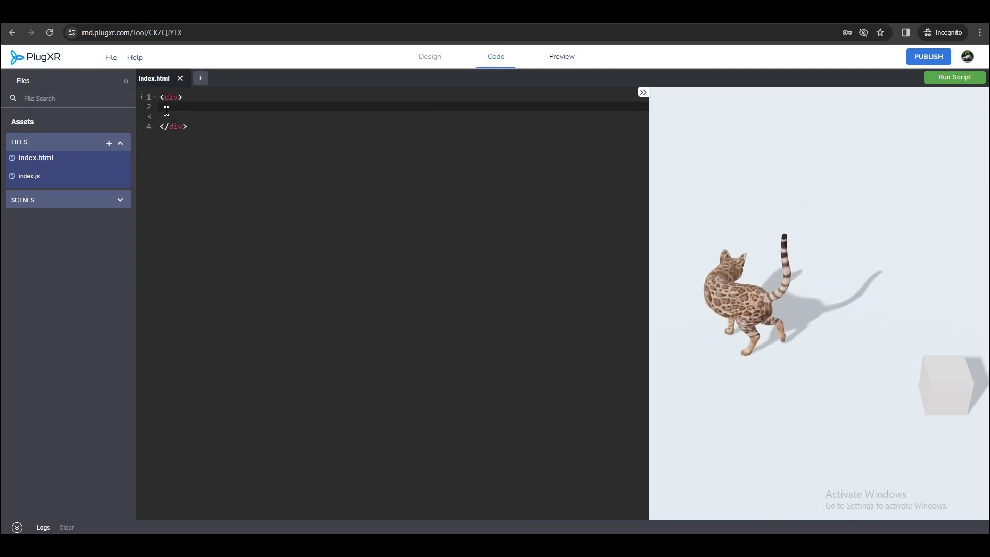
{"action": "type", "text": "<la"}
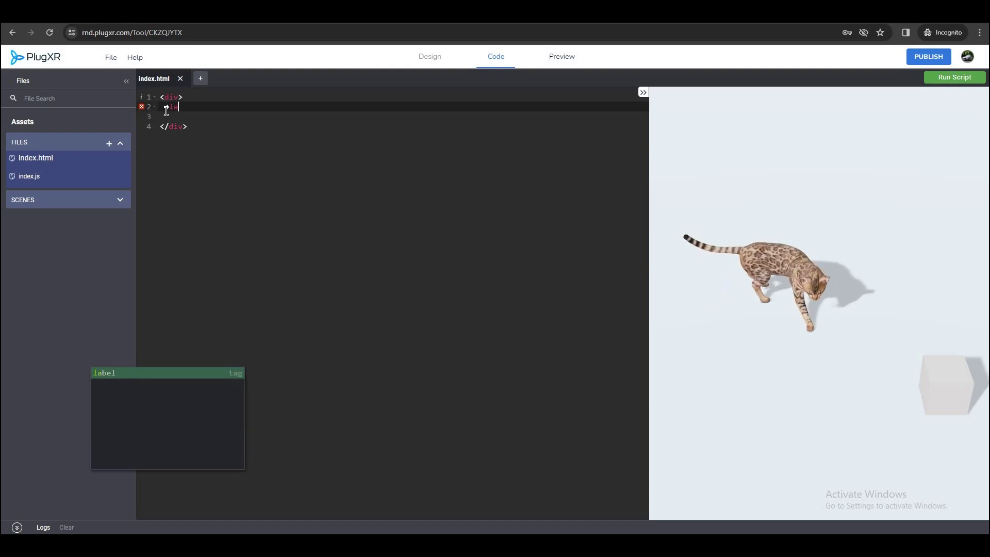
{"action": "type", "text": "bel"}
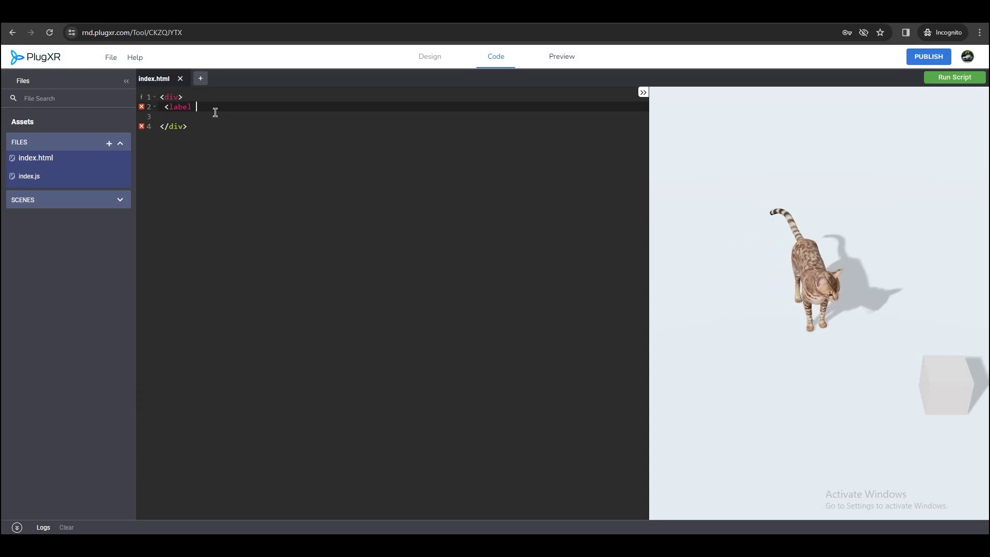
{"action": "type", "text": "for=\"cars\">Choose a cube:</label>  <select id=\"cube\">   <option value=\"0xFF0000\">red</option>   <option value=\"0x008000\">green</option>   <option value=\"0x0000FF\">blue</option>  <option value=\"0xF04A00\">Orange</option> </select>"}
{"action": "left_click", "coordinate": [303, 185]}
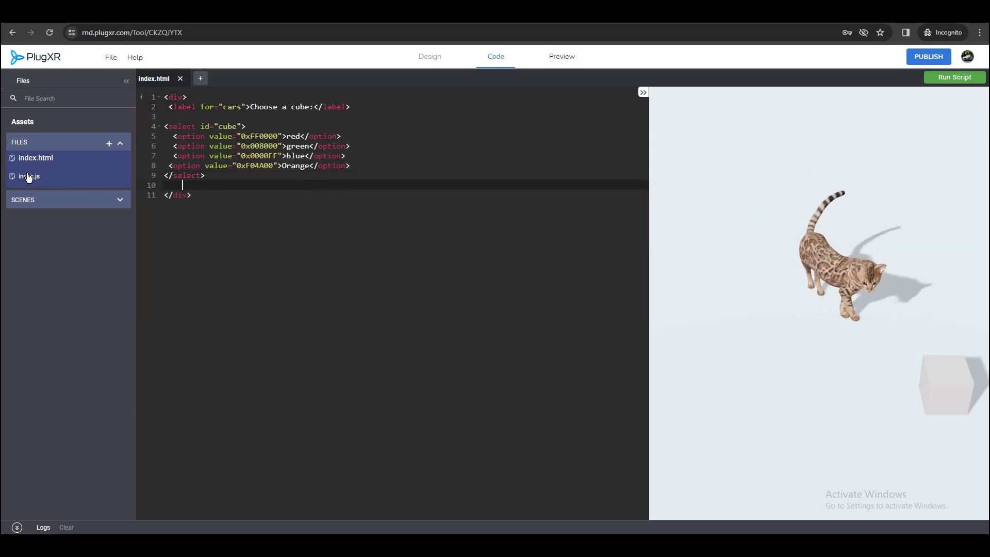
- In index.js, add a "change" listener for the "cube" element inside init that applies the selected colour to the cube's meshes
{"action": "left_click", "coordinate": [34, 178]}
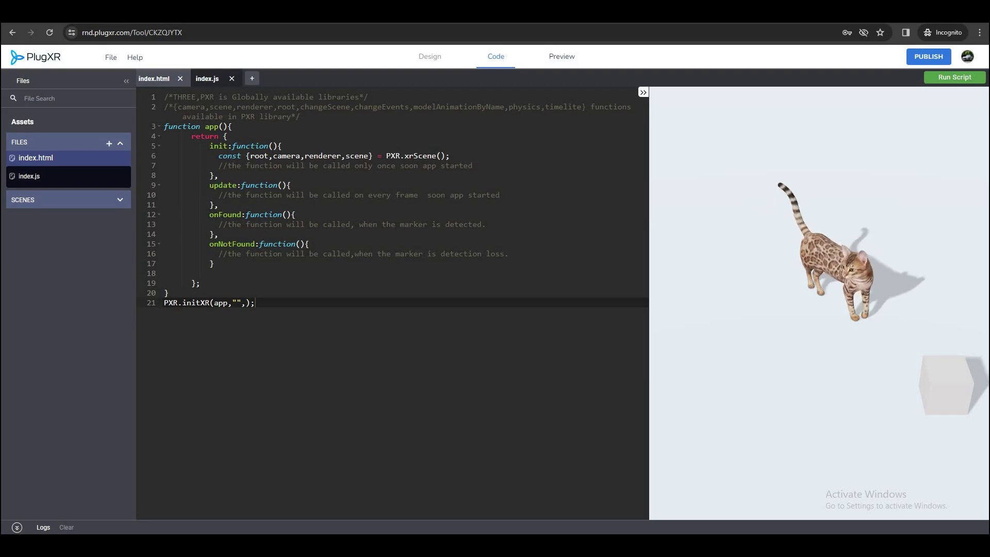
{"action": "left_click", "coordinate": [474, 166]}
{"action": "key", "text": "Return"}
{"action": "key", "text": "Return"}
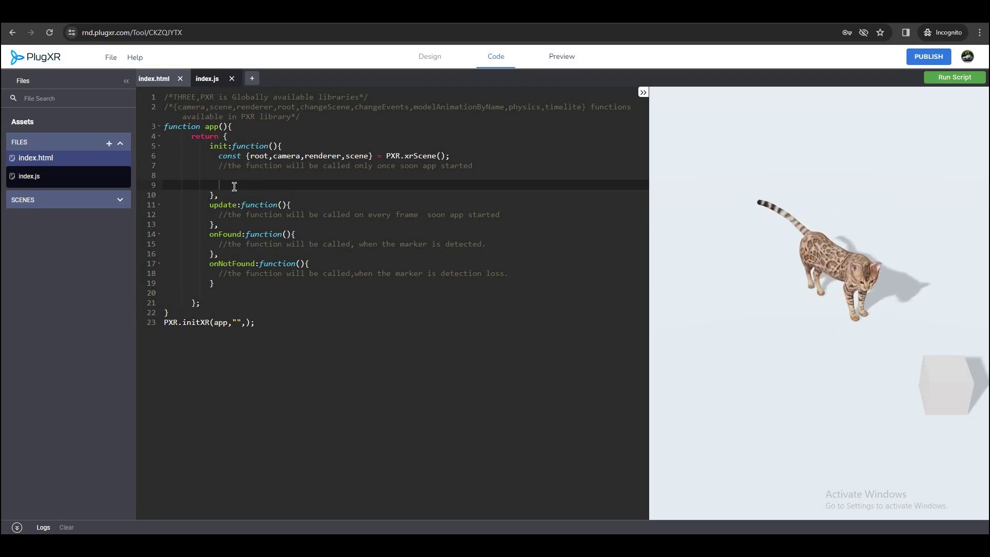
{"action": "type", "text": "d"}
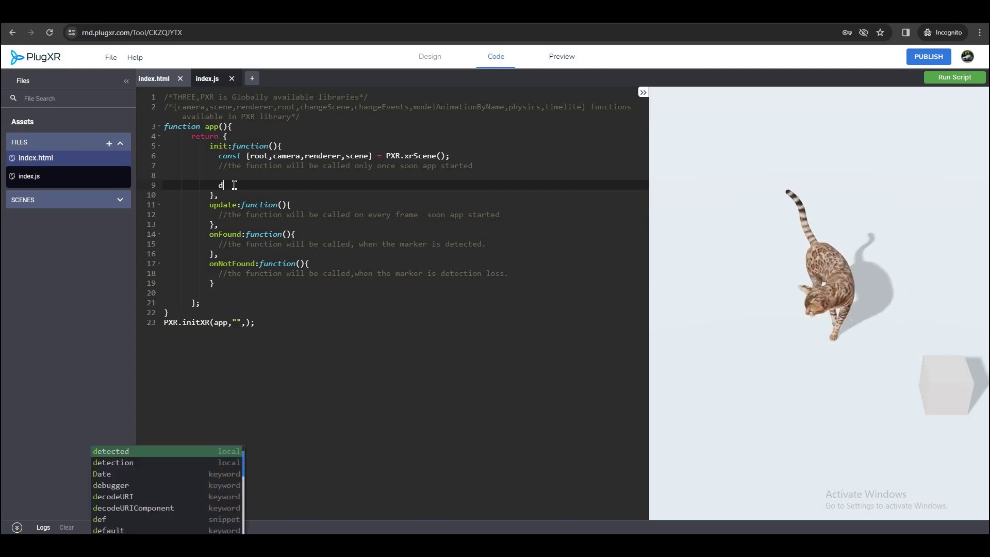
{"action": "type", "text": "oc"}
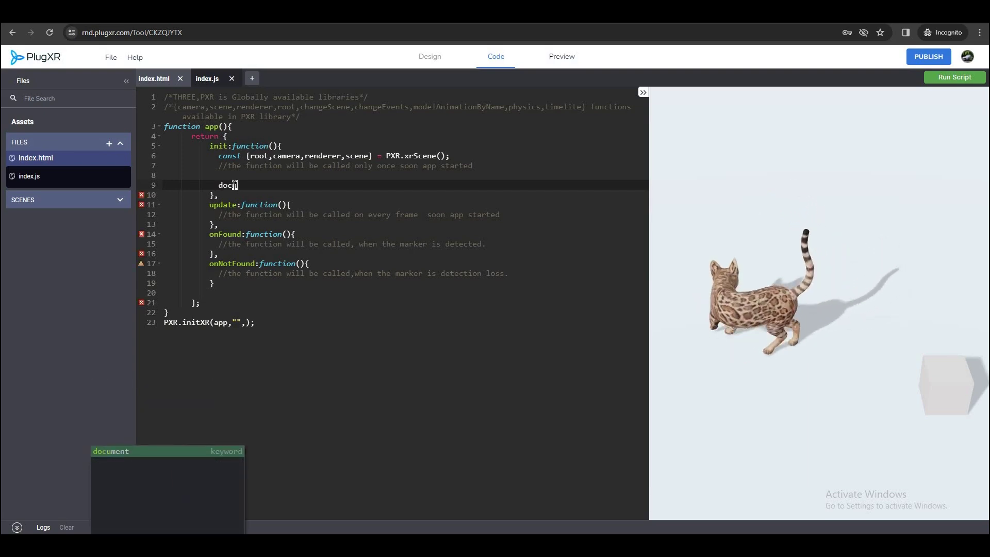
{"action": "type", "text": "ument"}
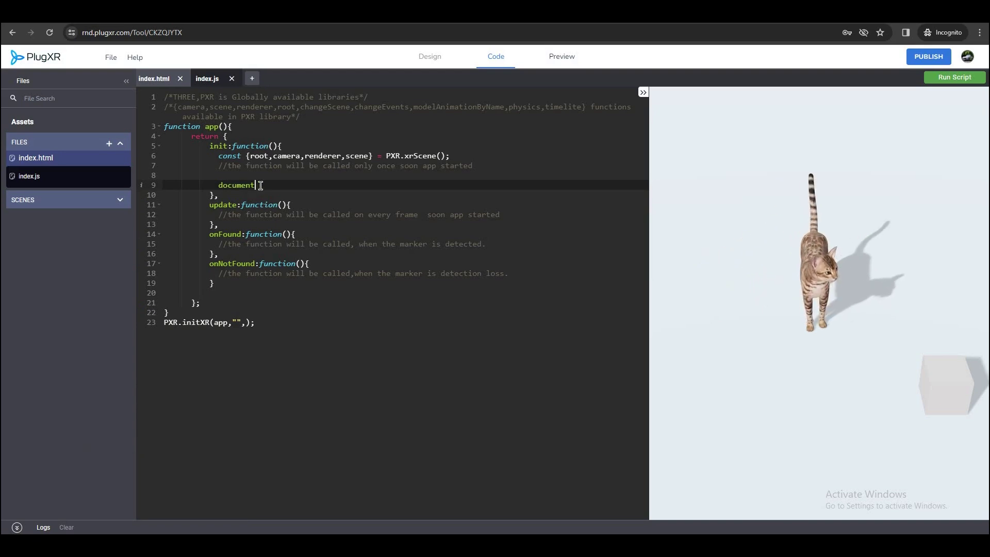
{"action": "left_click_drag", "start_coordinate": [283, 235], "coordinate": [334, 338], "text": "shift"}
{"action": "key", "text": "ctrl+v"}
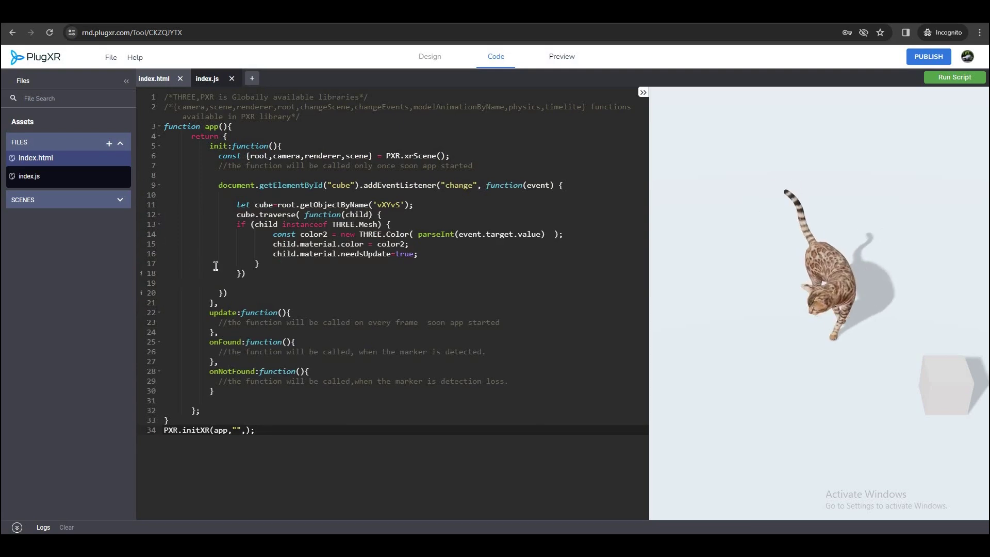
- Expand Scene1 in the code editor's scene assets and copy the Cube's object reference
{"action": "left_click", "coordinate": [23, 203]}
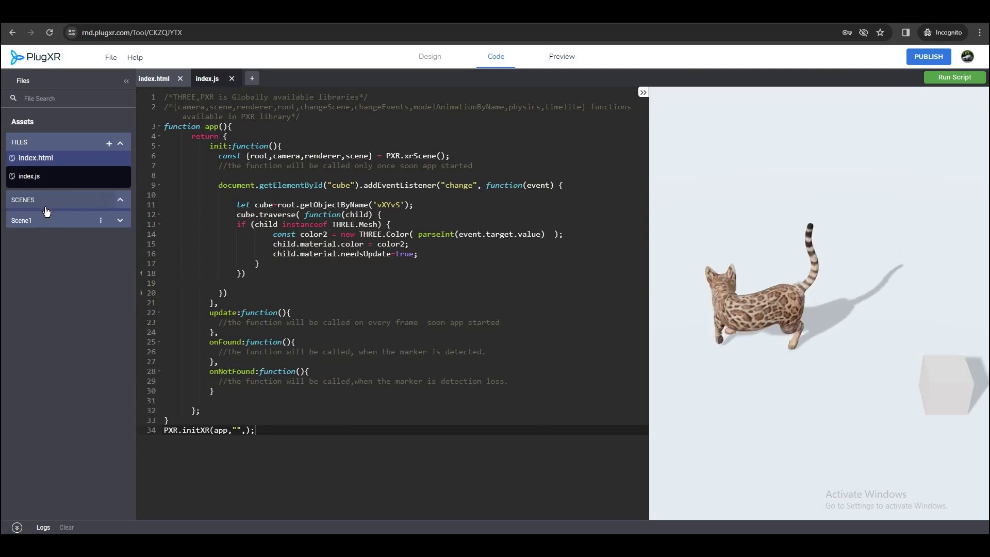
{"action": "left_click", "coordinate": [37, 225]}
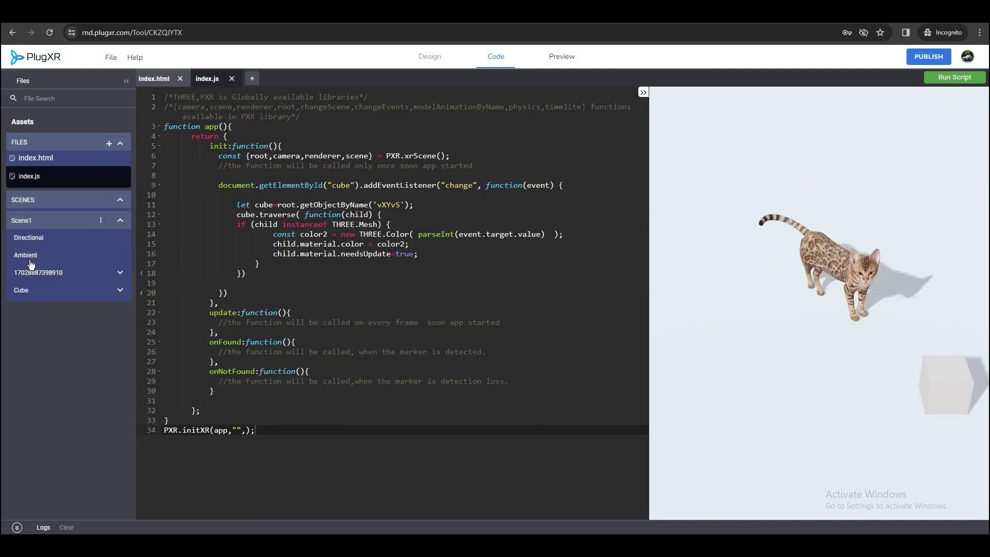
{"action": "left_click", "coordinate": [21, 291]}
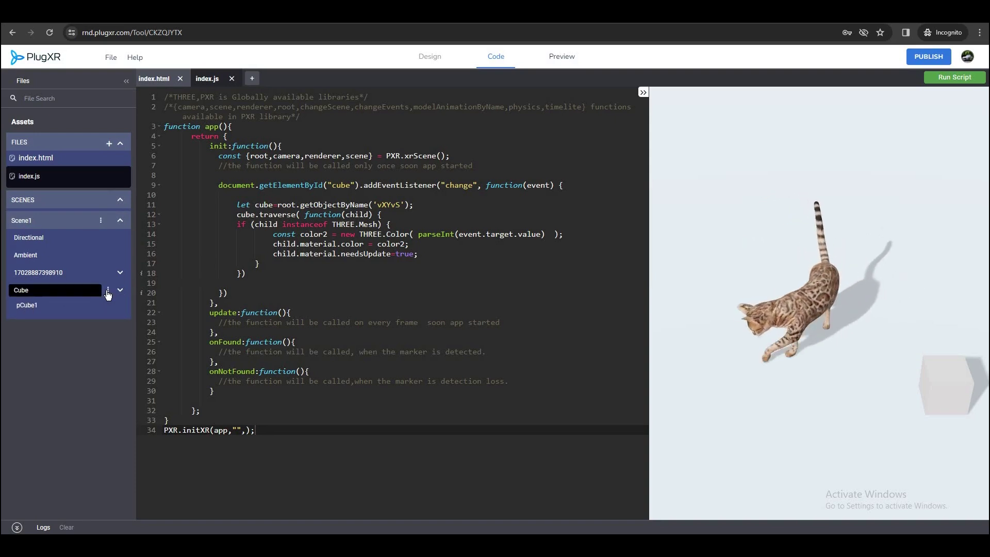
{"action": "left_click", "coordinate": [108, 291]}
{"action": "left_click", "coordinate": [104, 281]}
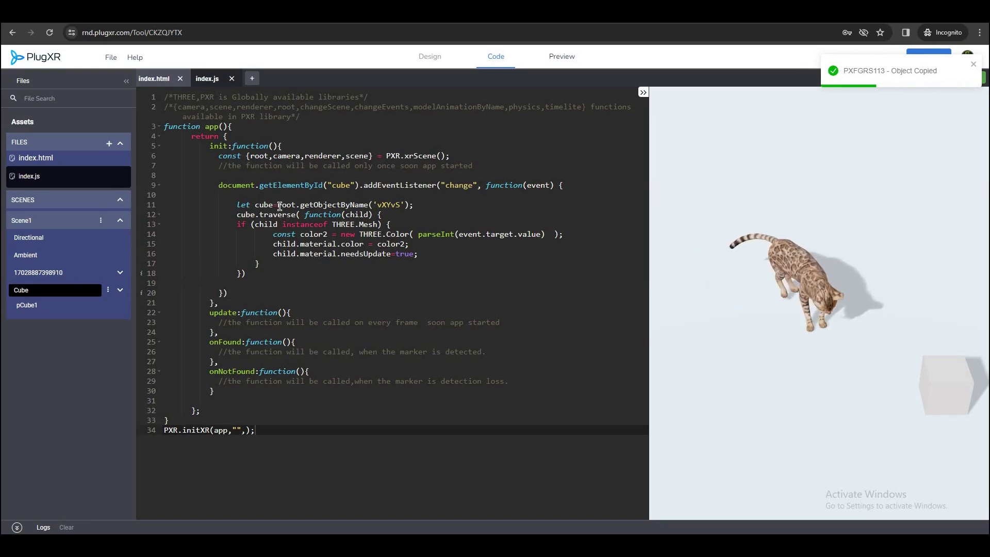
- Replace the object lookup assigned to the cube variable in index.js with the copied reference root.getObjectByName('ssk00');
{"action": "left_click_drag", "start_coordinate": [278, 207], "coordinate": [414, 206]}
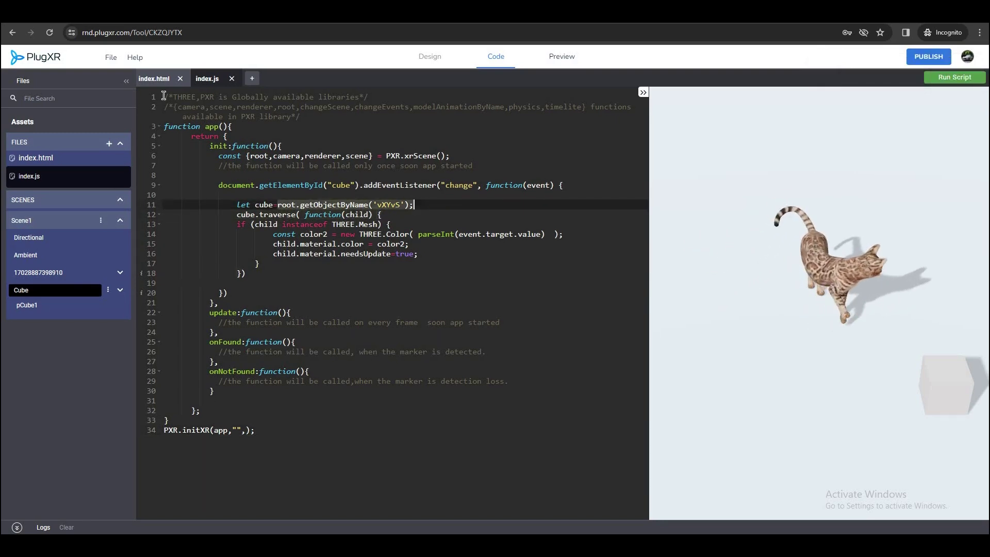
{"action": "key", "text": "ctrl+c"}
{"action": "left_click", "coordinate": [219, 303]}
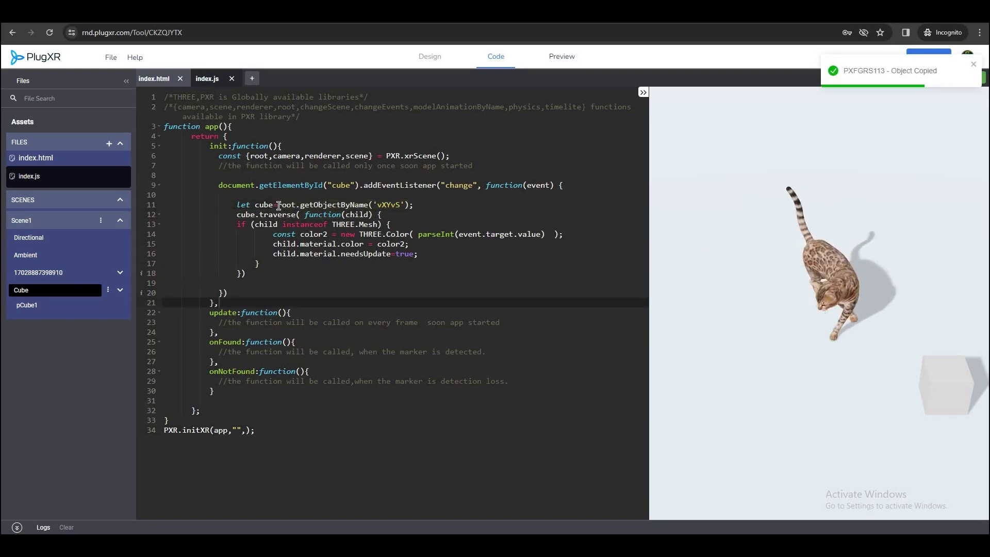
{"action": "left_click_drag", "start_coordinate": [279, 206], "coordinate": [416, 207]}
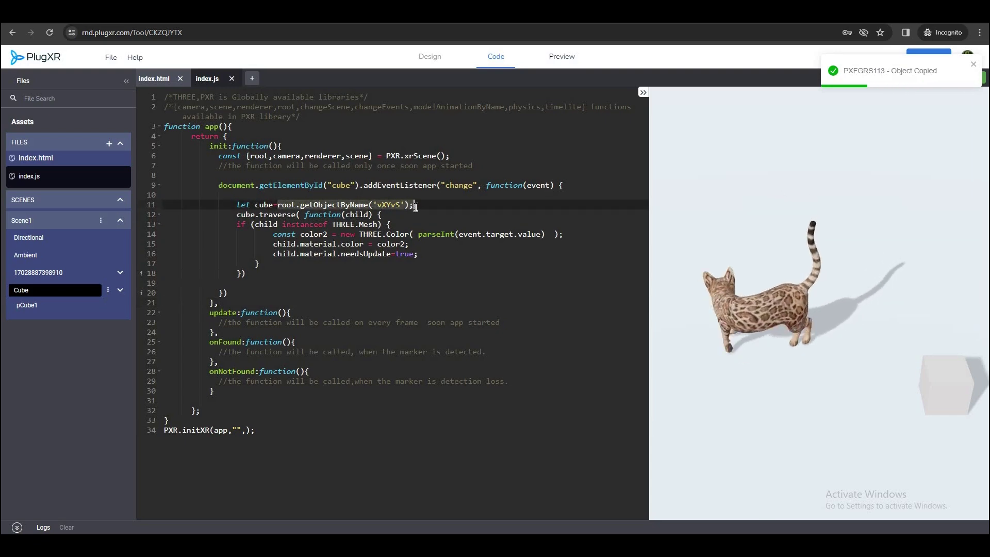
{"action": "key", "text": "ctrl+v"}
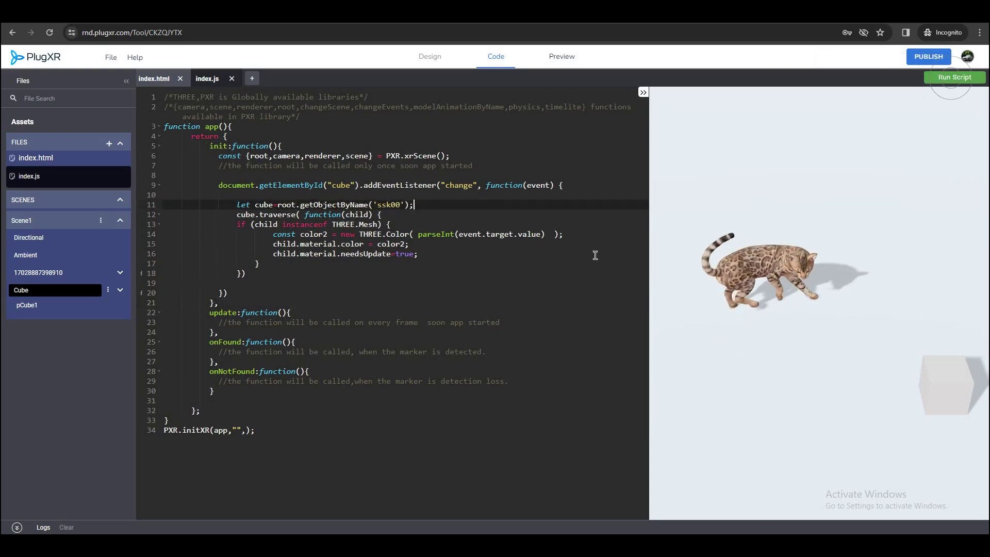
- Run the script and test the cube colour selector with Orange and blue
{"action": "left_click", "coordinate": [954, 77]}
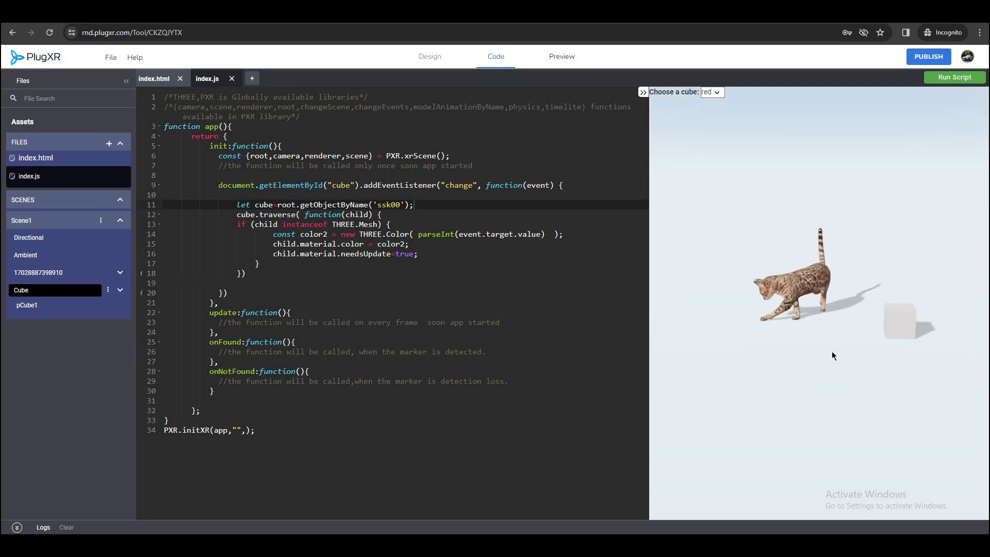
{"action": "left_click", "coordinate": [712, 92]}
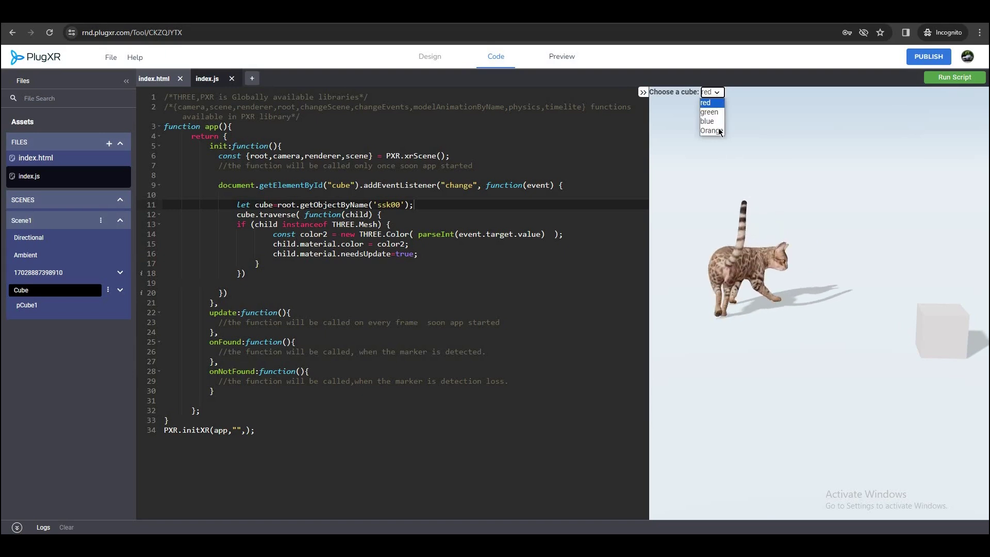
{"action": "left_click", "coordinate": [712, 131]}
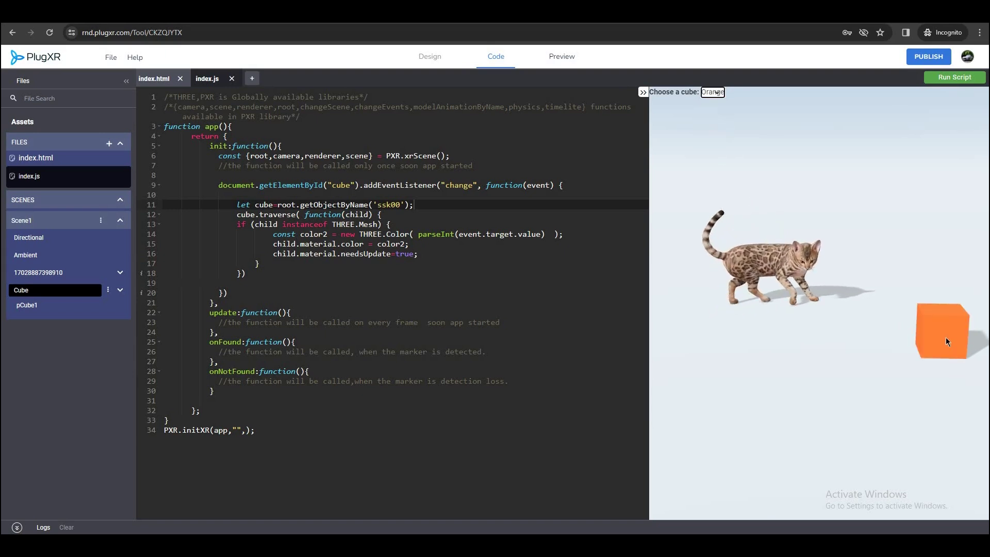
{"action": "left_click", "coordinate": [712, 92]}
{"action": "left_click", "coordinate": [708, 121]}
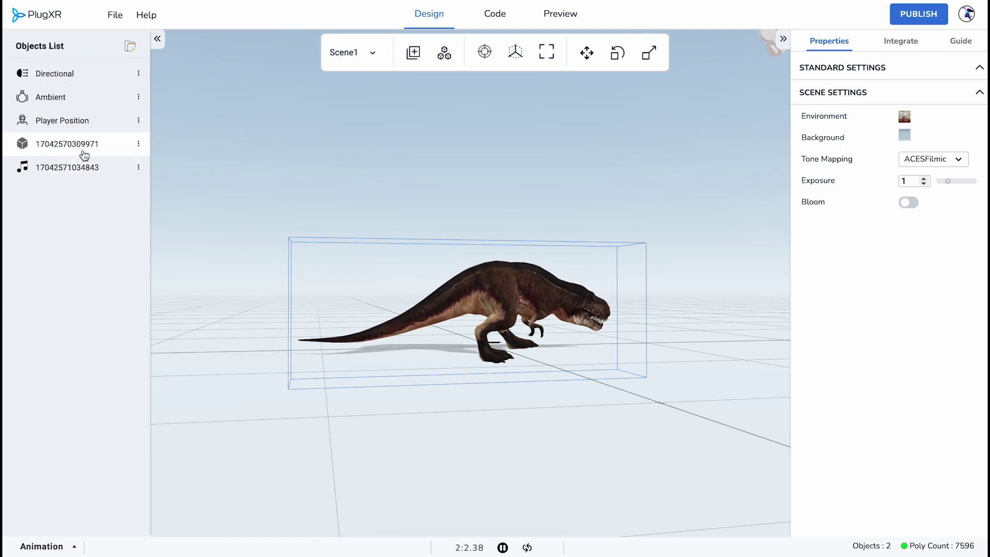
- Create a new group in the dinosaur scene's objects list
{"action": "left_click", "coordinate": [132, 48]}
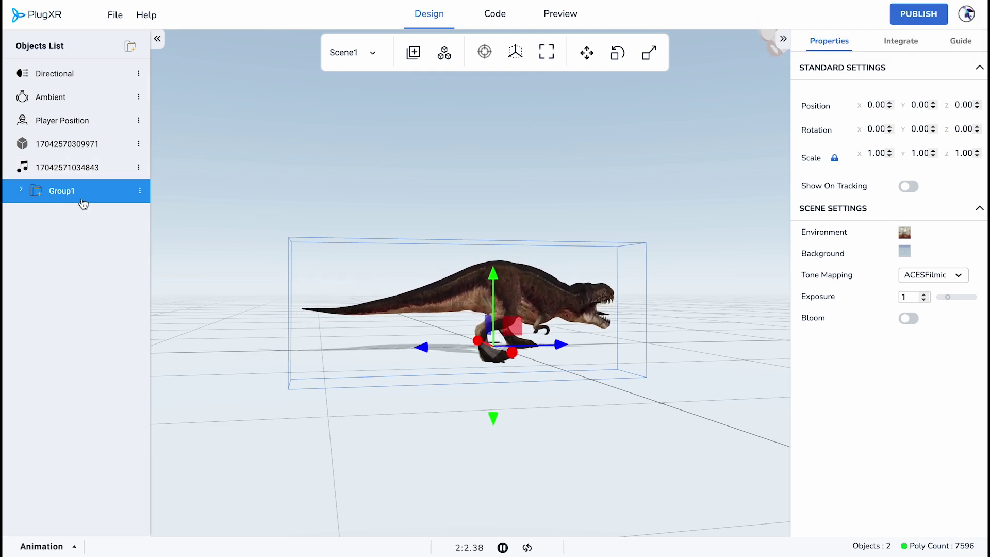
- Move the dinosaur model and the audio object into Group1
{"action": "left_click", "coordinate": [89, 173]}
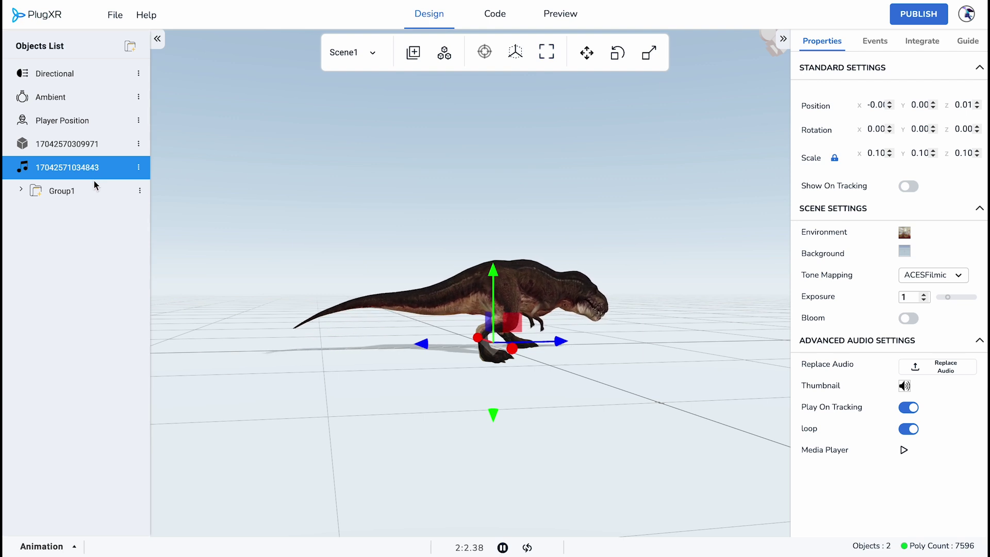
{"action": "left_click_drag", "start_coordinate": [109, 142], "coordinate": [108, 191]}
{"action": "left_click_drag", "start_coordinate": [113, 143], "coordinate": [108, 191]}
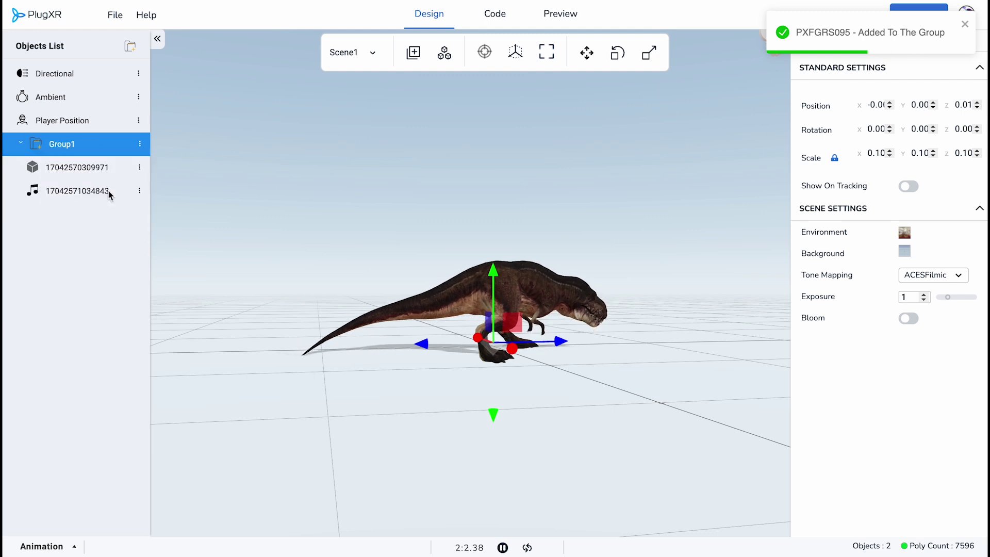
- Review the dinosaur model's object options and its Events, Integrate and Guide information
{"action": "left_click", "coordinate": [140, 168]}
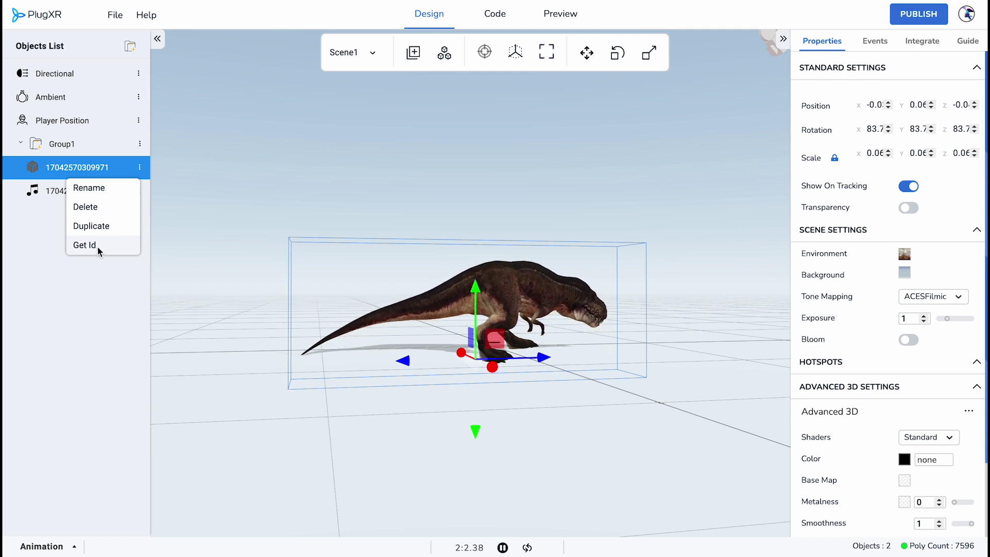
{"action": "left_click", "coordinate": [68, 277]}
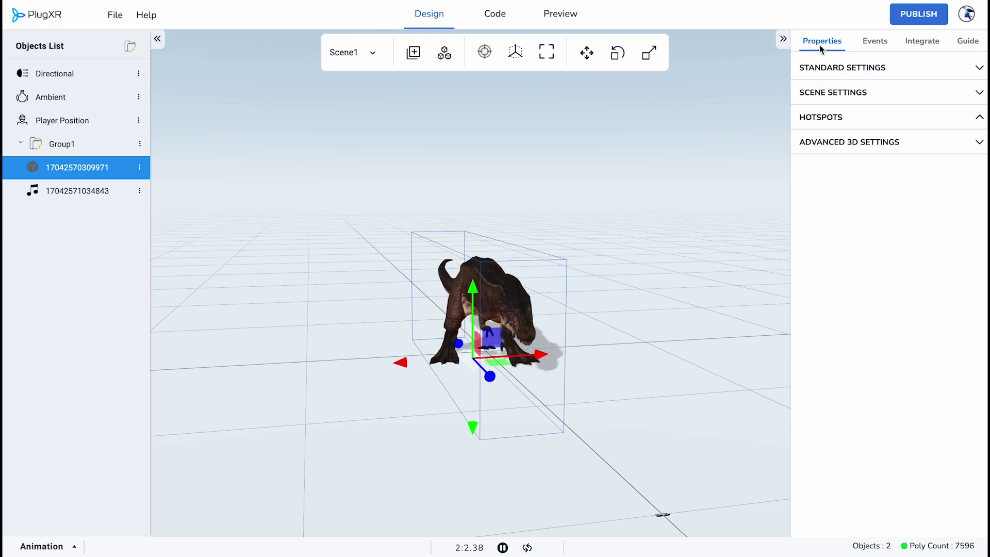
{"action": "left_click", "coordinate": [875, 41]}
{"action": "left_click", "coordinate": [922, 41]}
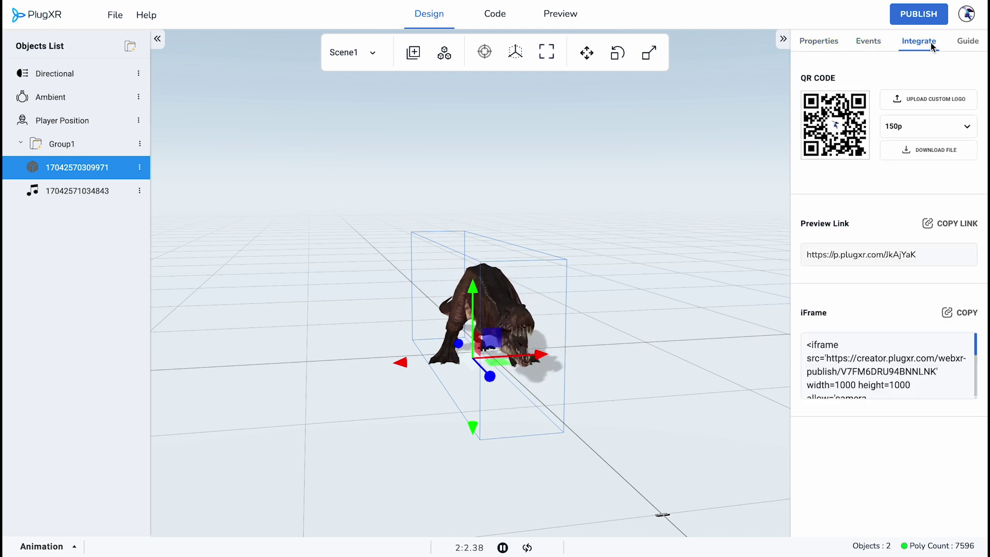
{"action": "left_click", "coordinate": [972, 42]}
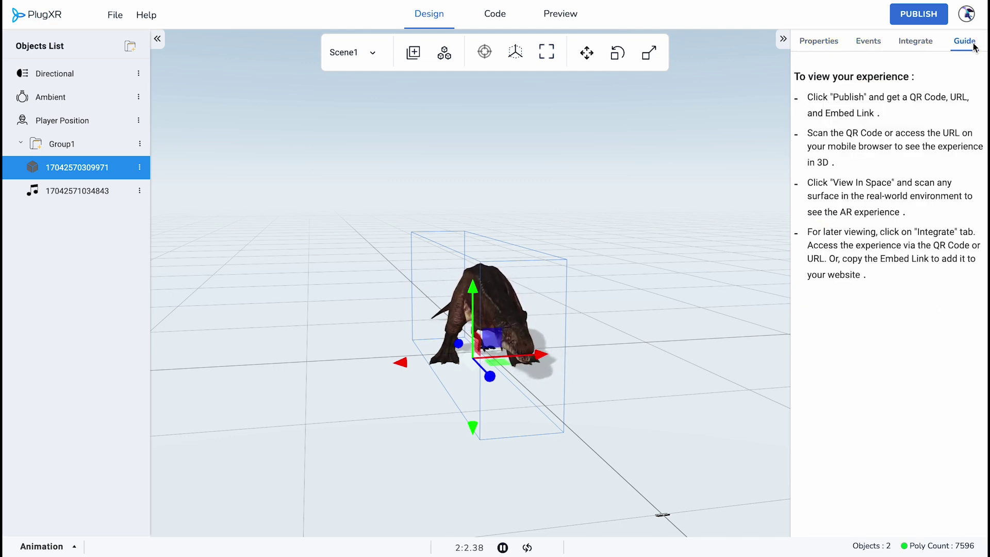
{"action": "left_click", "coordinate": [826, 44]}
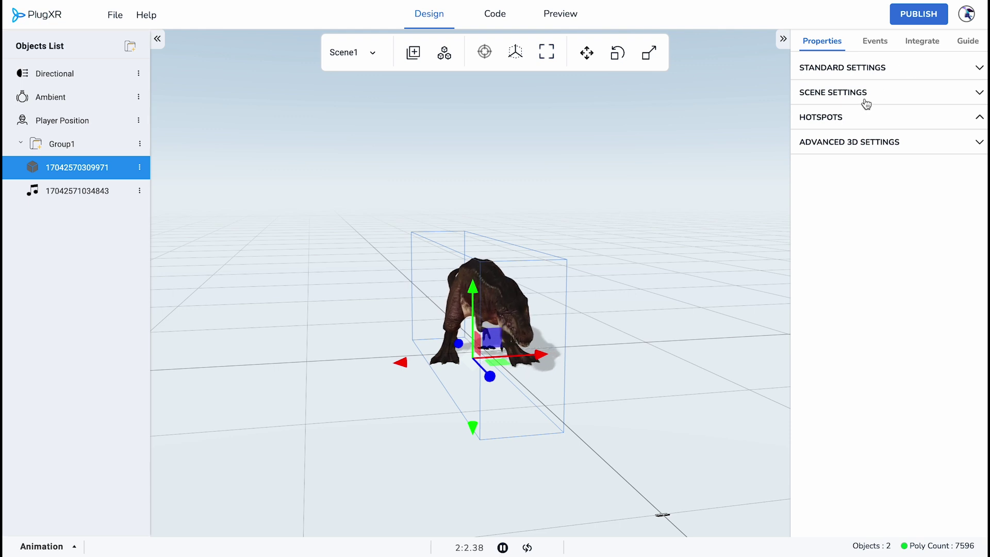
- Expand the dinosaur's standard settings and try Show On Tracking turned off, restoring it to on
{"action": "left_click", "coordinate": [977, 66]}
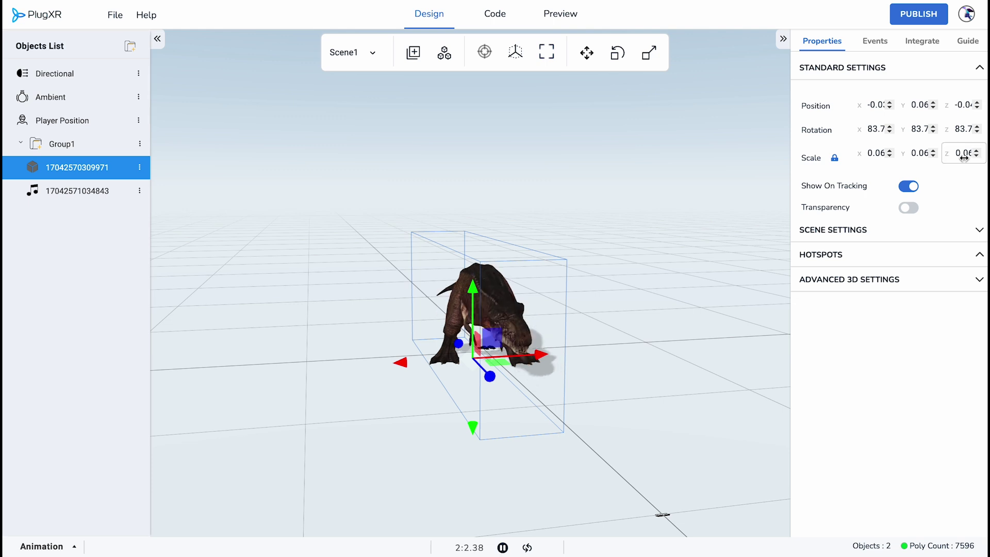
{"action": "left_click", "coordinate": [835, 159]}
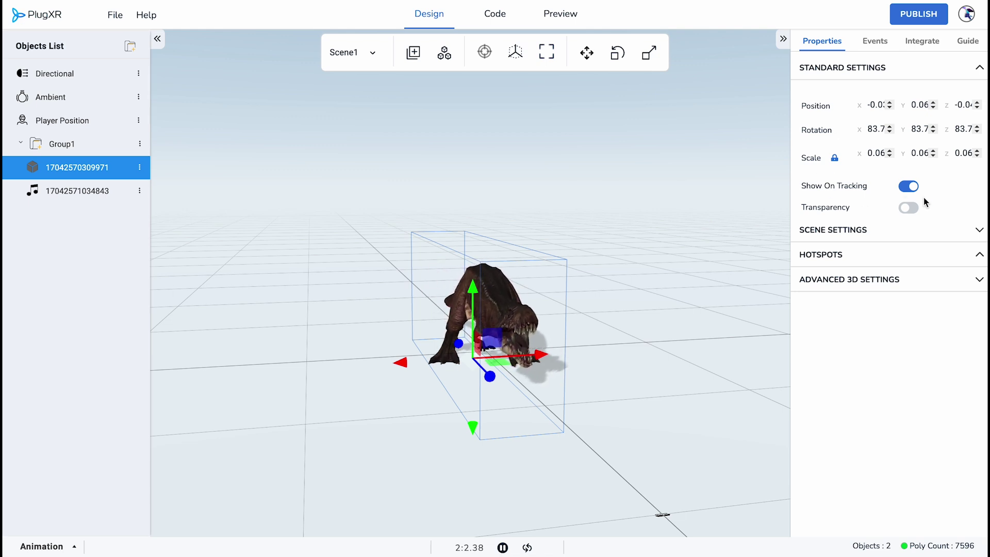
{"action": "left_click", "coordinate": [909, 186]}
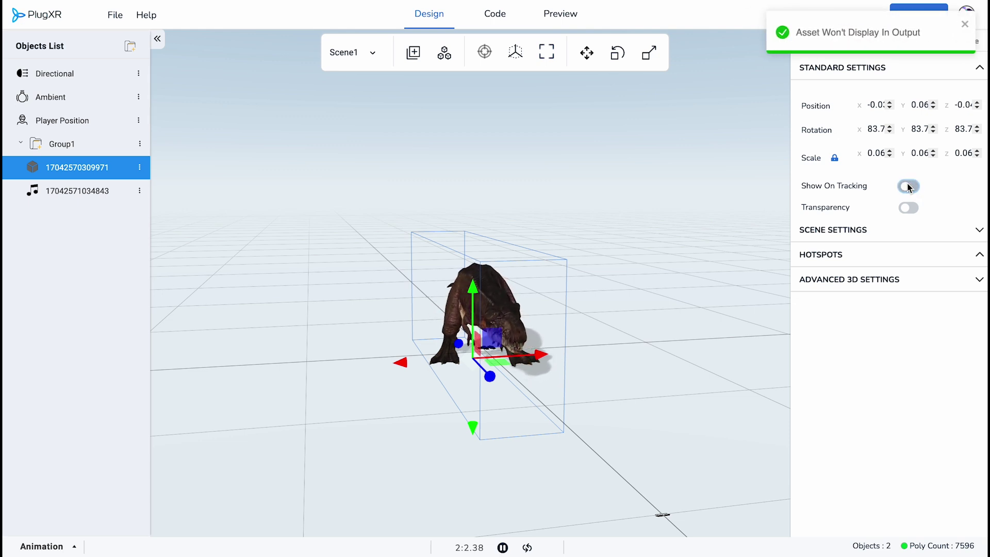
{"action": "left_click", "coordinate": [909, 186]}
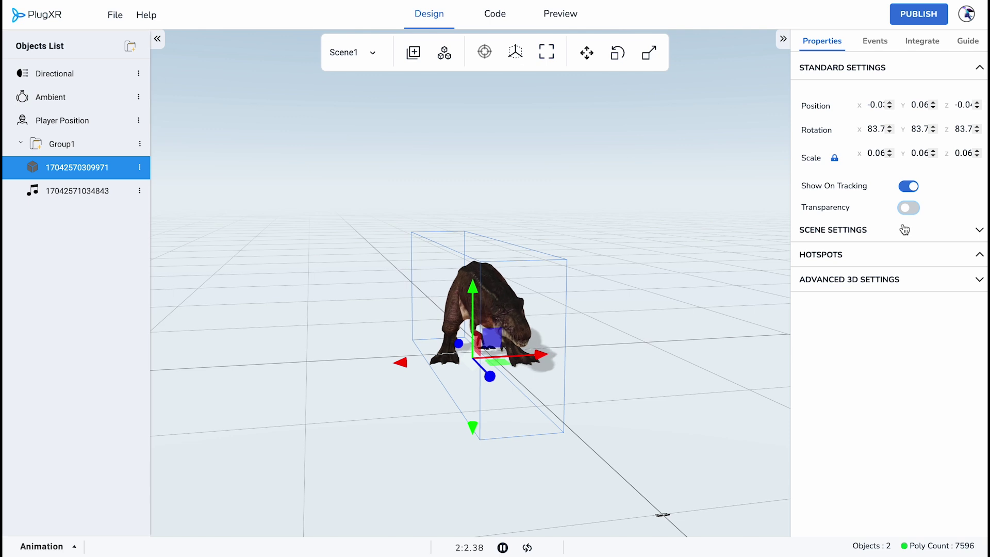
- Try the Custom, Linear and Reinhard tone mappings on the scene and return it to ACESFilmic
{"action": "left_click", "coordinate": [979, 231]}
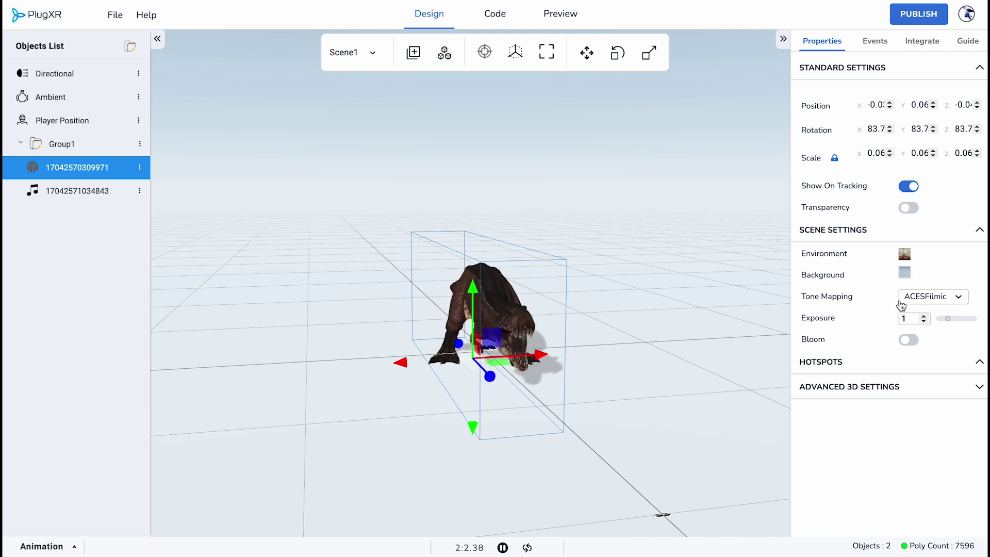
{"action": "left_click", "coordinate": [921, 302]}
{"action": "left_click", "coordinate": [923, 311]}
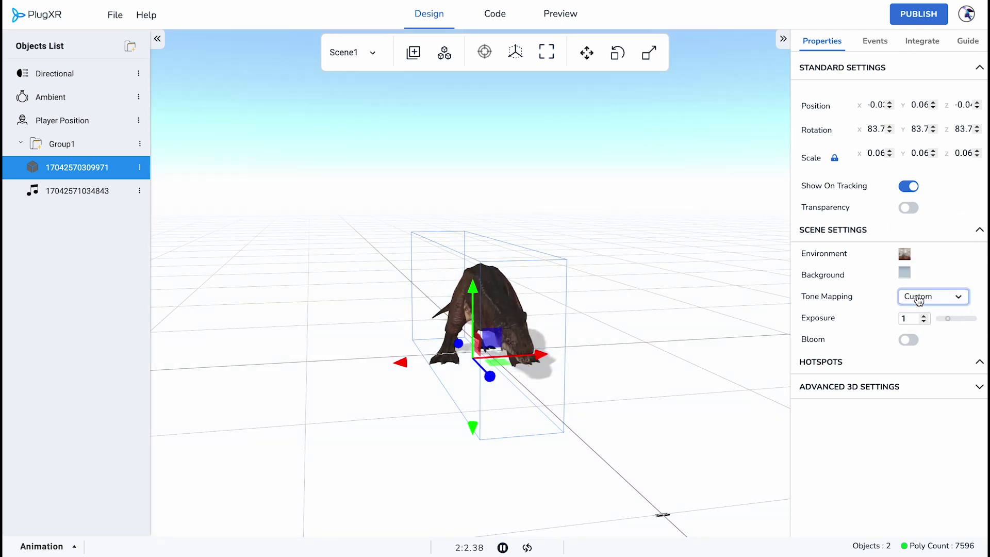
{"action": "left_click", "coordinate": [925, 297]}
{"action": "left_click", "coordinate": [921, 238]}
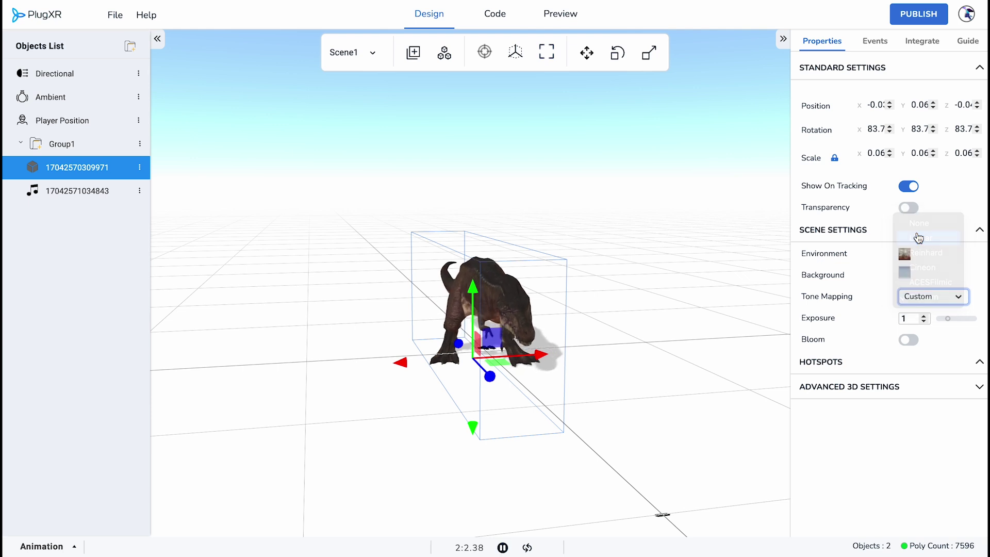
{"action": "left_click", "coordinate": [927, 298]}
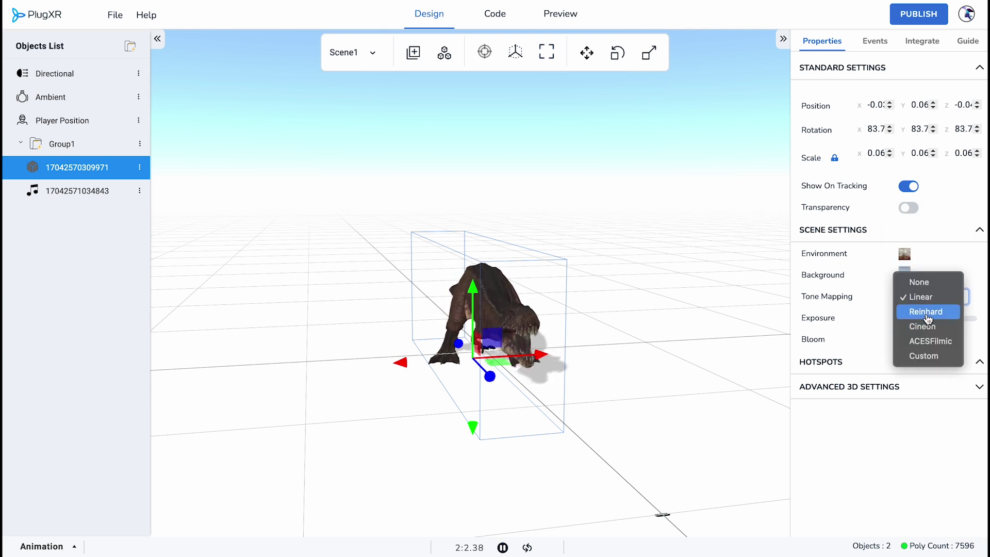
{"action": "left_click", "coordinate": [927, 312]}
{"action": "left_click", "coordinate": [931, 303]}
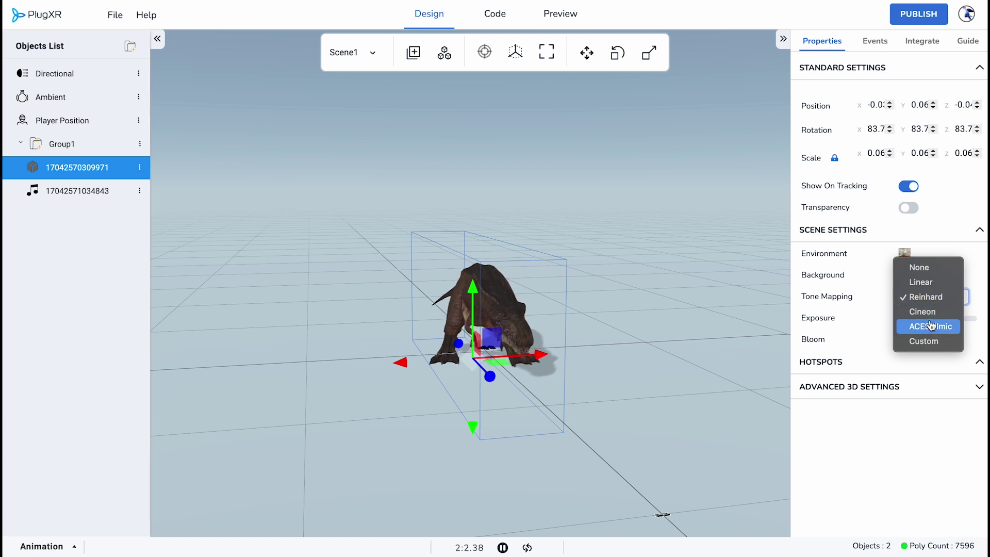
{"action": "left_click", "coordinate": [930, 323]}
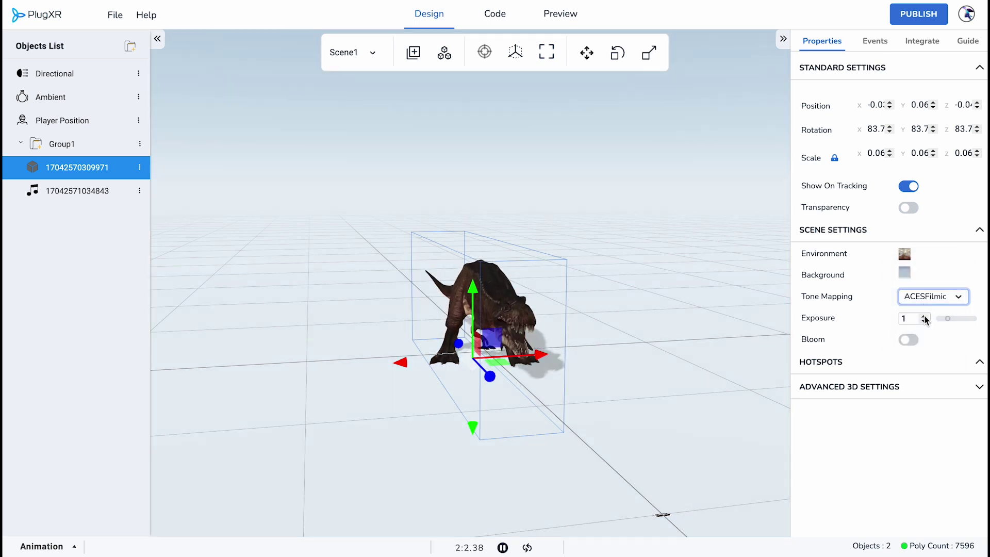
- Try a scene exposure of 10, and settle on an exposure of 0.4
{"action": "left_click", "coordinate": [906, 317]}
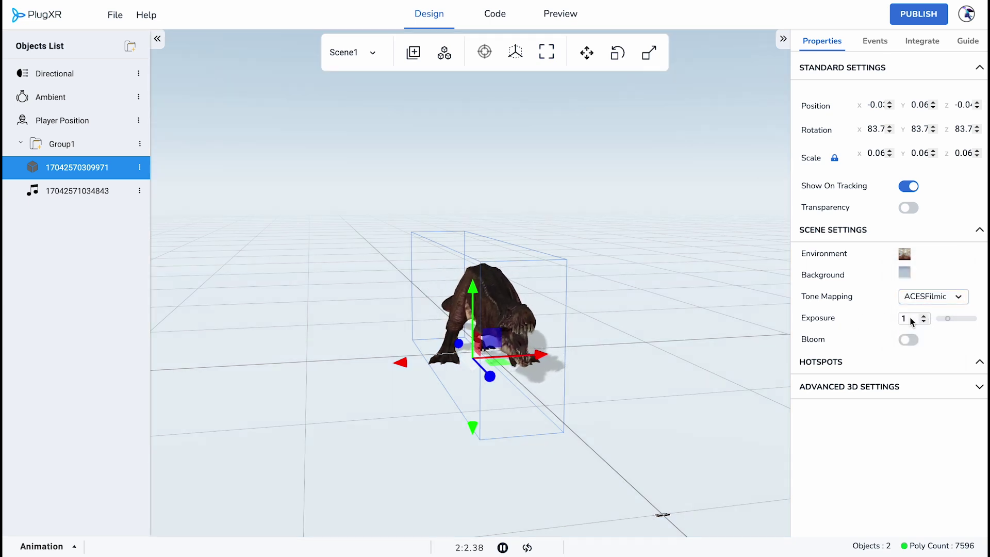
{"action": "type", "text": "0"}
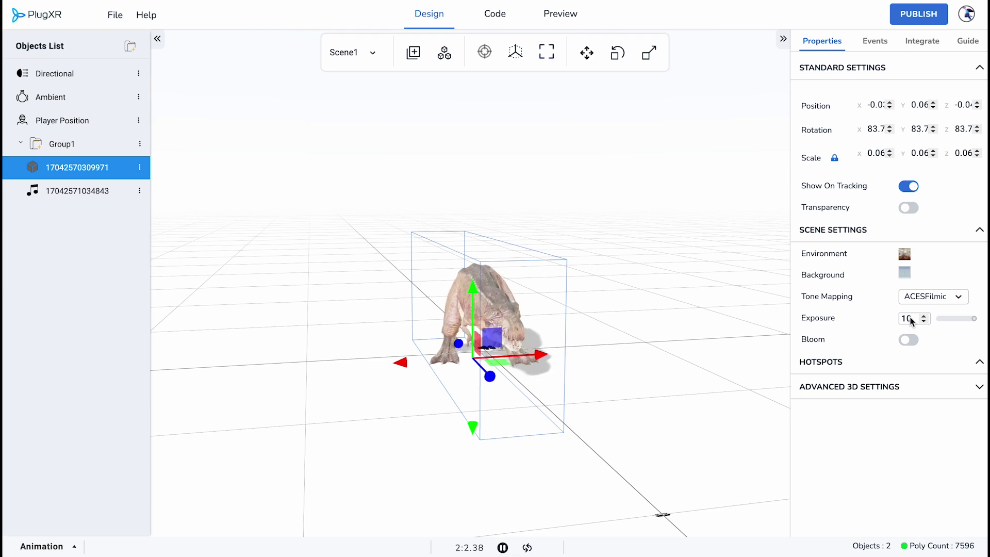
{"action": "key", "text": "BackSpace"}
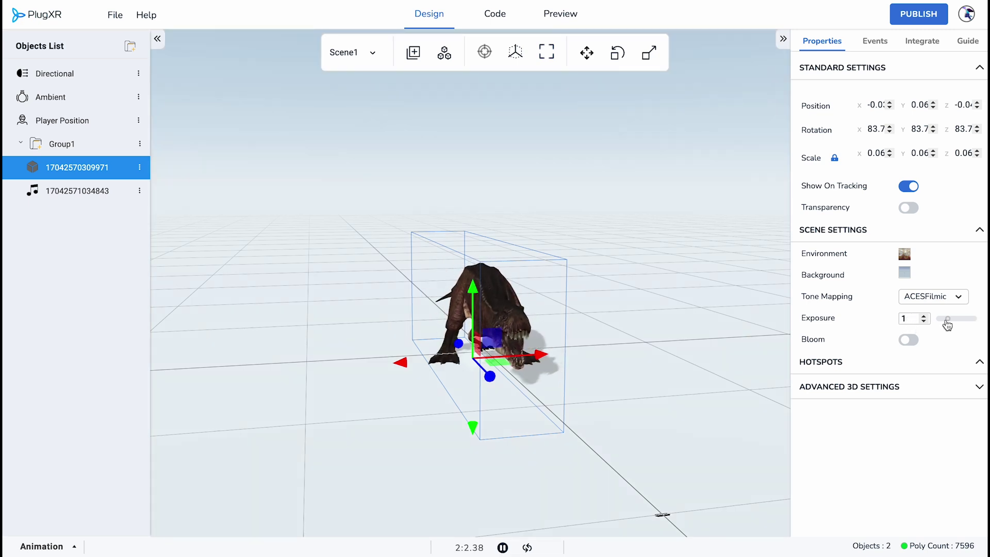
{"action": "mouse_move", "coordinate": [948, 324]}
{"action": "left_mouse_down"}
{"action": "mouse_move", "coordinate": [968, 324]}
{"action": "mouse_move", "coordinate": [922, 326]}
{"action": "mouse_move", "coordinate": [943, 323]}
{"action": "left_mouse_up"}
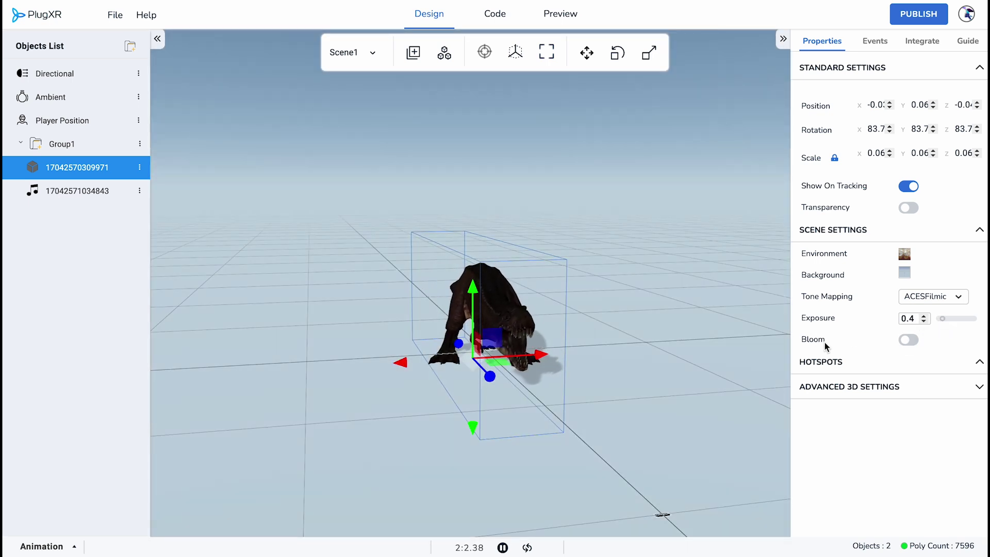
- Try the Bloom effect on the scene and turn it back off
{"action": "left_click", "coordinate": [908, 339]}
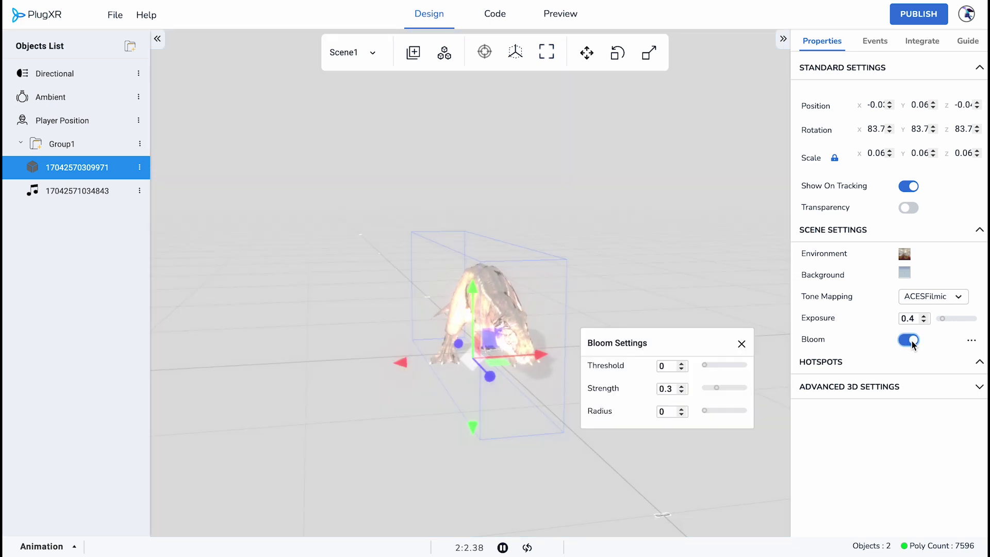
{"action": "left_click", "coordinate": [910, 340]}
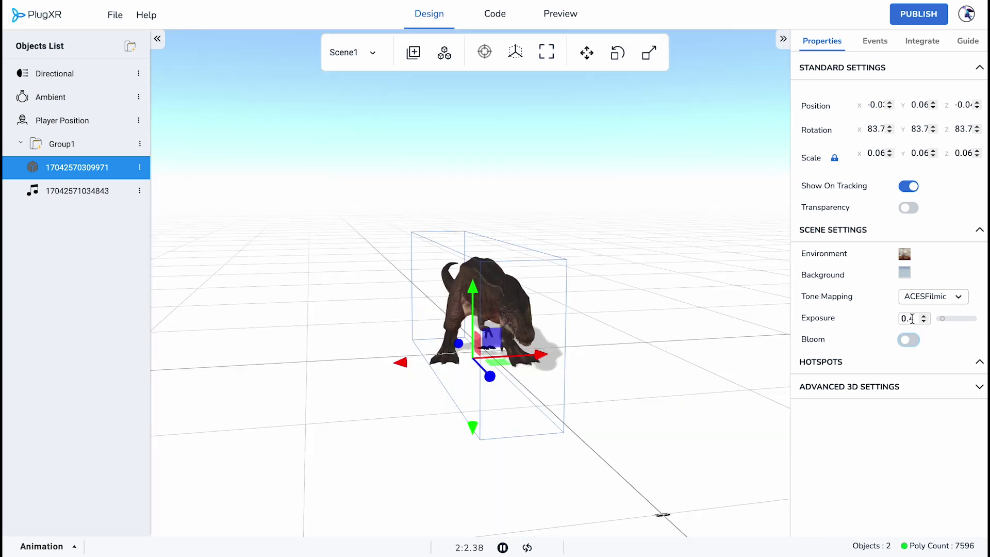
{"action": "scroll", "coordinate": [914, 359], "scroll_direction": "down", "scroll_amount": 1}
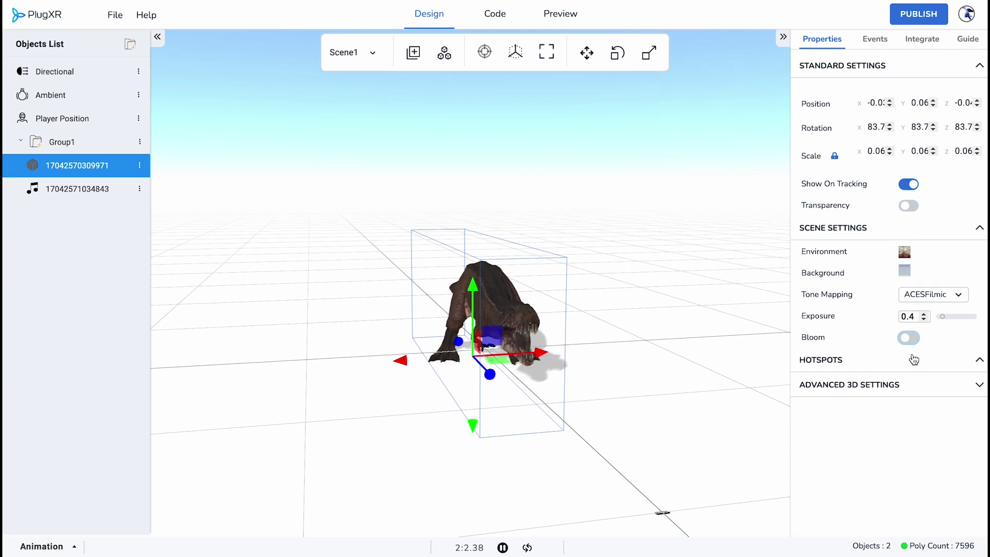
{"action": "scroll", "coordinate": [915, 360], "scroll_direction": "up", "scroll_amount": 1}
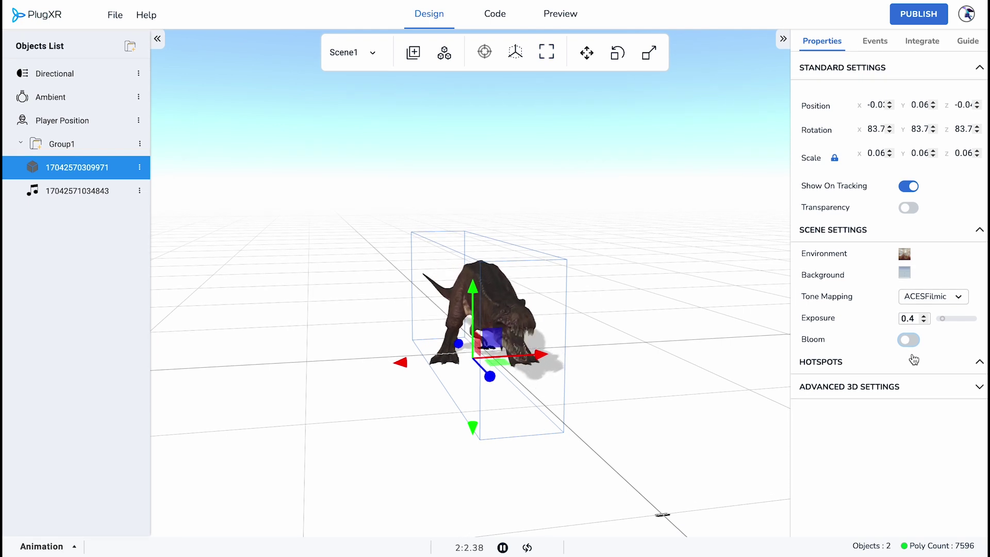
- Expand the dinosaur's advanced 3D settings, try the Toon shader and return it to Standard
{"action": "left_click", "coordinate": [917, 387]}
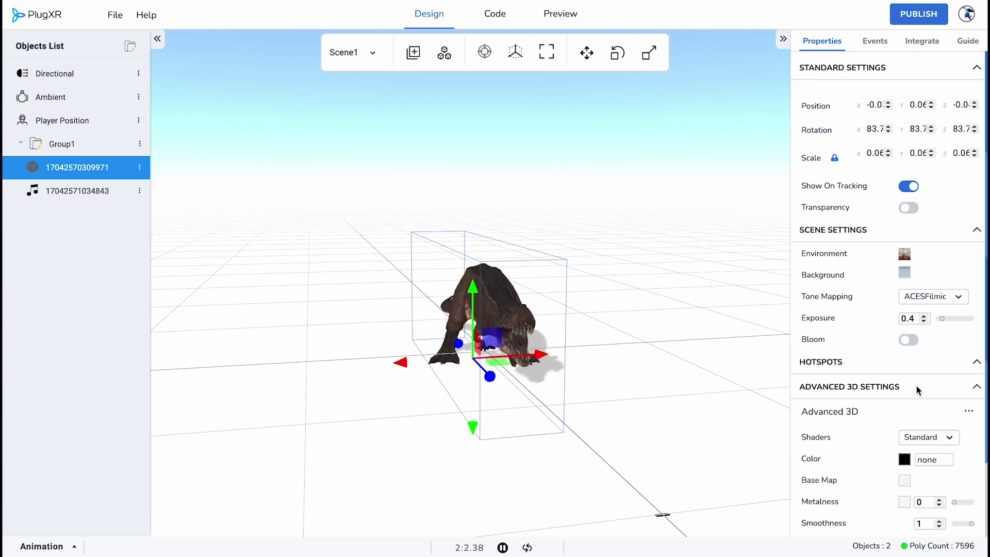
{"action": "left_click_drag", "start_coordinate": [646, 363], "coordinate": [677, 355]}
{"action": "scroll", "coordinate": [875, 422], "scroll_direction": "down", "scroll_amount": 3}
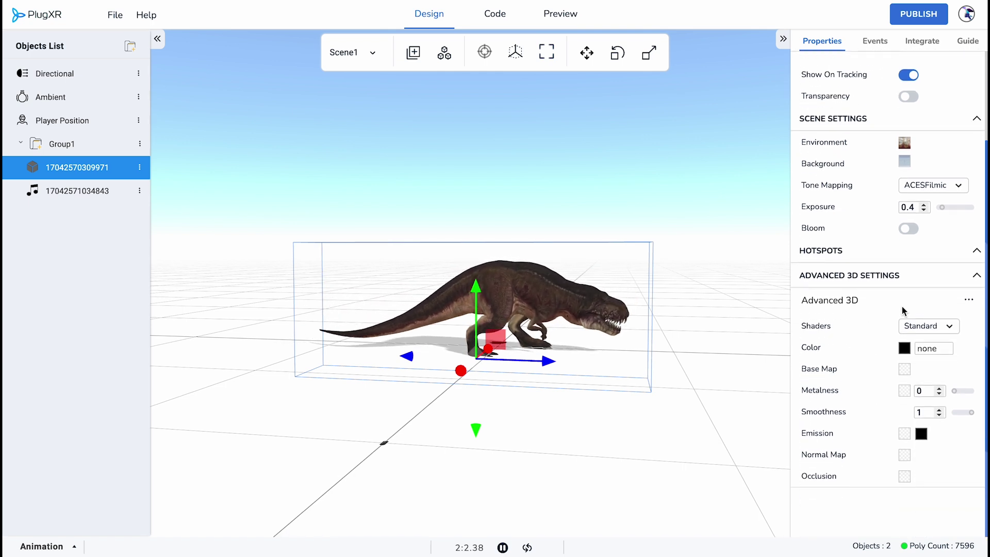
{"action": "left_click", "coordinate": [827, 326]}
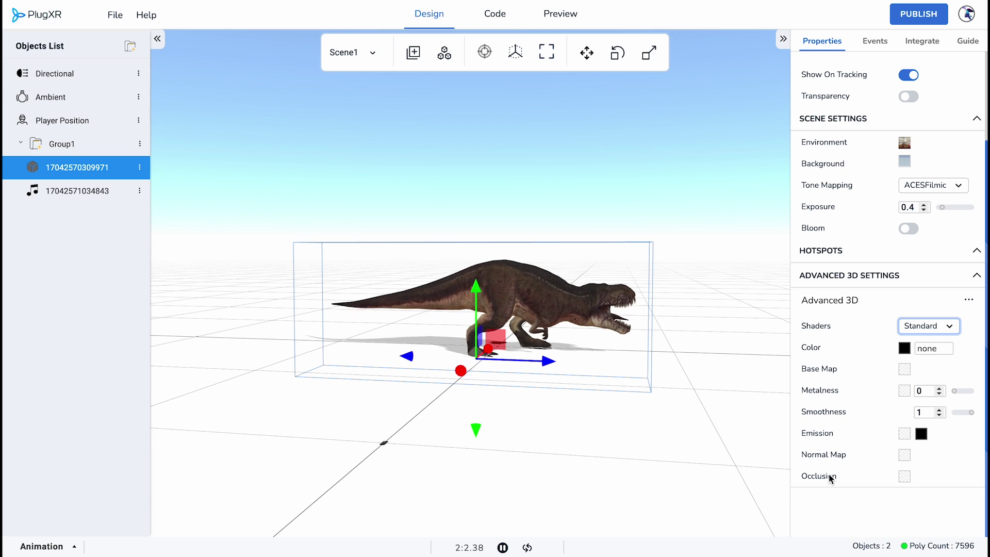
{"action": "left_click", "coordinate": [926, 328]}
{"action": "left_click", "coordinate": [926, 341]}
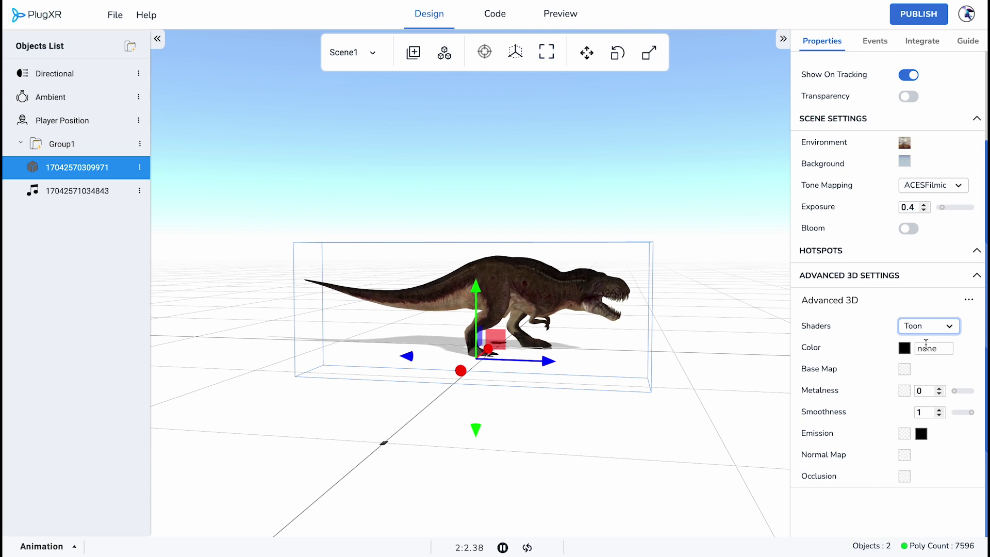
{"action": "left_click", "coordinate": [927, 328]}
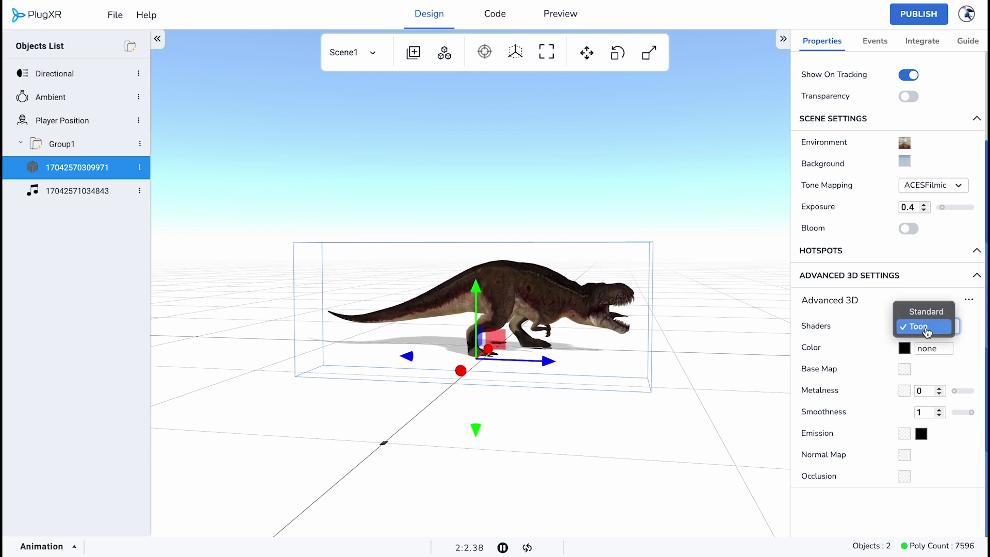
{"action": "key", "text": "Escape"}
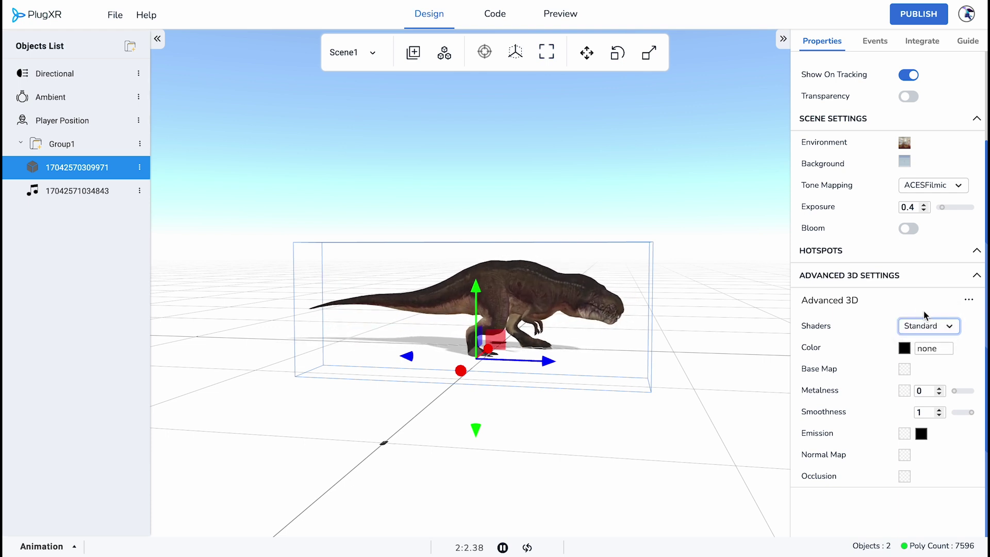
- Set the dinosaur material's color to a pale mauve and look at its base map texture upload option
{"action": "left_click", "coordinate": [909, 350]}
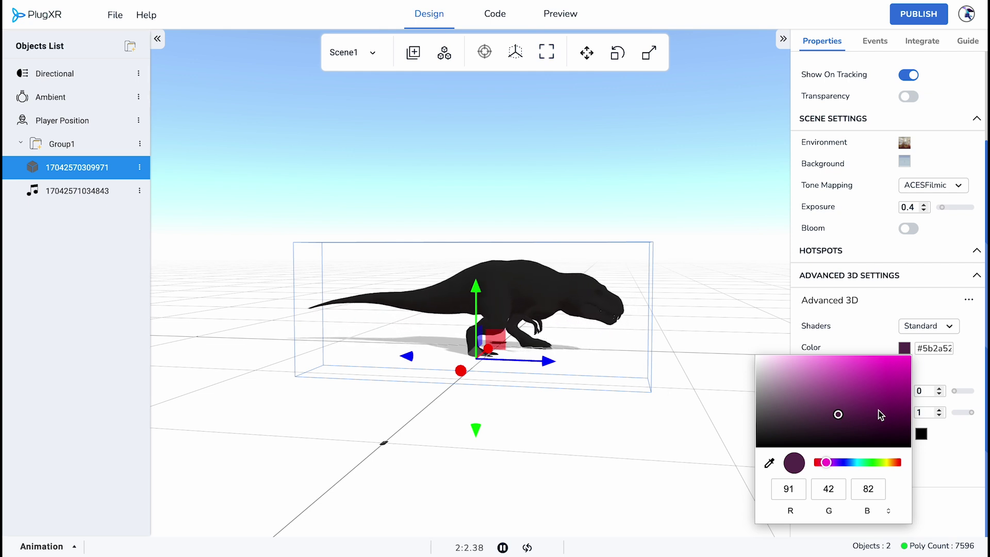
{"action": "left_click_drag", "start_coordinate": [840, 413], "coordinate": [763, 370]}
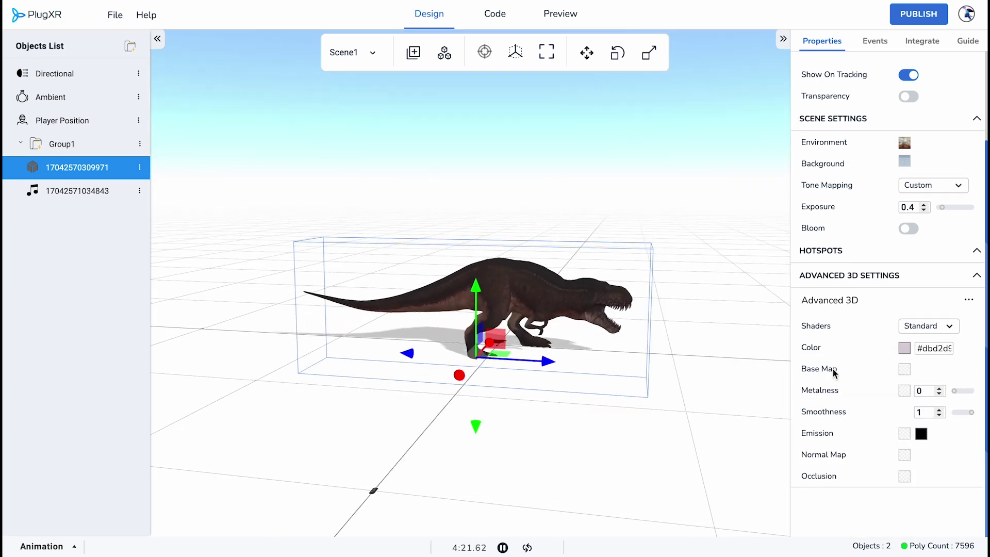
{"action": "left_click", "coordinate": [904, 368]}
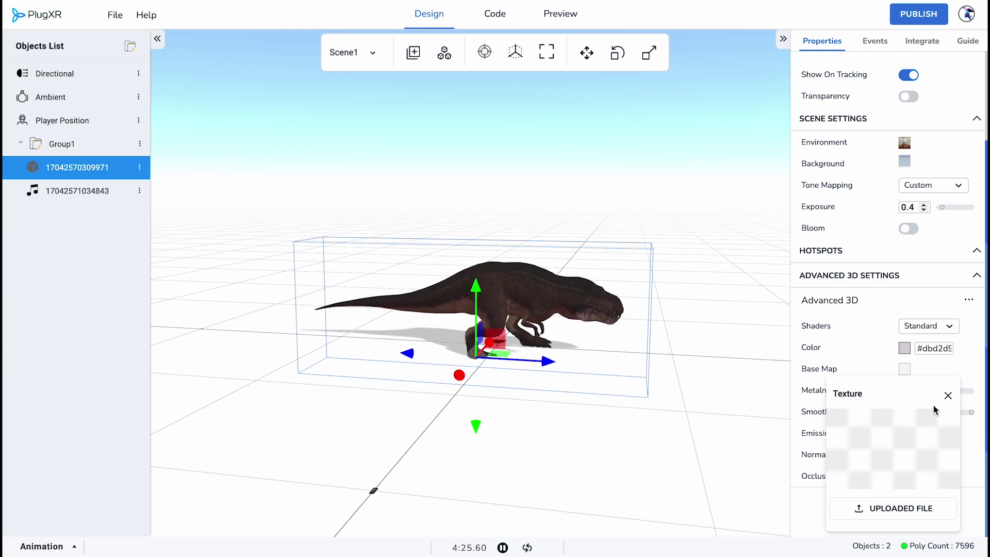
{"action": "left_click", "coordinate": [949, 396]}
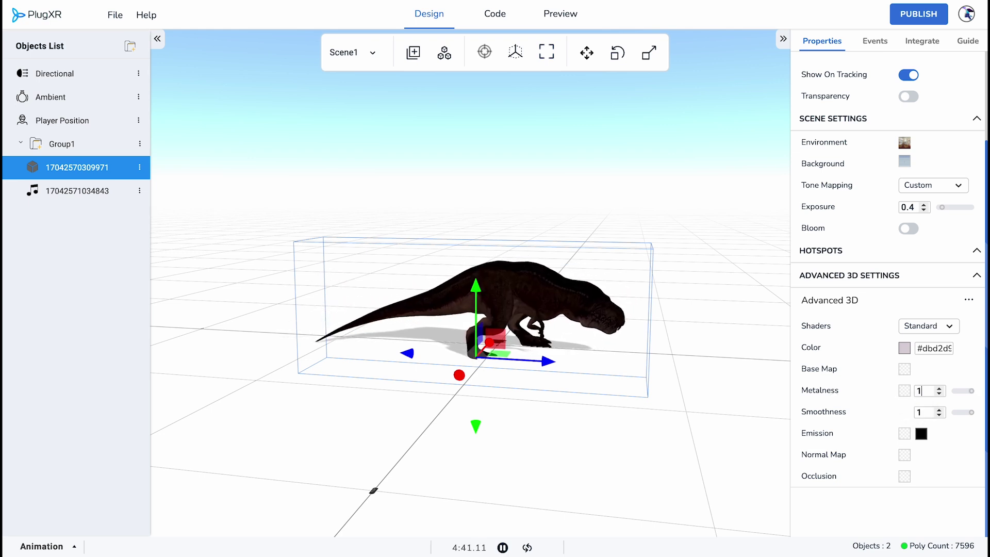
- Set the dinosaur material's metalness to 0, and try a smoothness of 0 before returning it to 1
{"action": "left_click", "coordinate": [964, 392]}
{"action": "left_click_drag", "start_coordinate": [964, 392], "coordinate": [868, 412]}
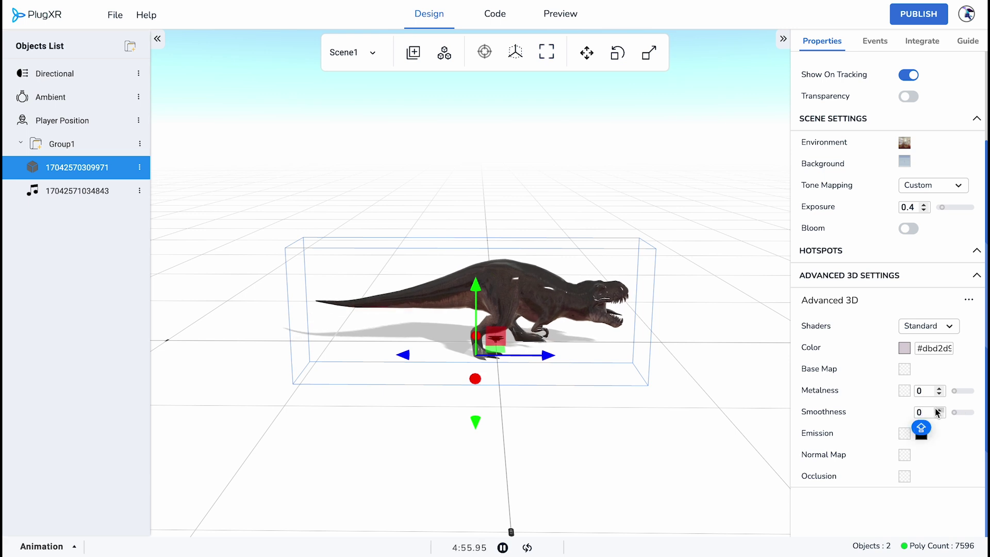
{"action": "left_click", "coordinate": [956, 415]}
{"action": "left_click_drag", "start_coordinate": [955, 415], "coordinate": [973, 414]}
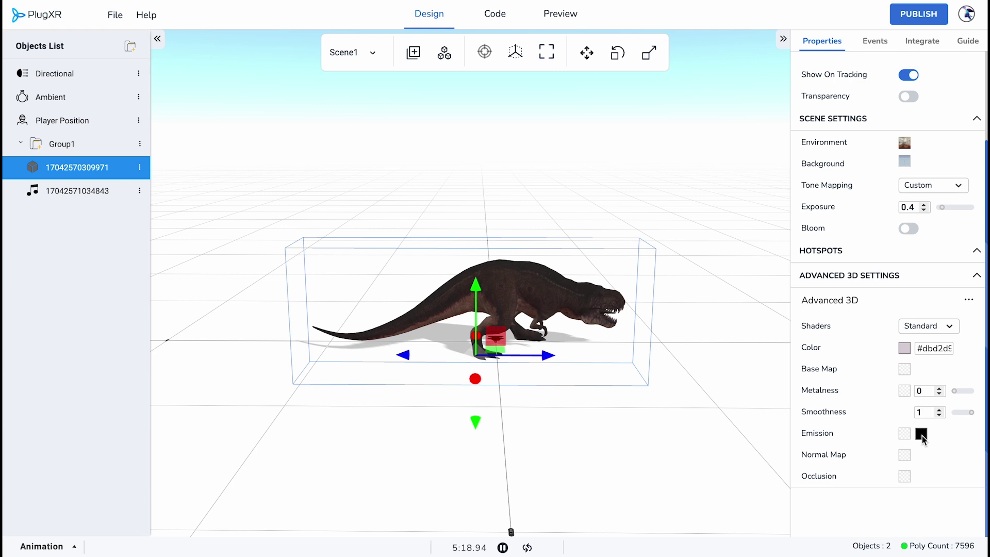
- Look at the texture upload options for the dinosaur material's normal map and occlusion
{"action": "left_click", "coordinate": [905, 456]}
{"action": "left_click", "coordinate": [948, 313]}
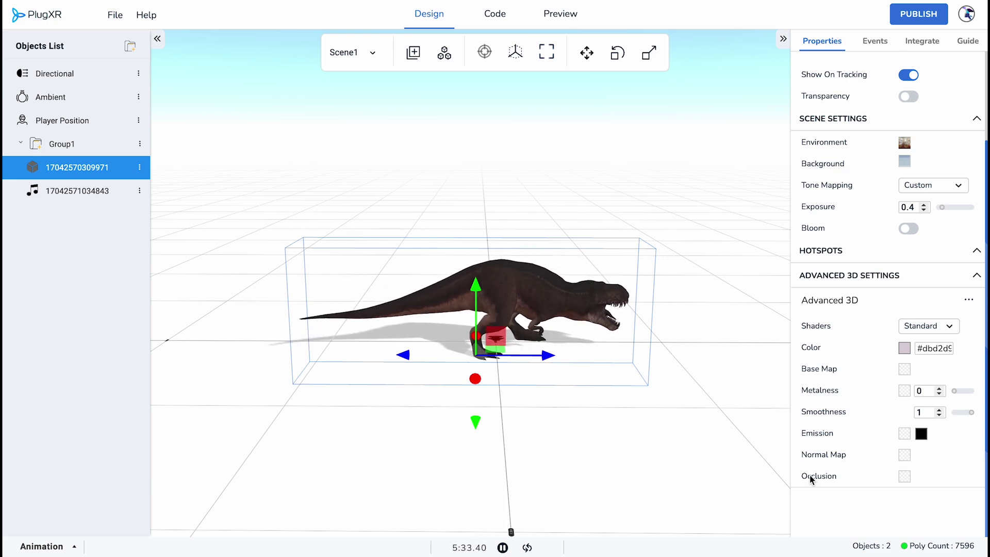
{"action": "left_click", "coordinate": [905, 477]}
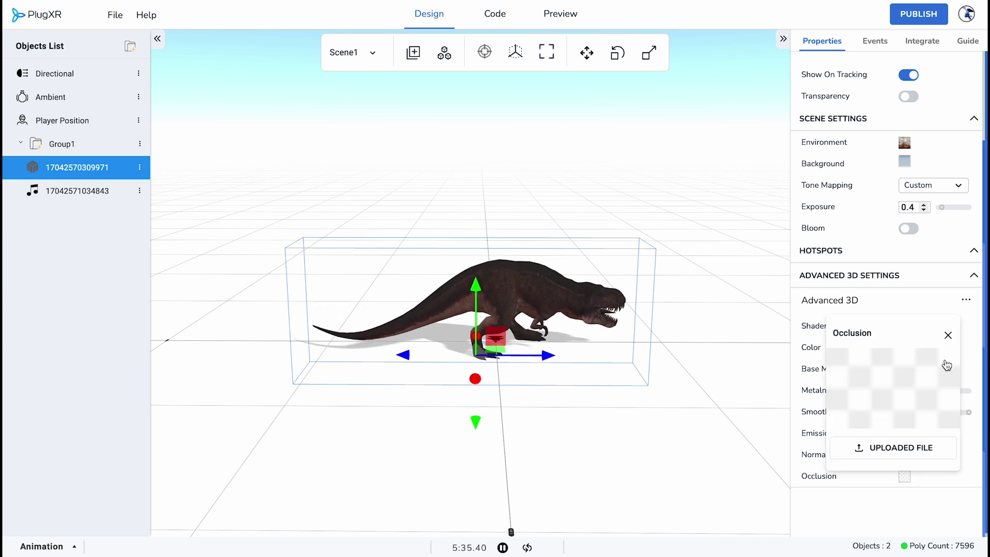
{"action": "left_click", "coordinate": [949, 334]}
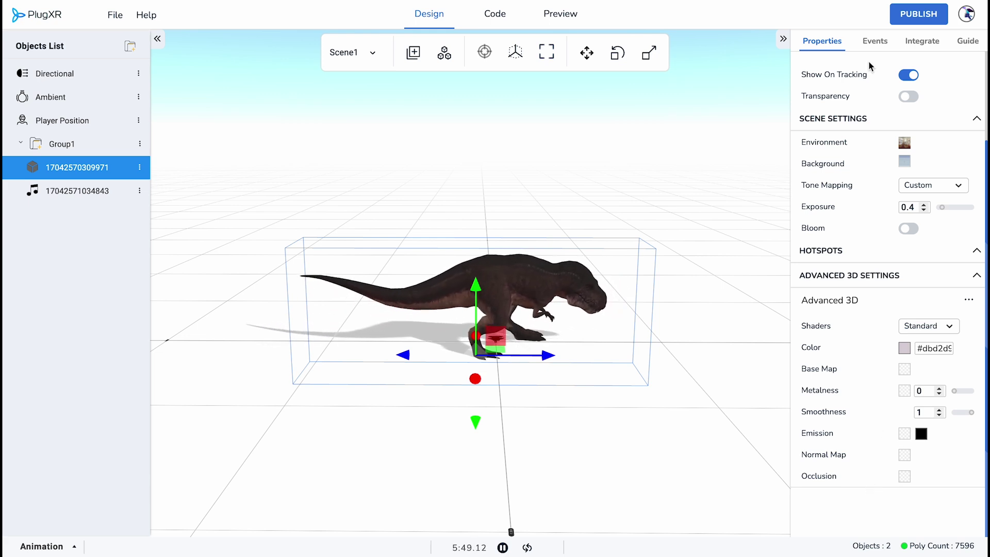
- Open the dinosaur's events and look at the trigger types available for a new event
{"action": "left_click", "coordinate": [873, 44]}
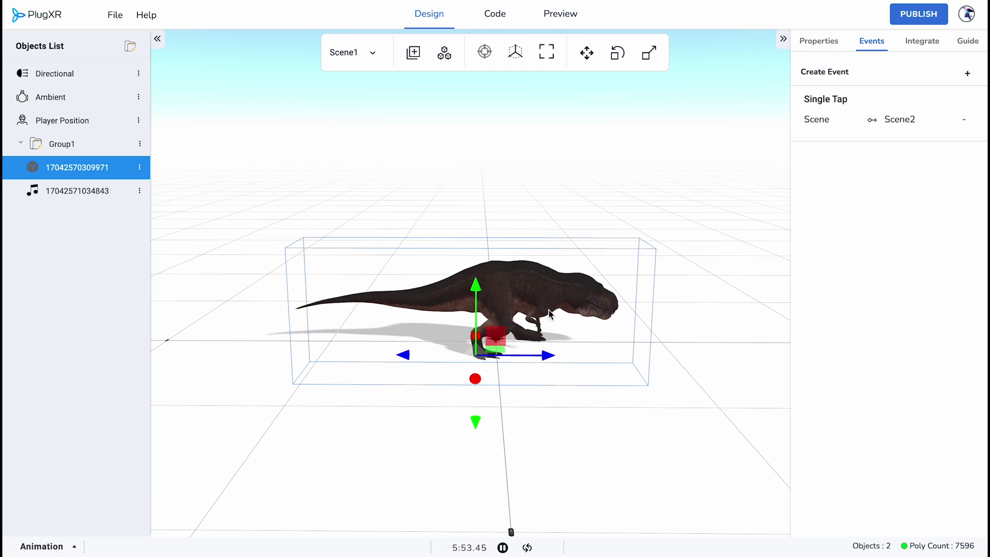
{"action": "left_click", "coordinate": [968, 74]}
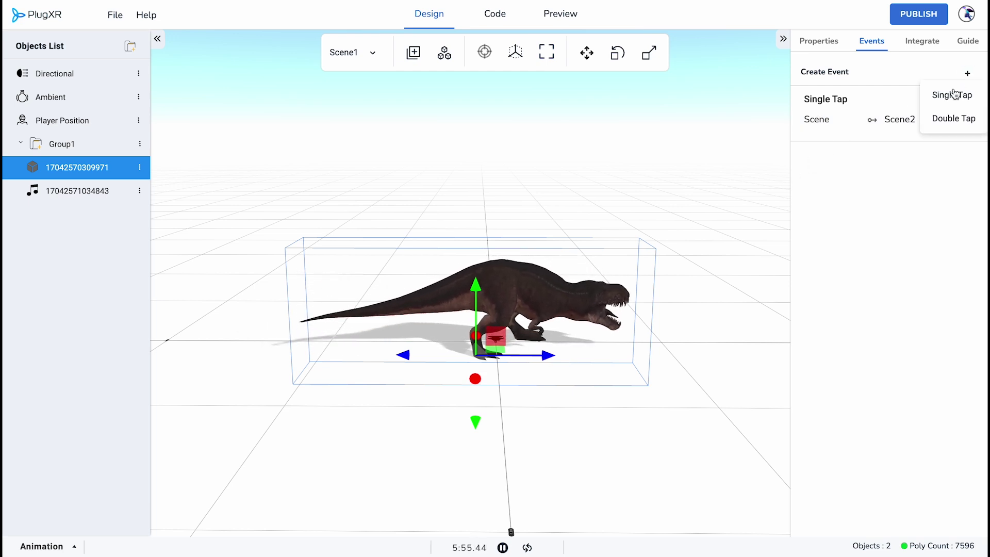
{"action": "left_click", "coordinate": [927, 166]}
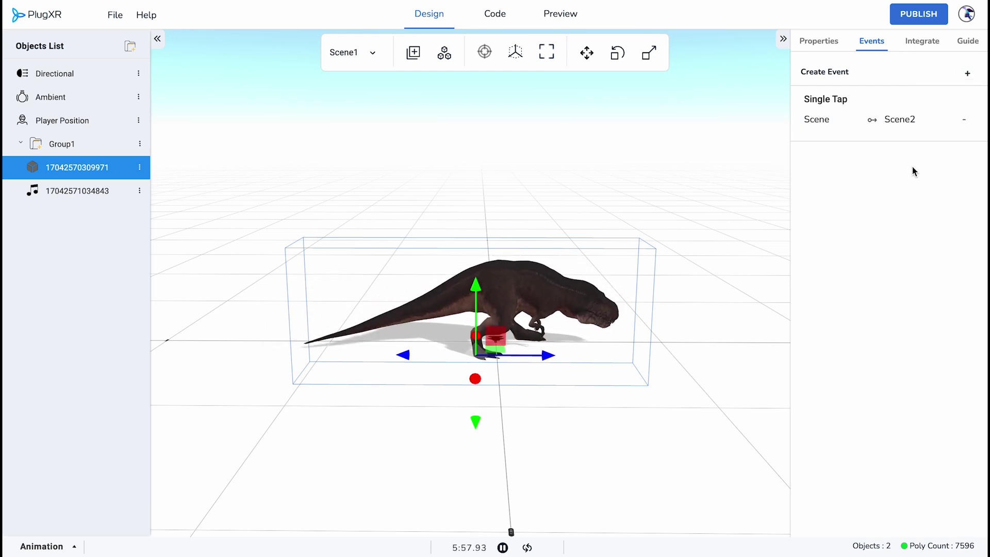
- Start a Single Tap event for the dinosaur, look through the available actions and close it without creating the event
{"action": "left_click", "coordinate": [968, 75]}
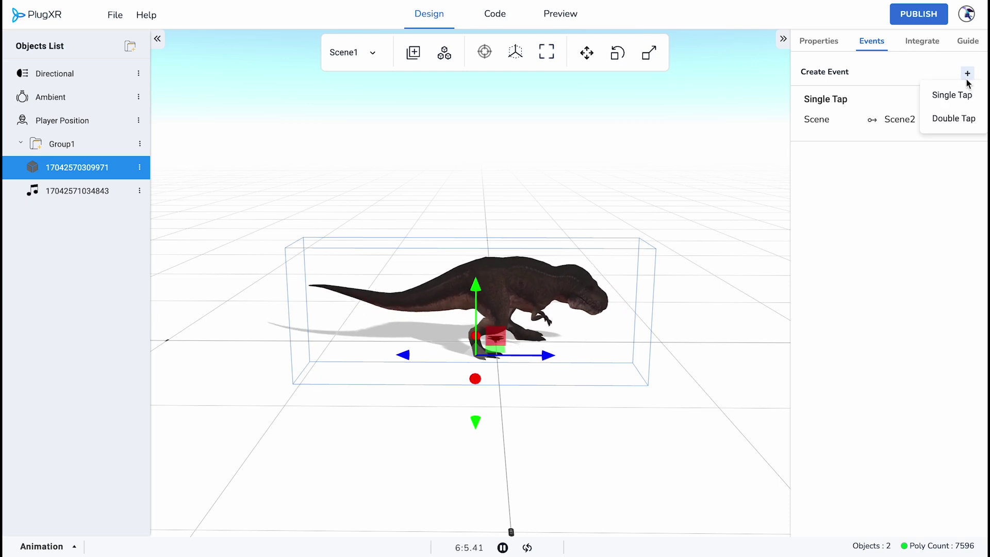
{"action": "left_click", "coordinate": [961, 102]}
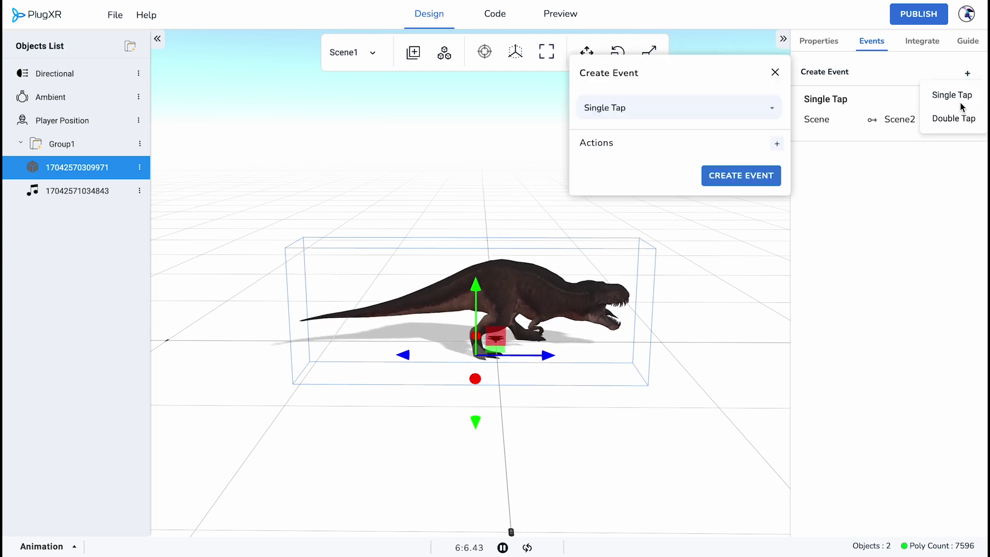
{"action": "left_click", "coordinate": [778, 144]}
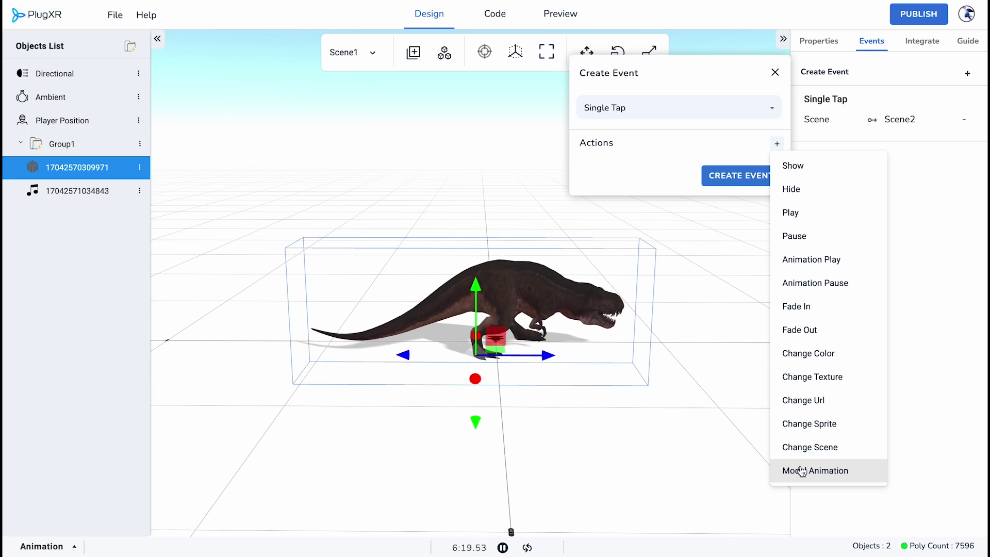
{"action": "left_click", "coordinate": [923, 222]}
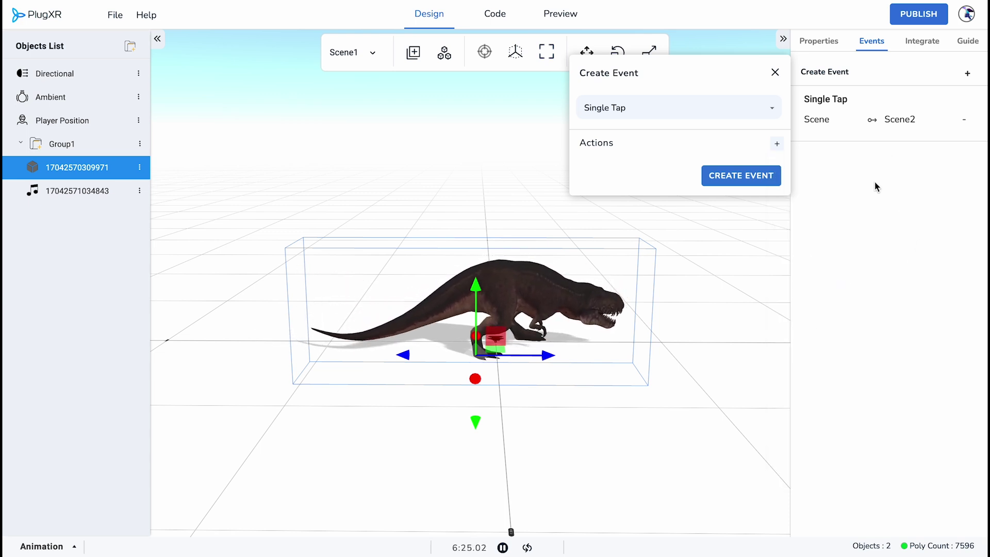
{"action": "left_click", "coordinate": [775, 72]}
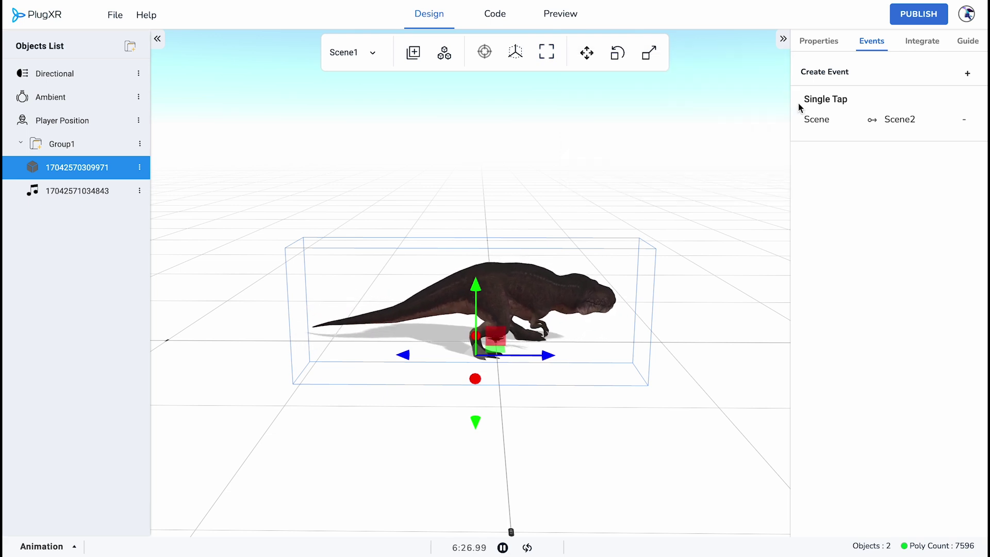
- Open the project's integration options and read through the iFrame embed code
{"action": "left_click", "coordinate": [922, 43]}
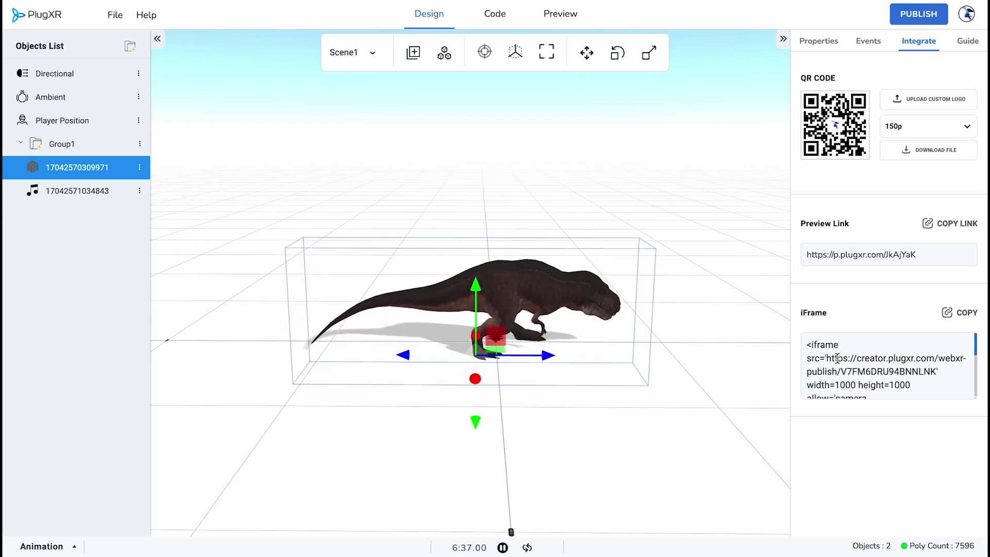
{"action": "scroll", "coordinate": [837, 358], "scroll_direction": "down", "scroll_amount": 4}
{"action": "scroll", "coordinate": [838, 358], "scroll_direction": "up", "scroll_amount": 3}
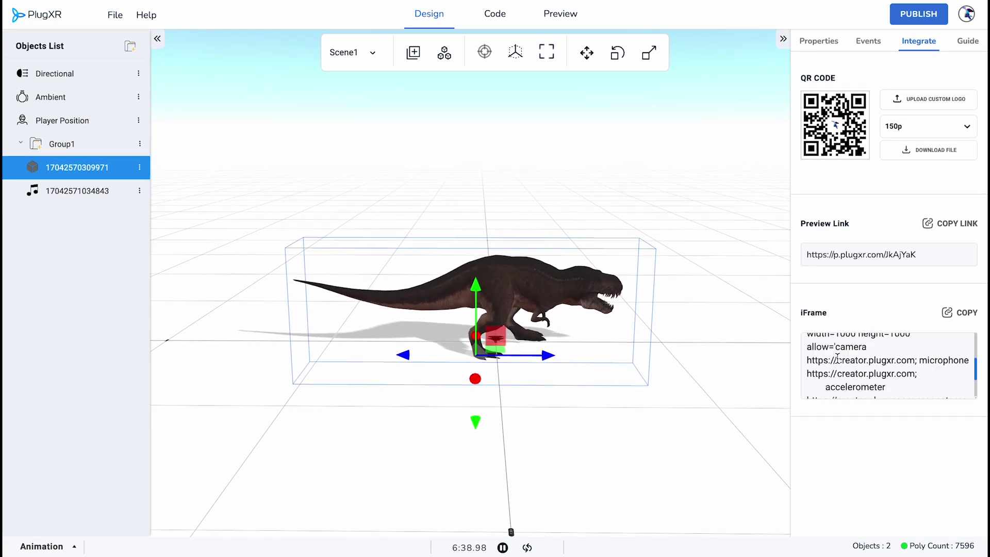
{"action": "scroll", "coordinate": [837, 358], "scroll_direction": "up", "scroll_amount": 2}
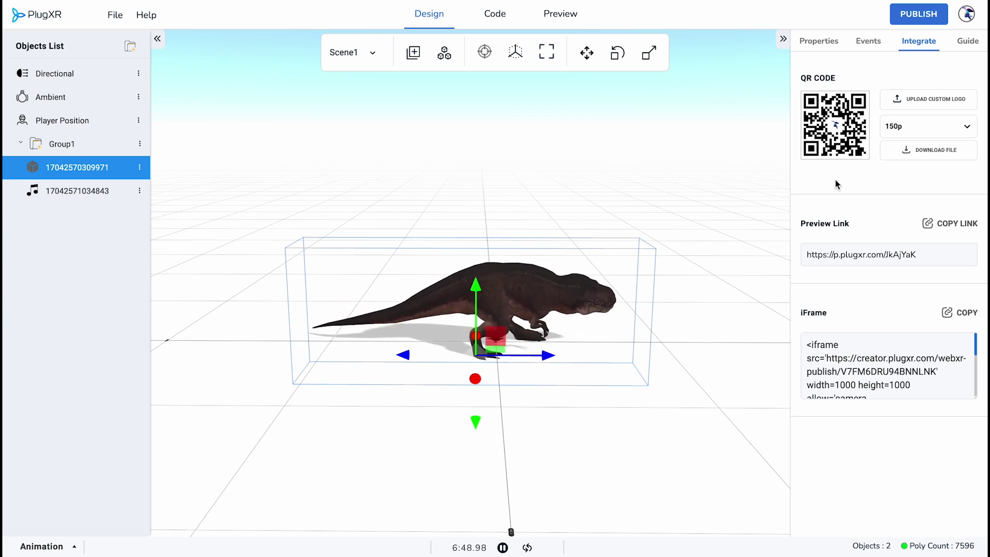
{"action": "scroll", "coordinate": [857, 352], "scroll_direction": "down", "scroll_amount": 1}
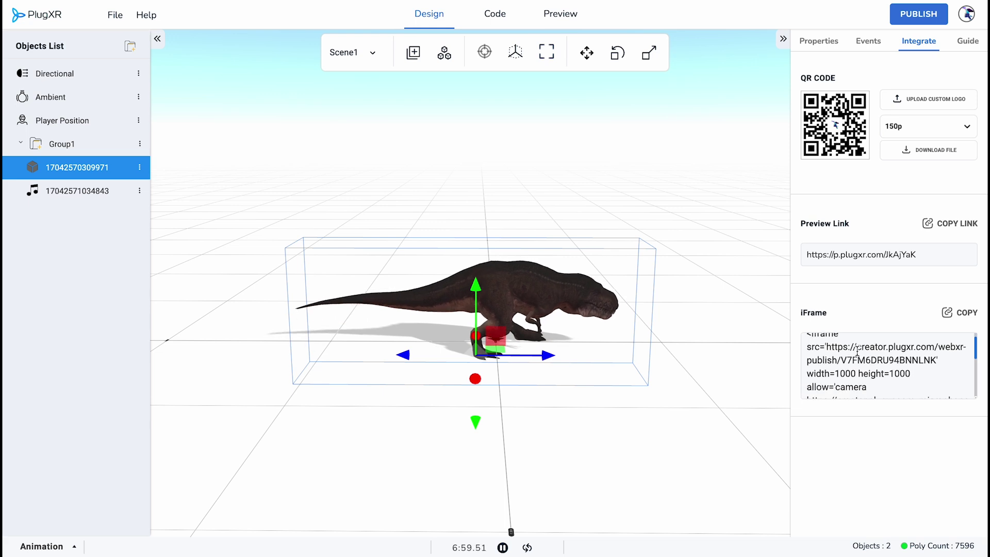
- Copy the project's iFrame embed code, check it through to its end and dismiss the notification
{"action": "left_click", "coordinate": [969, 315]}
{"action": "scroll", "coordinate": [906, 372], "scroll_direction": "down", "scroll_amount": 4}
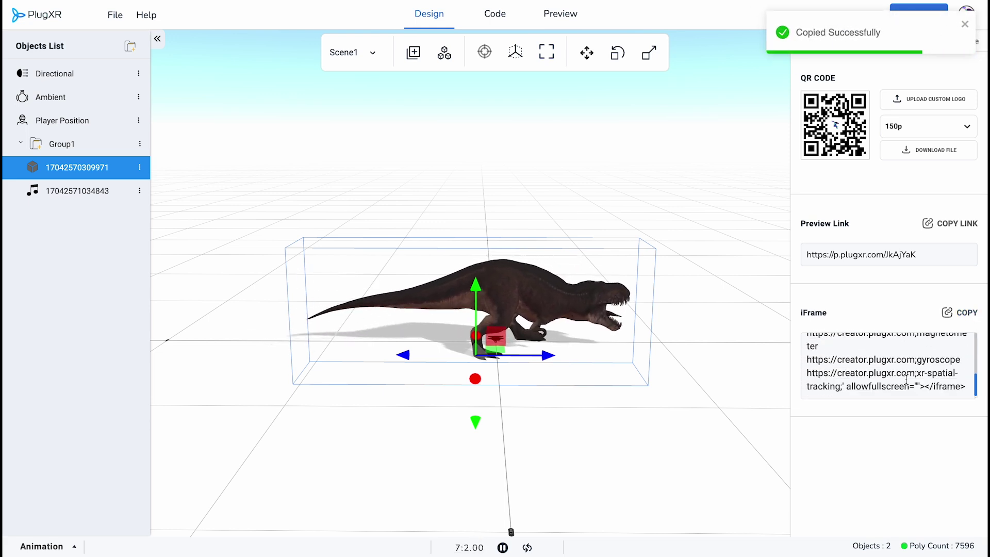
{"action": "scroll", "coordinate": [906, 379], "scroll_direction": "up", "scroll_amount": 5}
{"action": "left_click", "coordinate": [965, 25]}
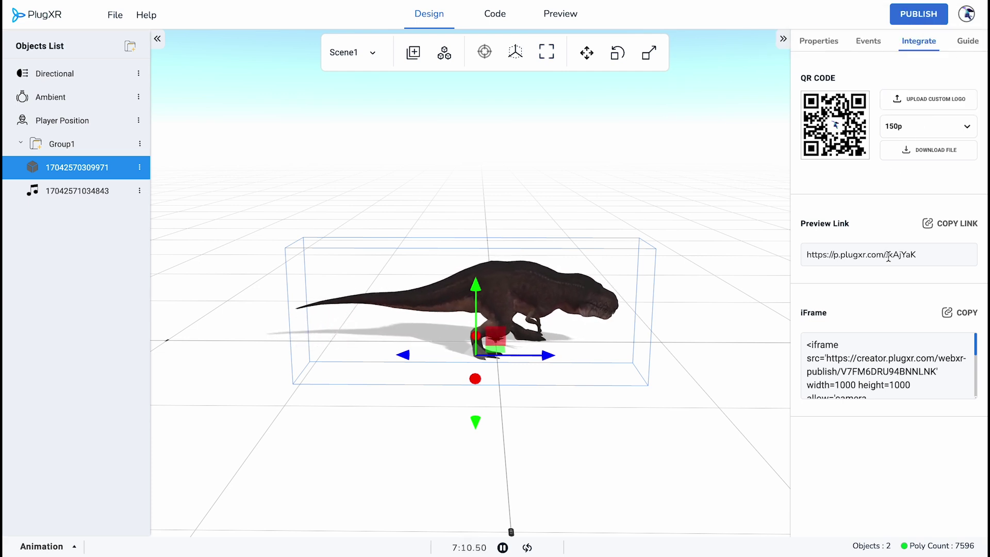
- Select the project's whole preview link and copy it
{"action": "left_click", "coordinate": [917, 255]}
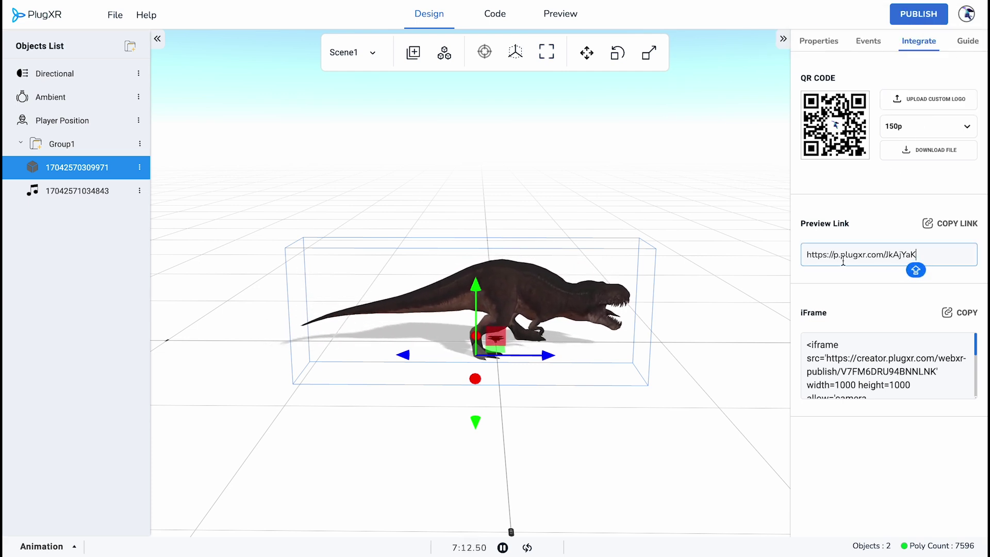
{"action": "left_click", "coordinate": [825, 257], "text": "shift"}
{"action": "left_click", "coordinate": [806, 255], "text": "shift"}
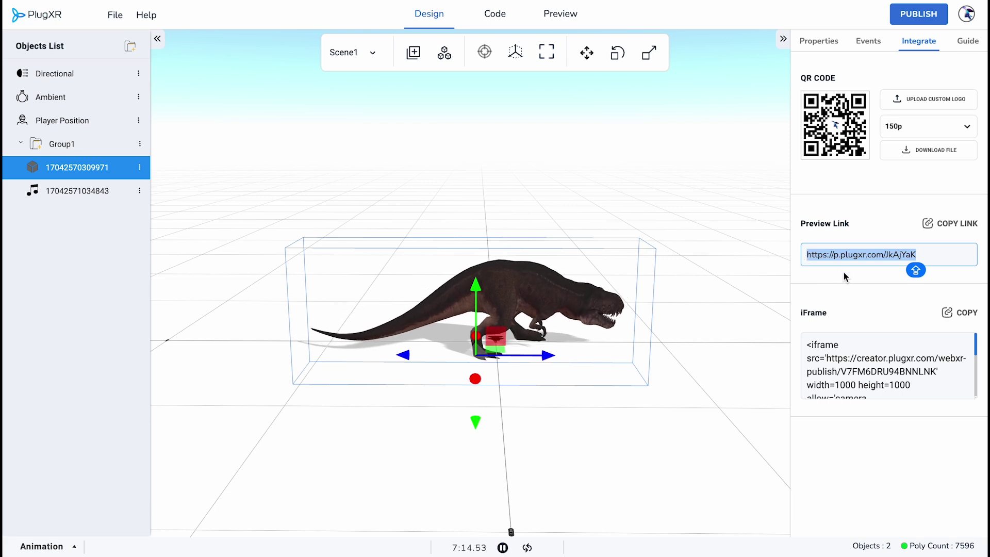
{"action": "left_click", "coordinate": [942, 225]}
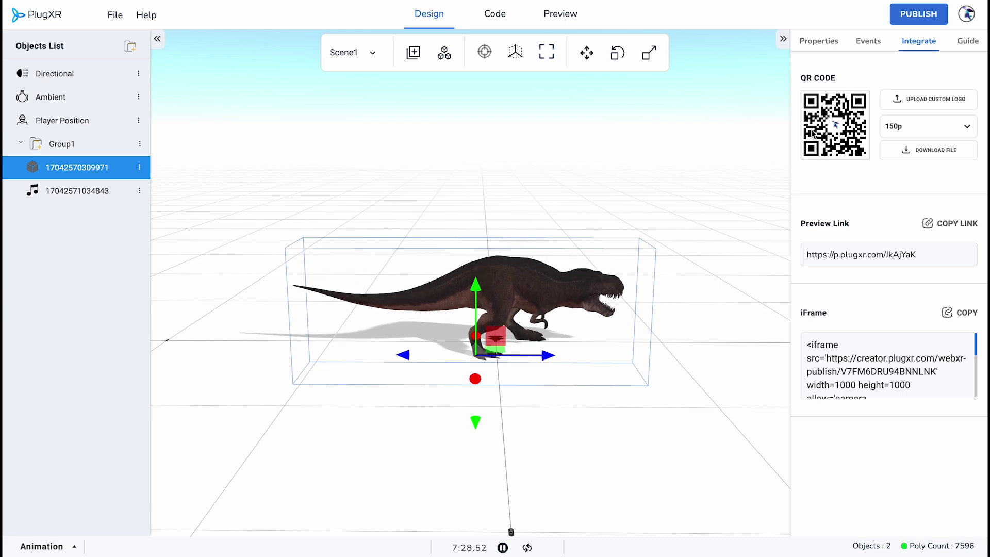
- Look at the QR code's size choices and custom logo upload, cancelling the file selection
{"action": "left_click", "coordinate": [959, 124]}
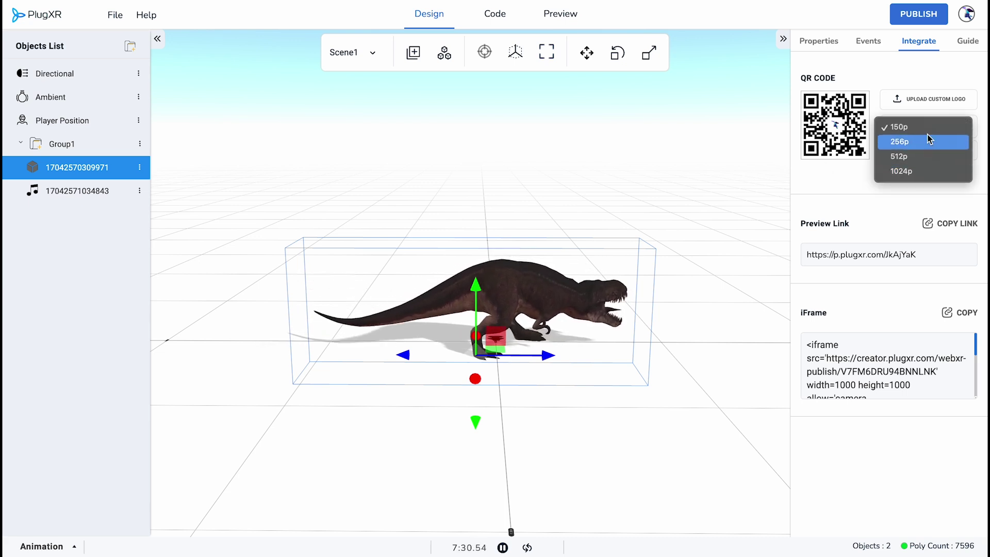
{"action": "left_click", "coordinate": [876, 213]}
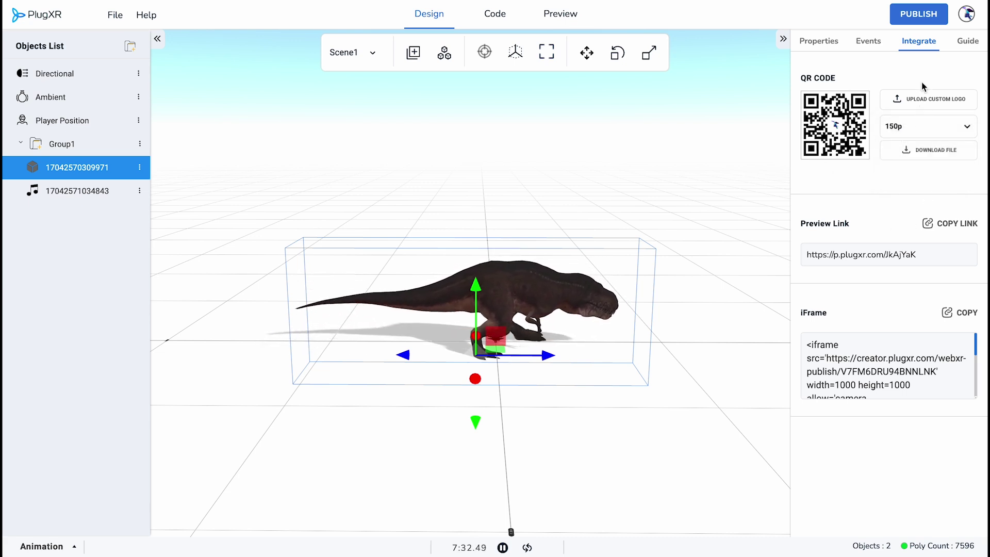
{"action": "left_click", "coordinate": [918, 98]}
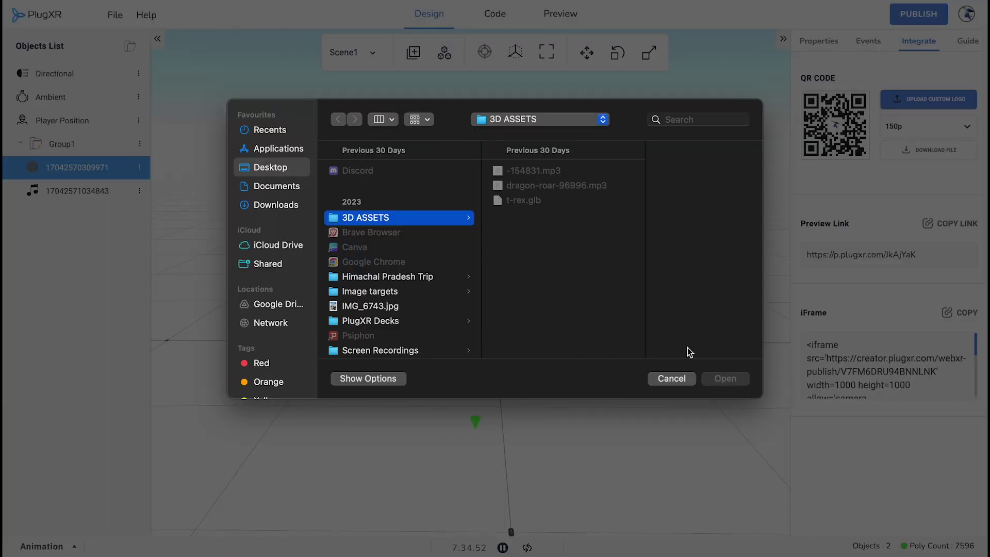
{"action": "left_click", "coordinate": [672, 379]}
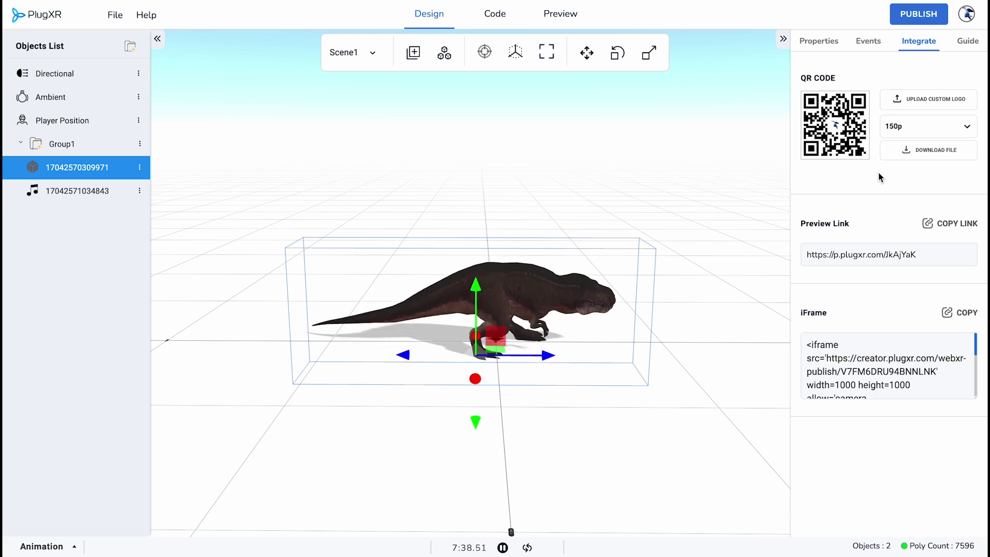
- Set the QR code size to 1024p and download the file
{"action": "left_click", "coordinate": [911, 129]}
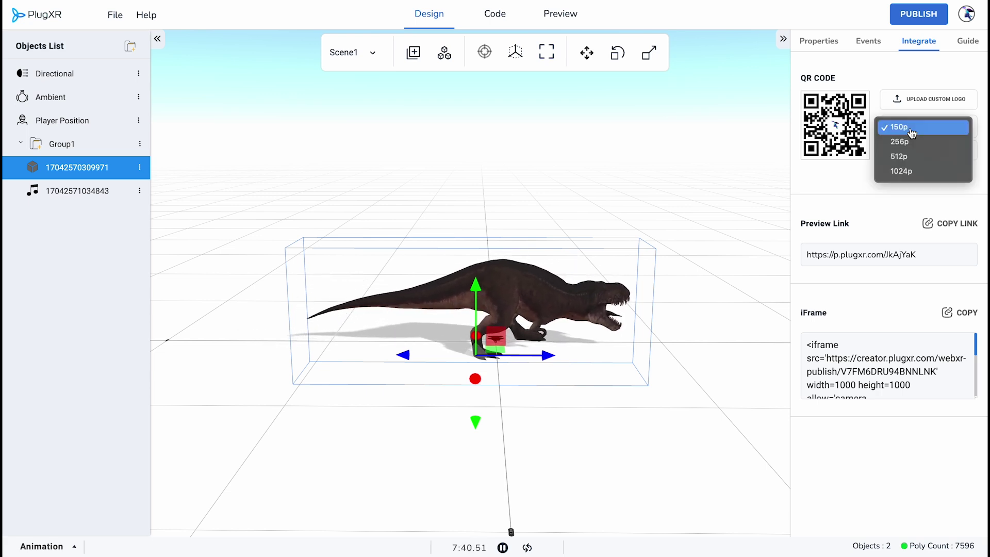
{"action": "left_click", "coordinate": [911, 171]}
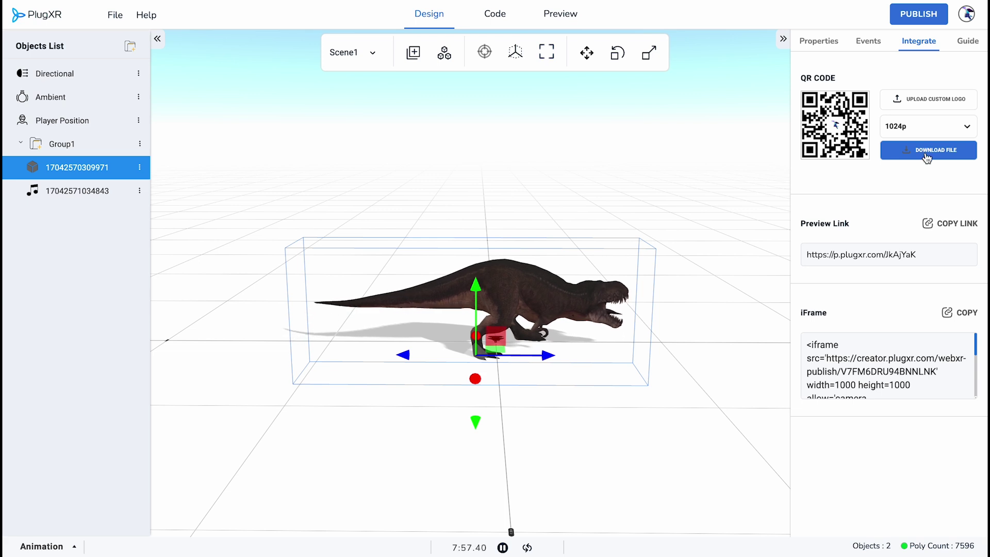
{"action": "left_click", "coordinate": [927, 158]}
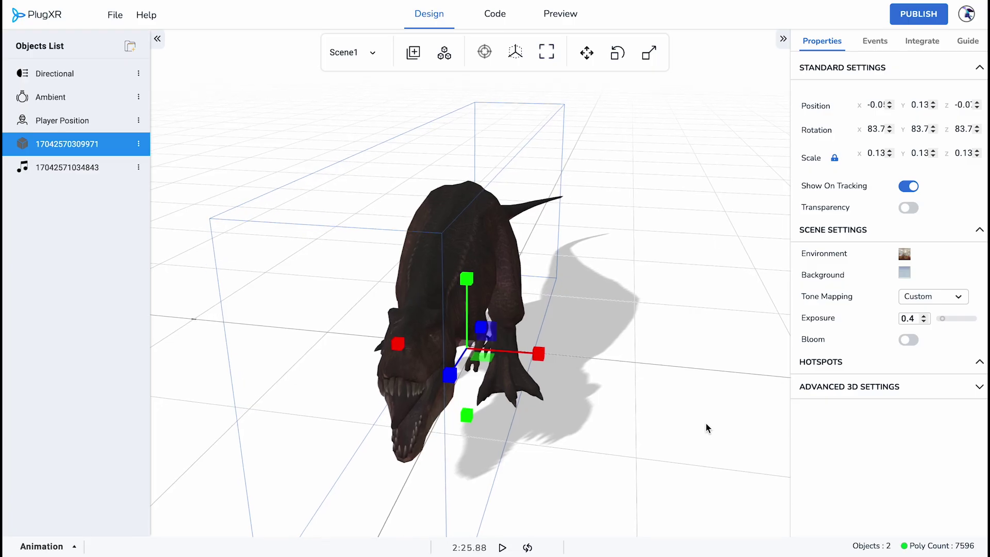
- Play the dinosaur's animation in a side view and expand the animation timeline
{"action": "left_click_drag", "start_coordinate": [706, 422], "coordinate": [743, 405]}
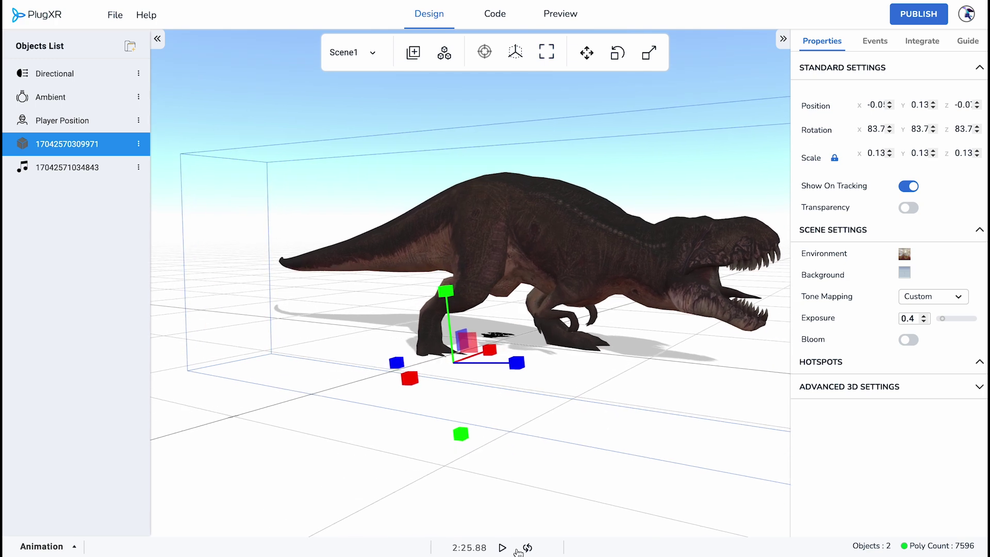
{"action": "left_click", "coordinate": [502, 547]}
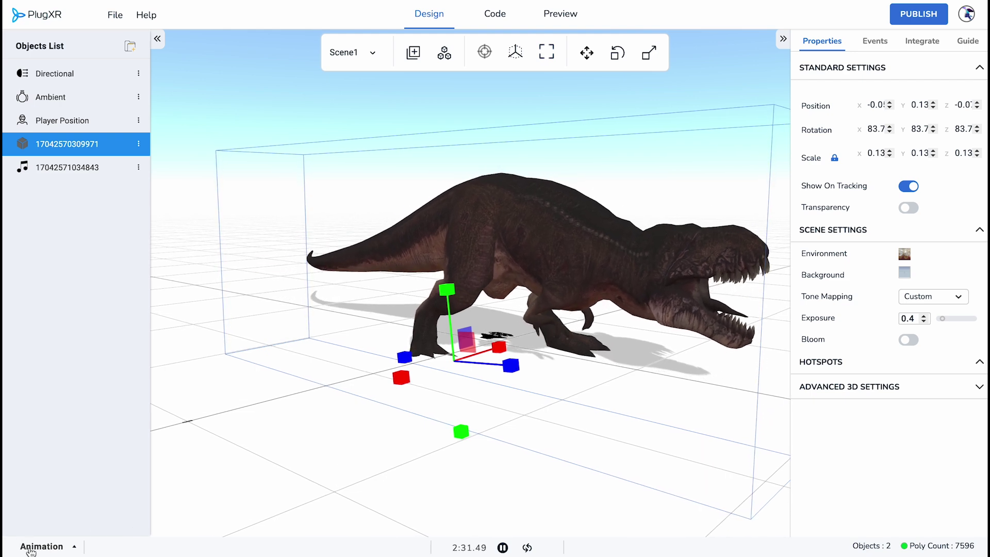
{"action": "left_click", "coordinate": [76, 548]}
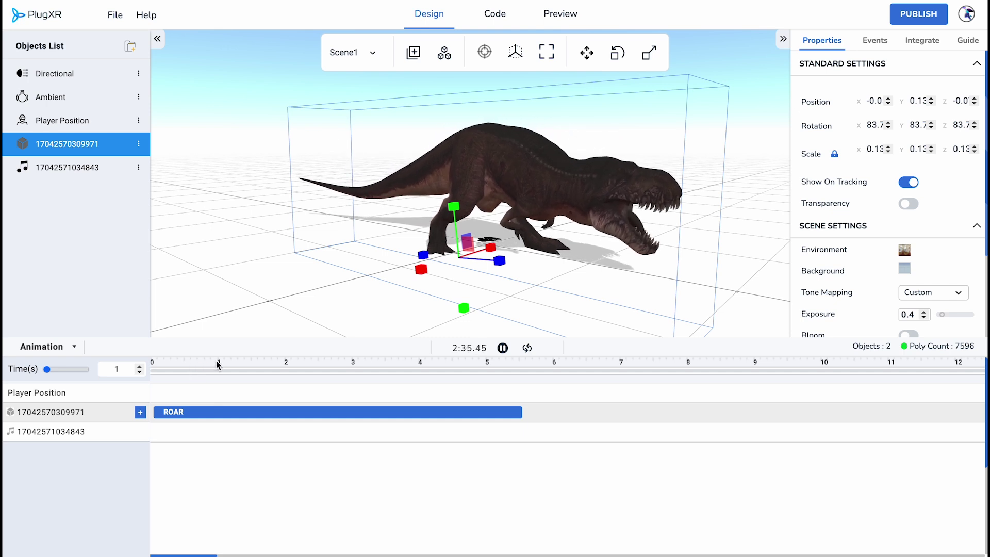
- Pause the animation, move the playhead to about 1.63 s and bring it back to 0
{"action": "left_click", "coordinate": [503, 348]}
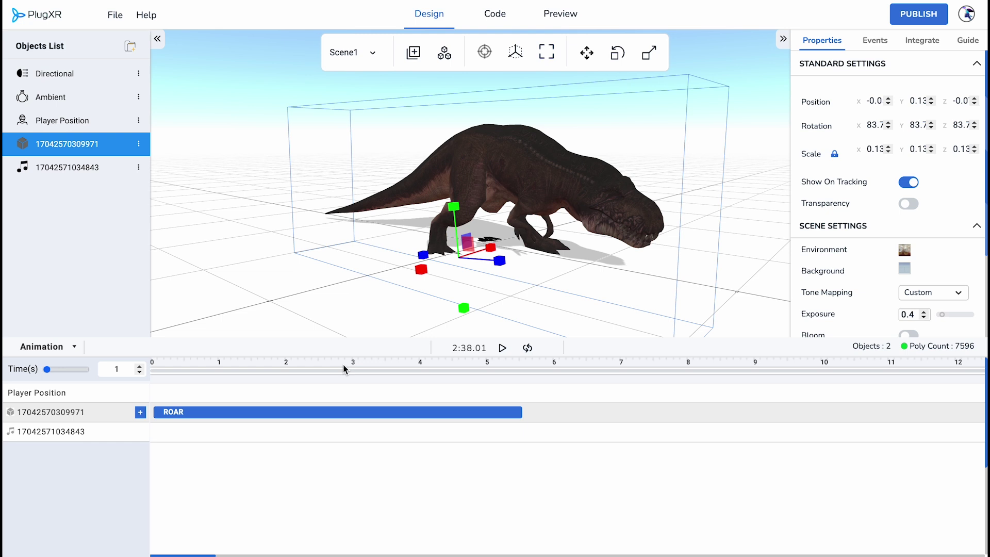
{"action": "left_click", "coordinate": [262, 373]}
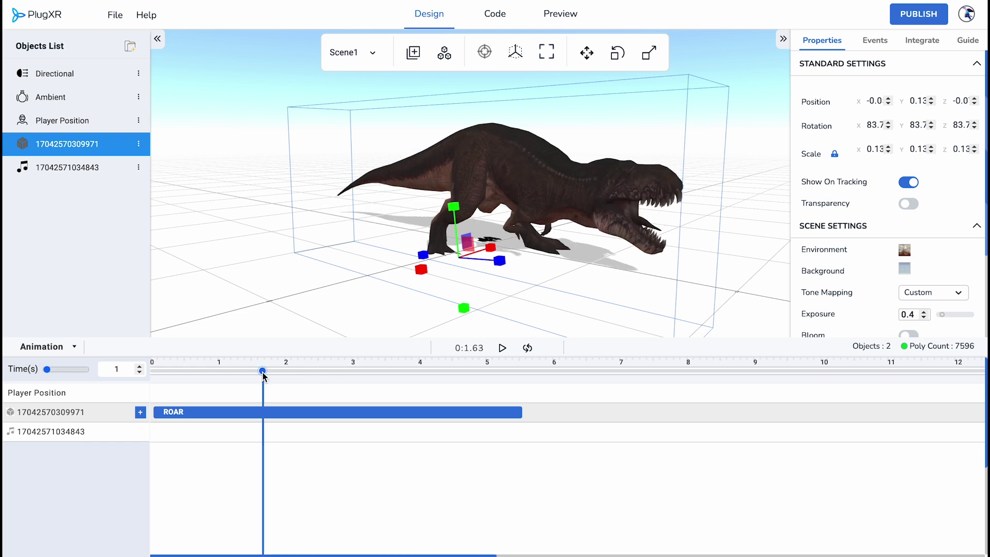
{"action": "left_click_drag", "start_coordinate": [263, 371], "coordinate": [134, 367]}
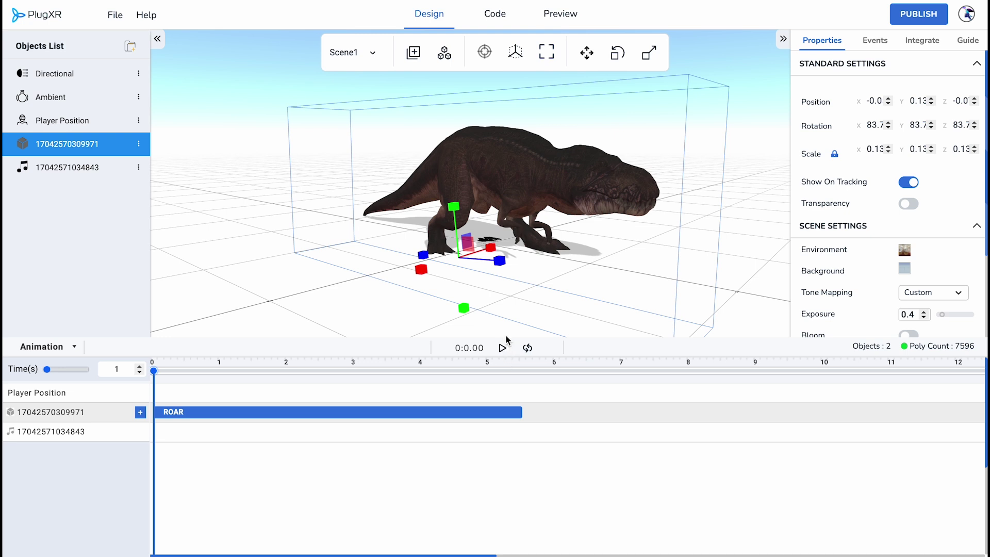
- Examine the custom animation and model animation choices available for the dinosaur model
{"action": "left_click", "coordinate": [140, 412]}
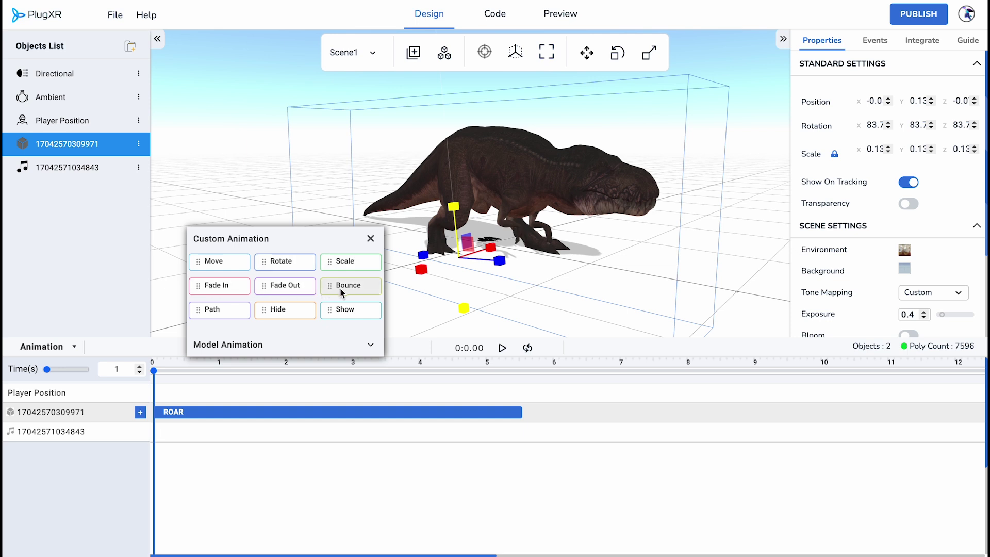
{"action": "left_click", "coordinate": [369, 346]}
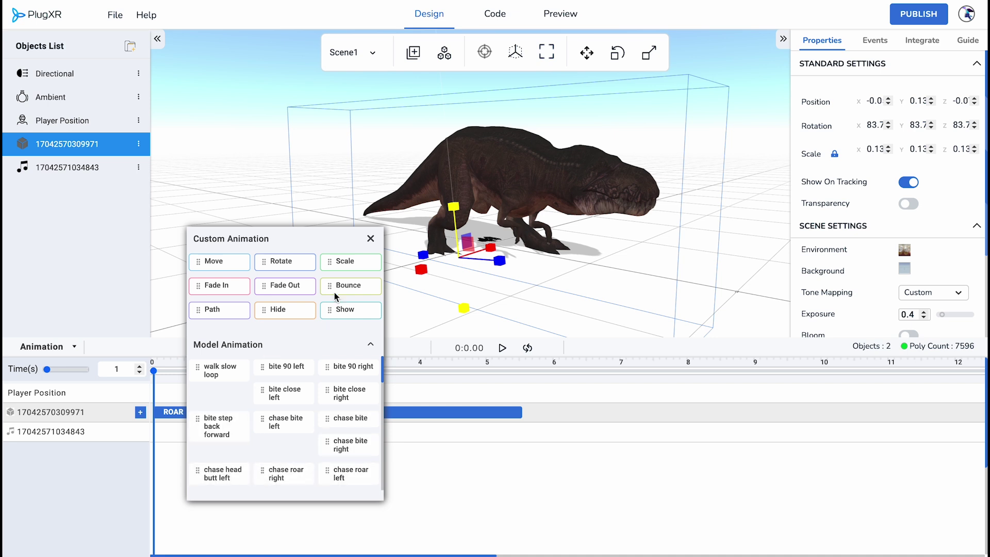
{"action": "left_click", "coordinate": [370, 239]}
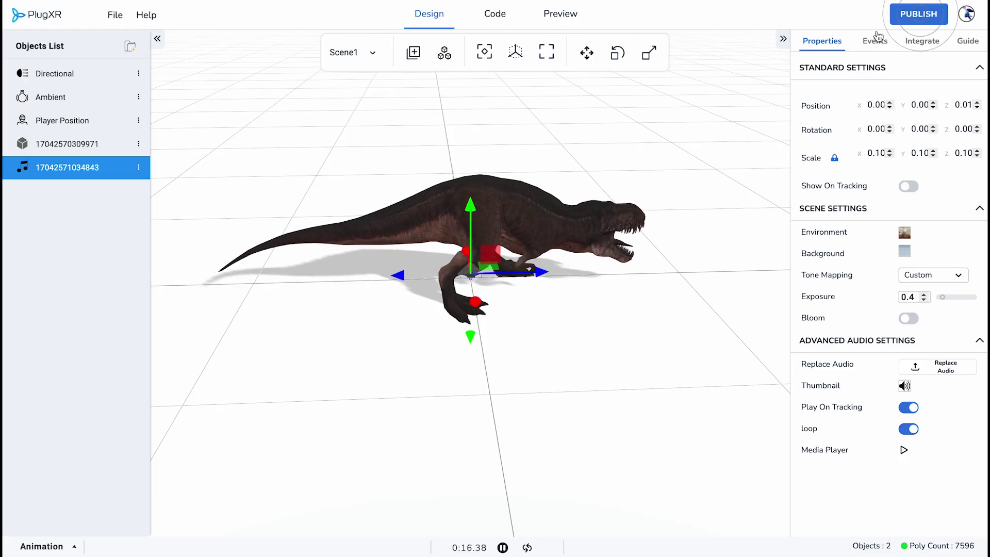
- Publish the project and open its copied experience URL in a new browser tab
{"action": "left_click", "coordinate": [926, 15]}
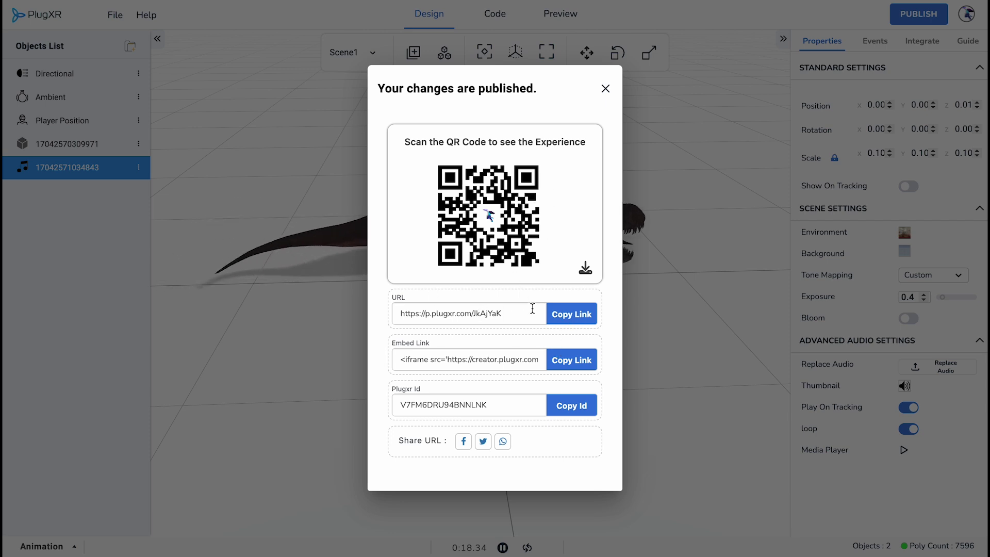
{"action": "left_click", "coordinate": [575, 314]}
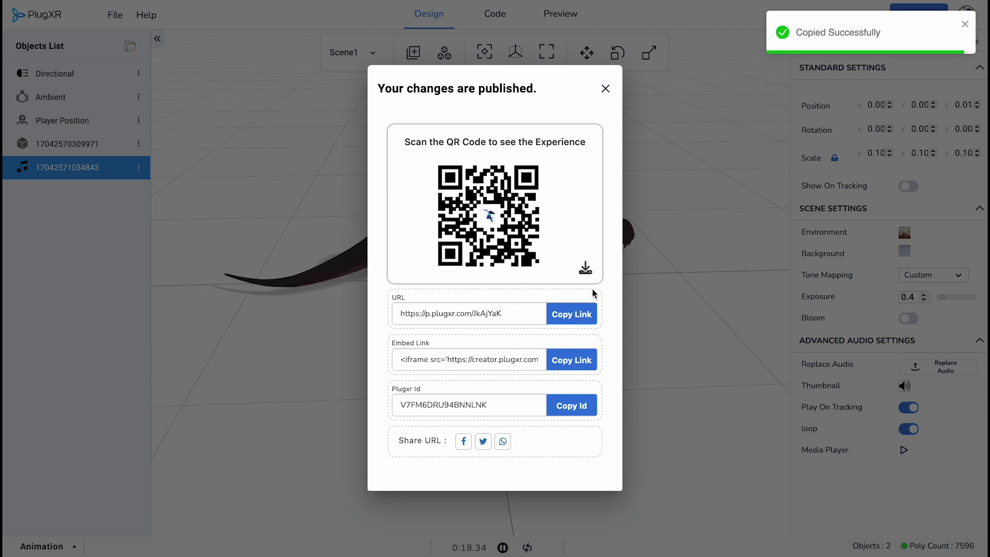
{"action": "key", "text": "ctrl+t"}
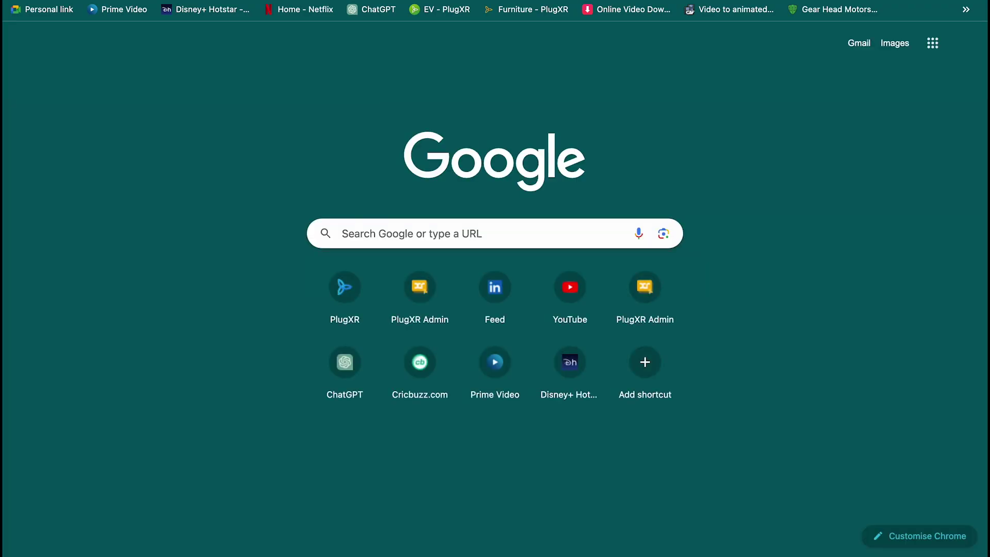
{"action": "key", "text": "ctrl+v"}
{"action": "key", "text": "Return"}
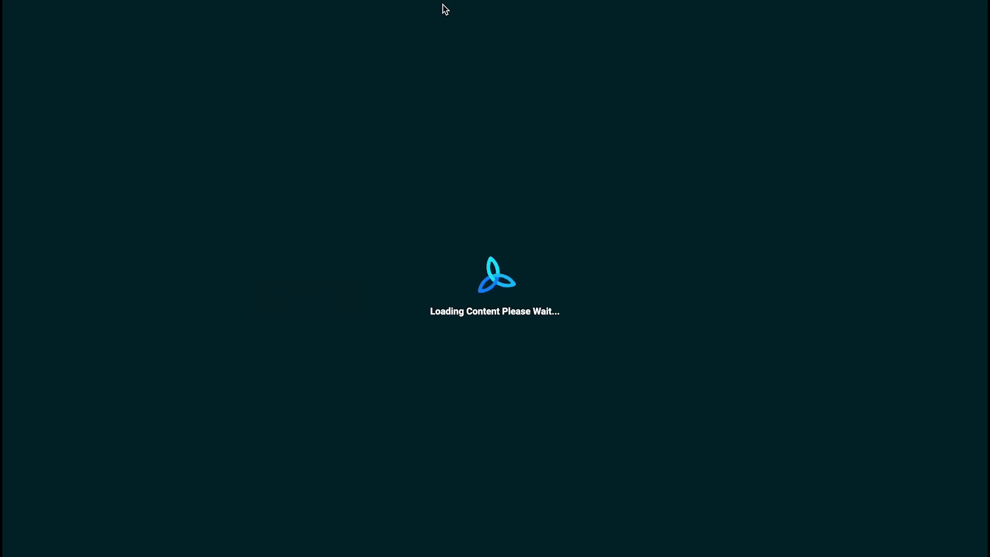
- Close the published experience's tab and view the dinosaur from another angle in the project preview
{"action": "key", "text": "ctrl+w"}
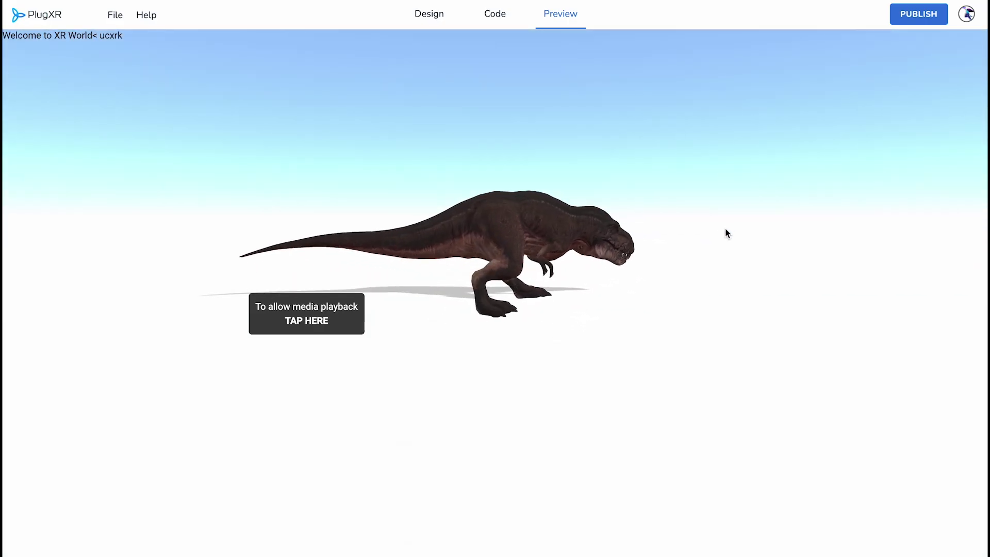
{"action": "left_click_drag", "start_coordinate": [725, 233], "coordinate": [534, 368]}
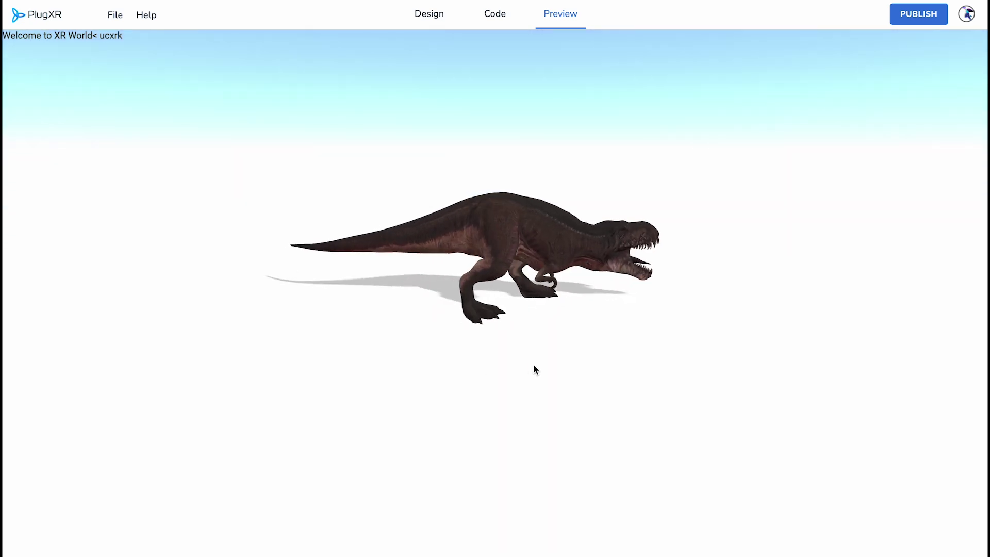